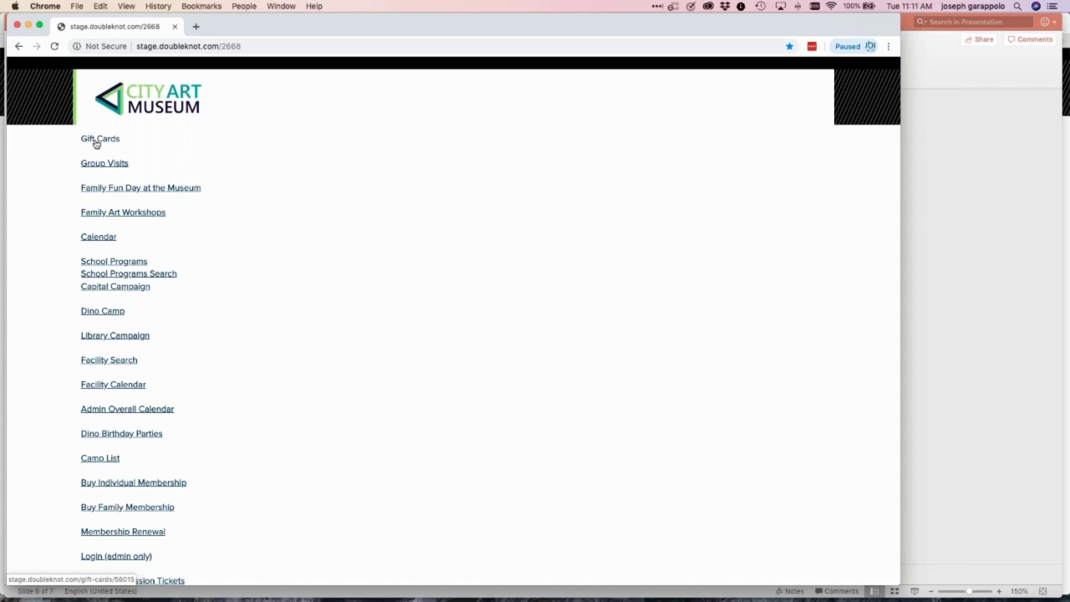
# Add one $100 and two $200 gift cards to the cart and proceed to checkout
pyautogui.click(96, 143)
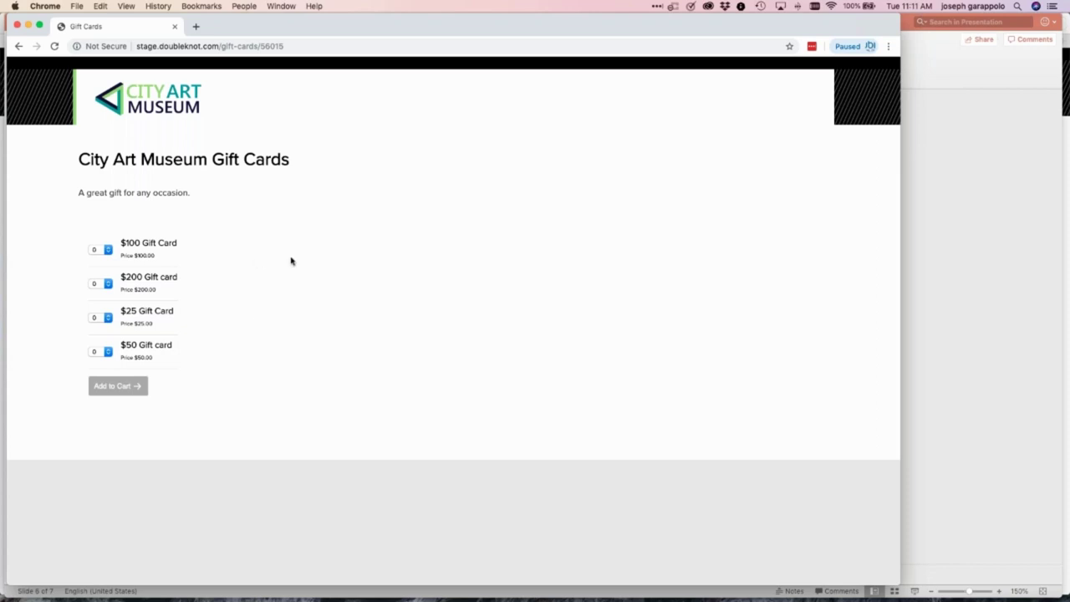
pyautogui.click(110, 252)
pyautogui.click(105, 264)
pyautogui.click(107, 286)
pyautogui.click(100, 301)
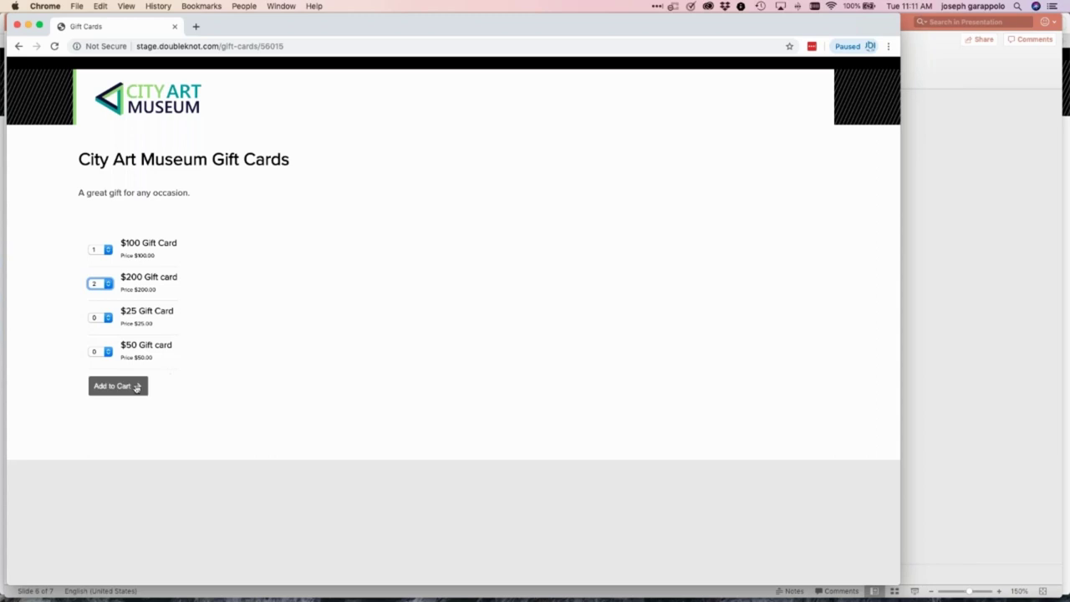
pyautogui.click(118, 386)
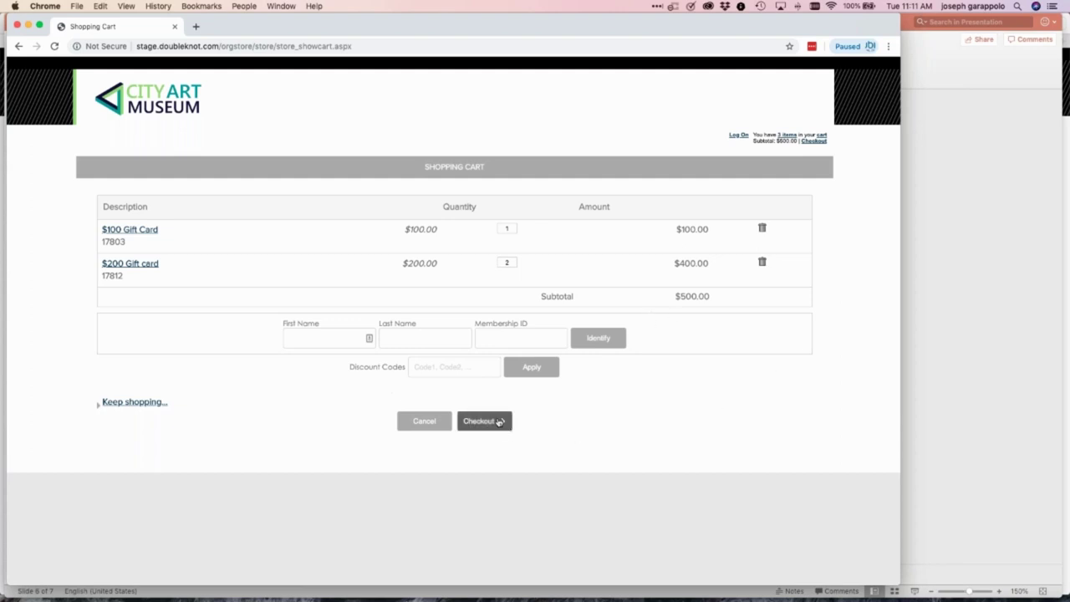
pyautogui.click(499, 421)
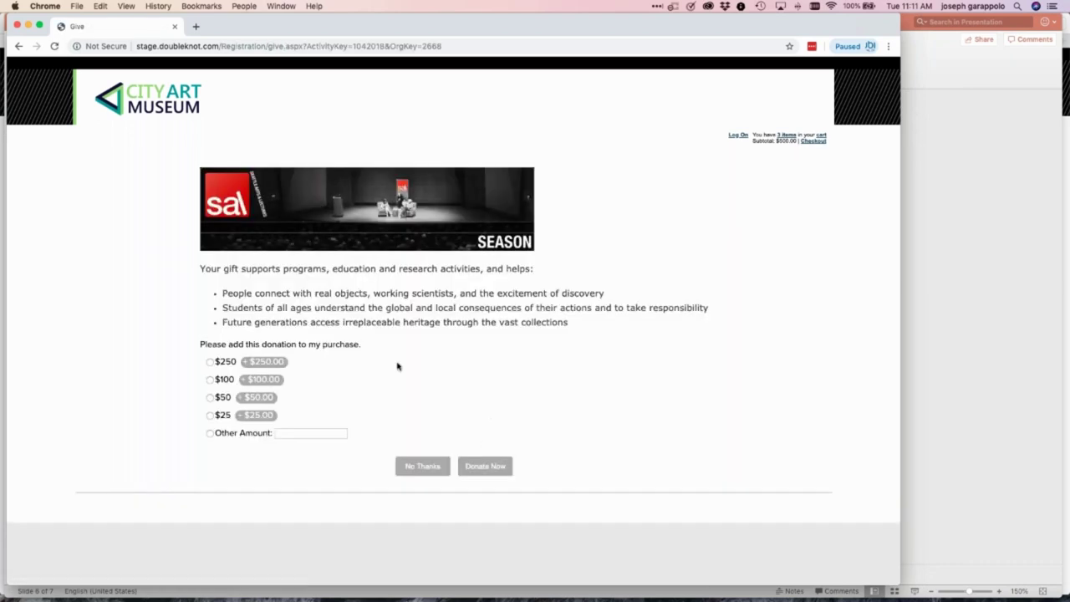
# Skip the donation, pay the $500.00 with MasterCard test details, and finish the receipt
pyautogui.click(430, 469)
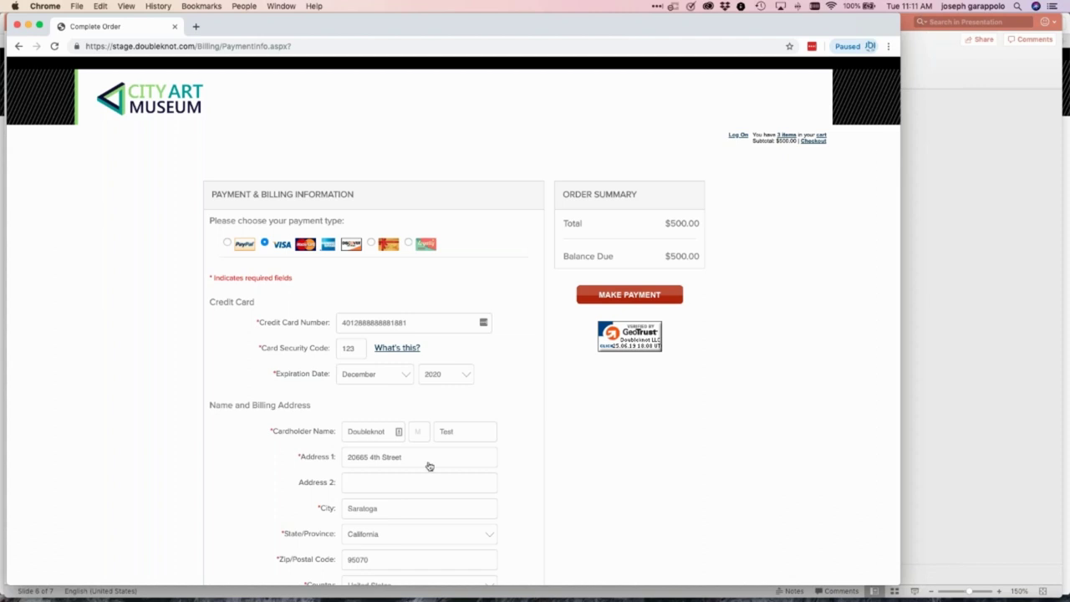
pyautogui.click(308, 248)
pyautogui.click(623, 298)
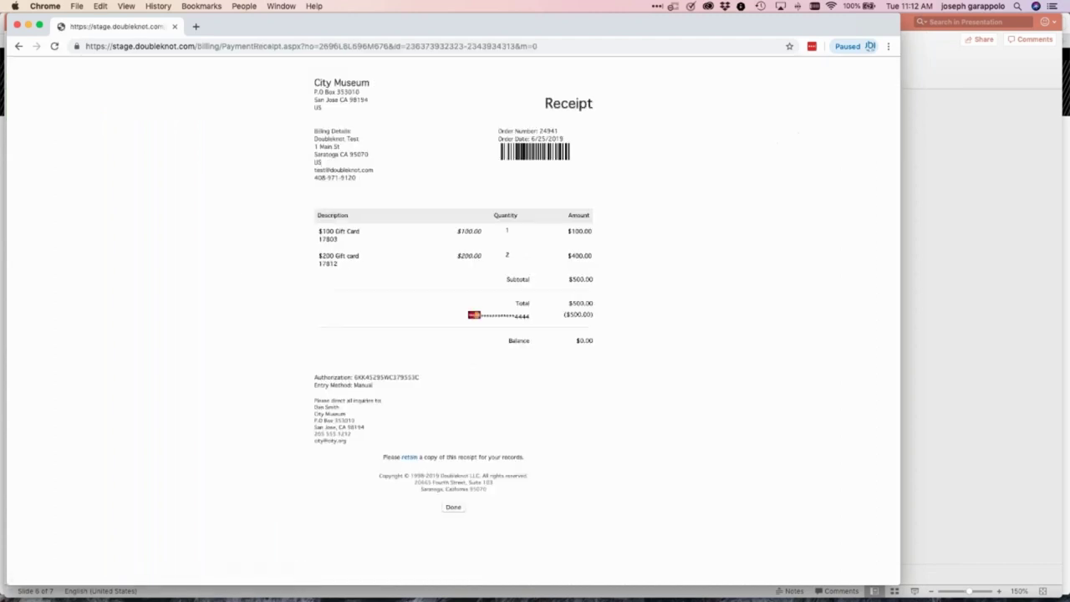
pyautogui.click(453, 508)
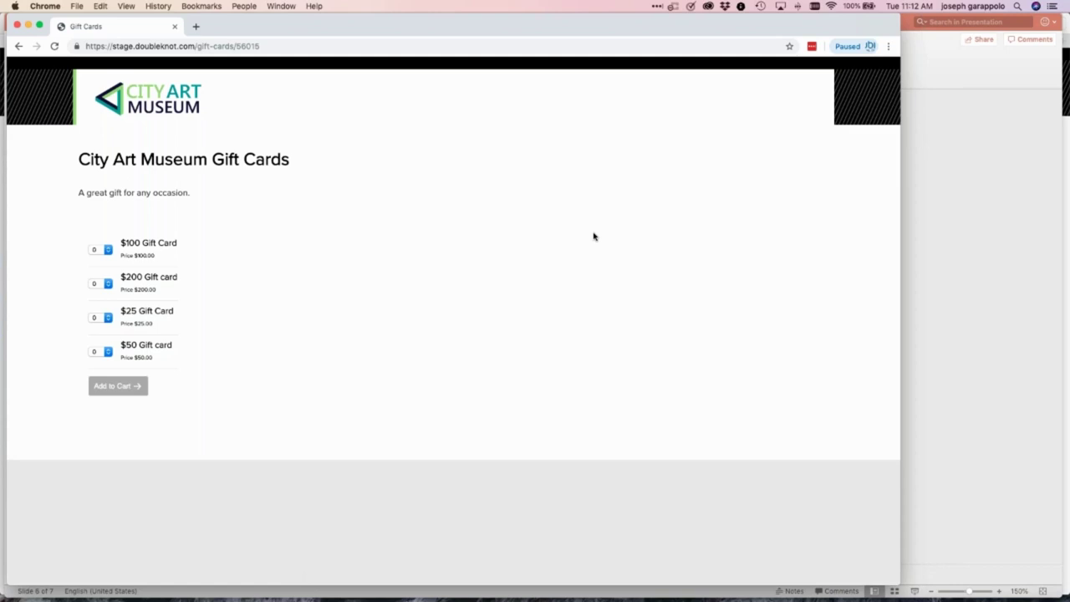
# Bring Safari's Gmail window forward and open the newest 'Thank you for your Order' email
pyautogui.click(281, 7)
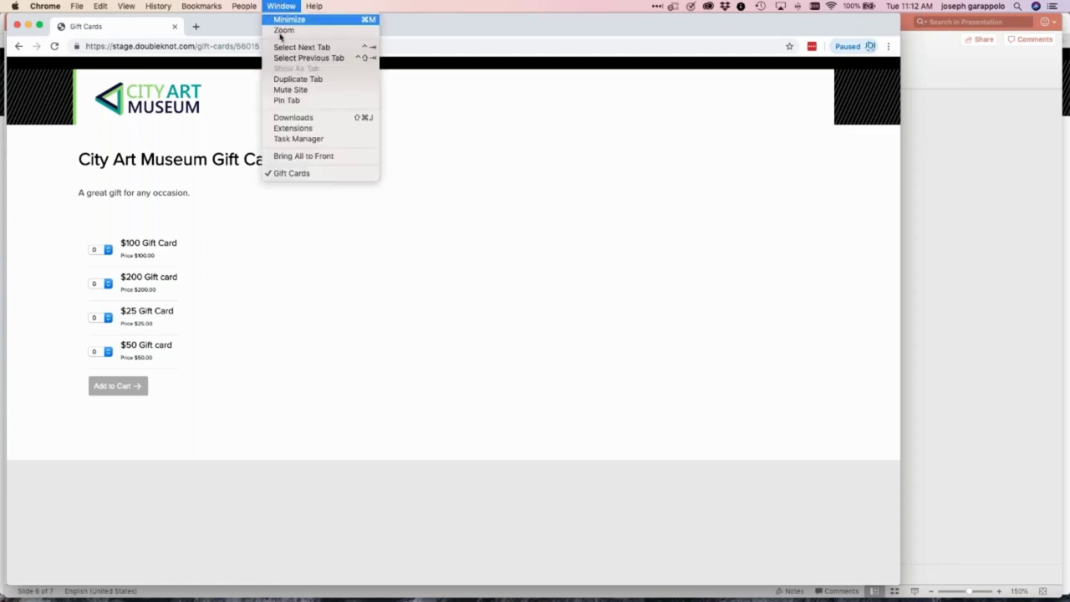
pyautogui.click(390, 14)
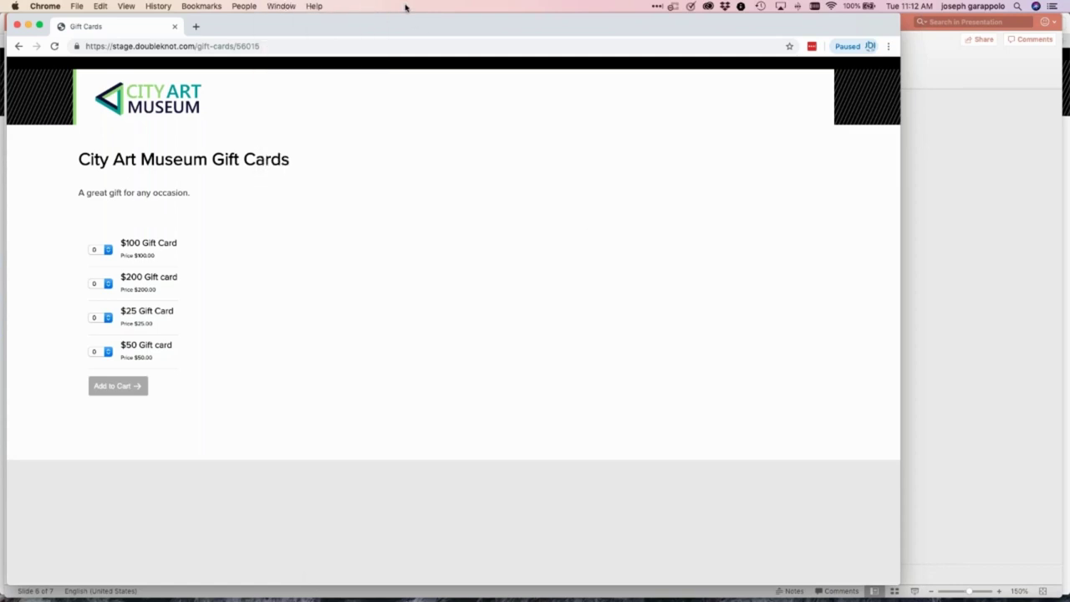
pyautogui.moveTo(558, 590)
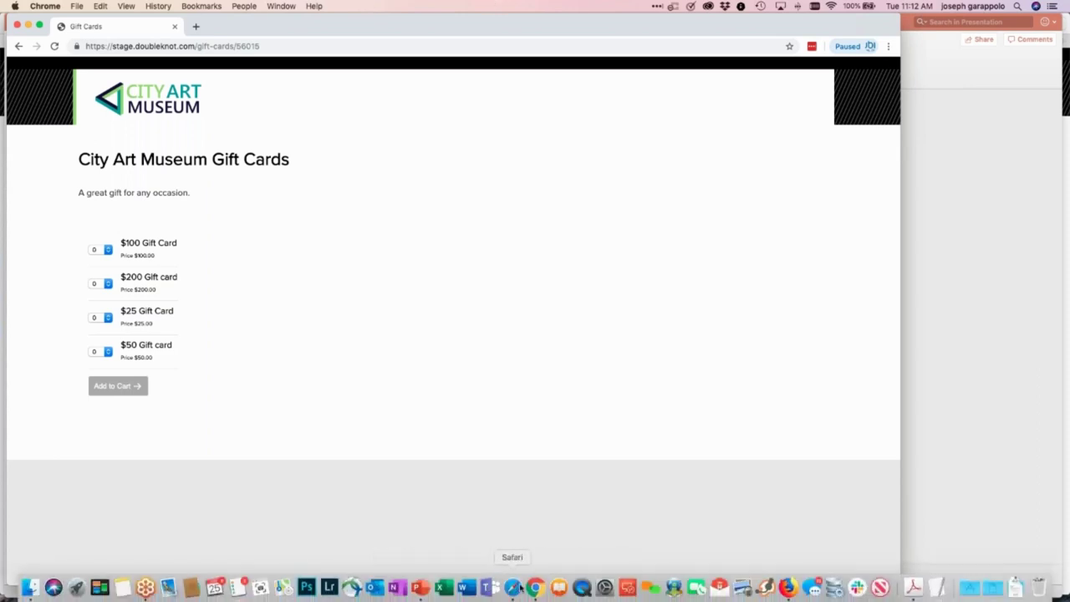
pyautogui.click(512, 588)
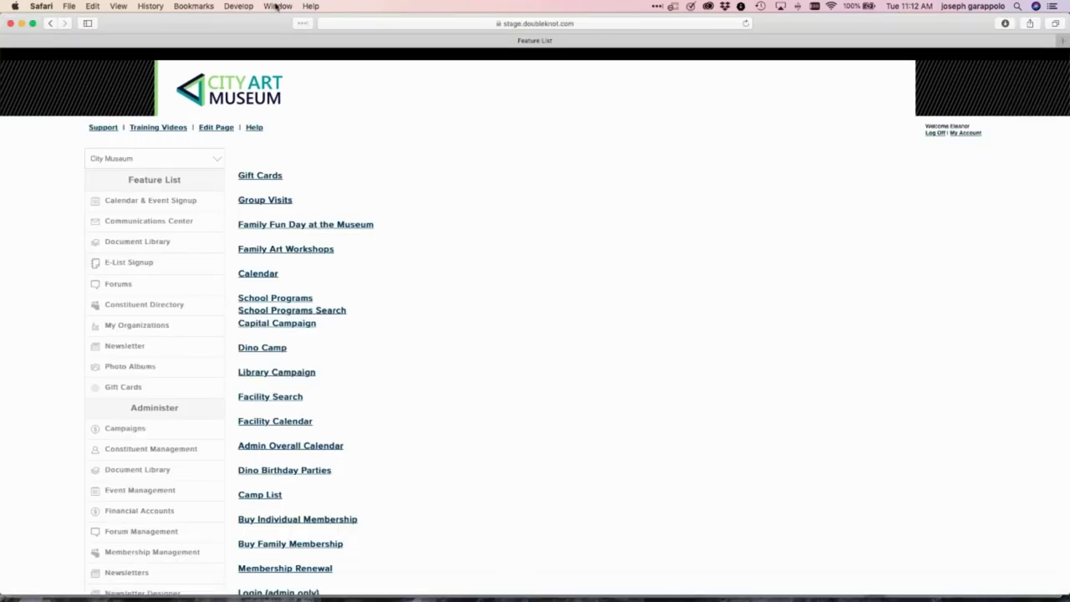
pyautogui.click(277, 7)
pyautogui.click(302, 164)
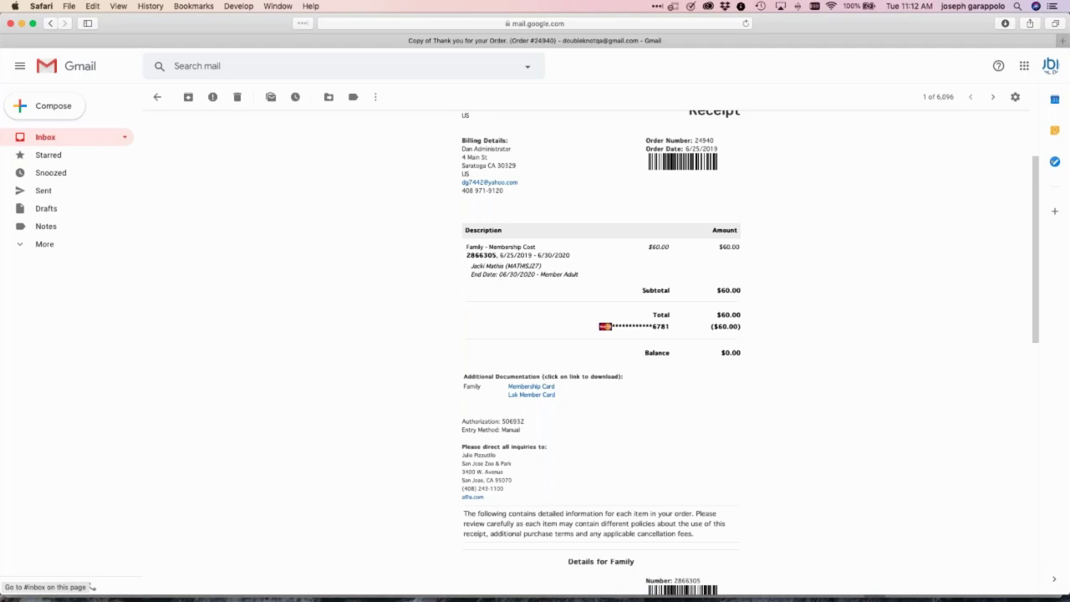
pyautogui.click(45, 136)
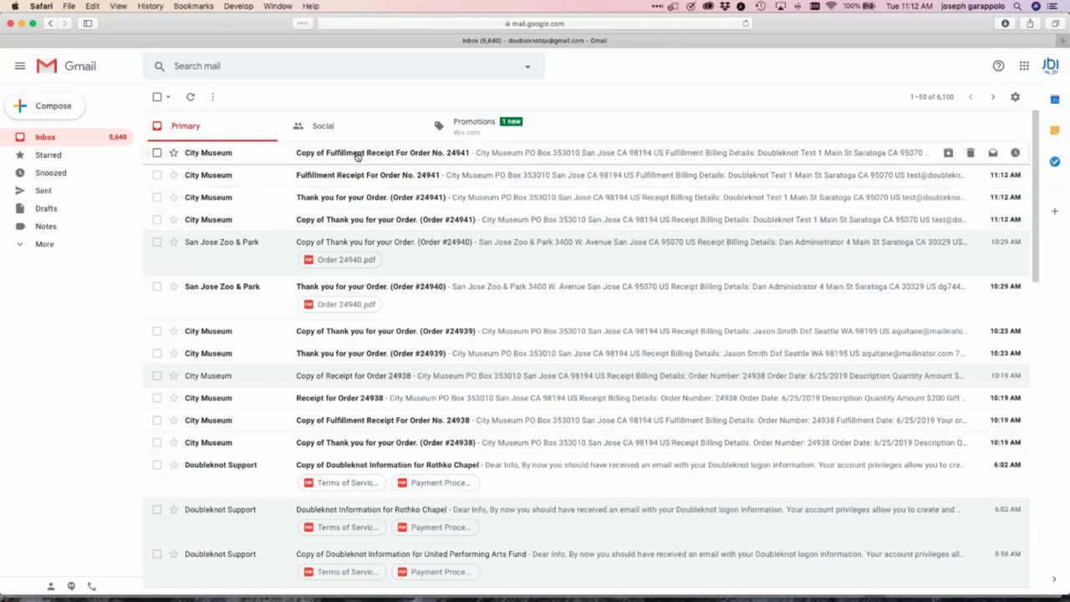
pyautogui.click(343, 197)
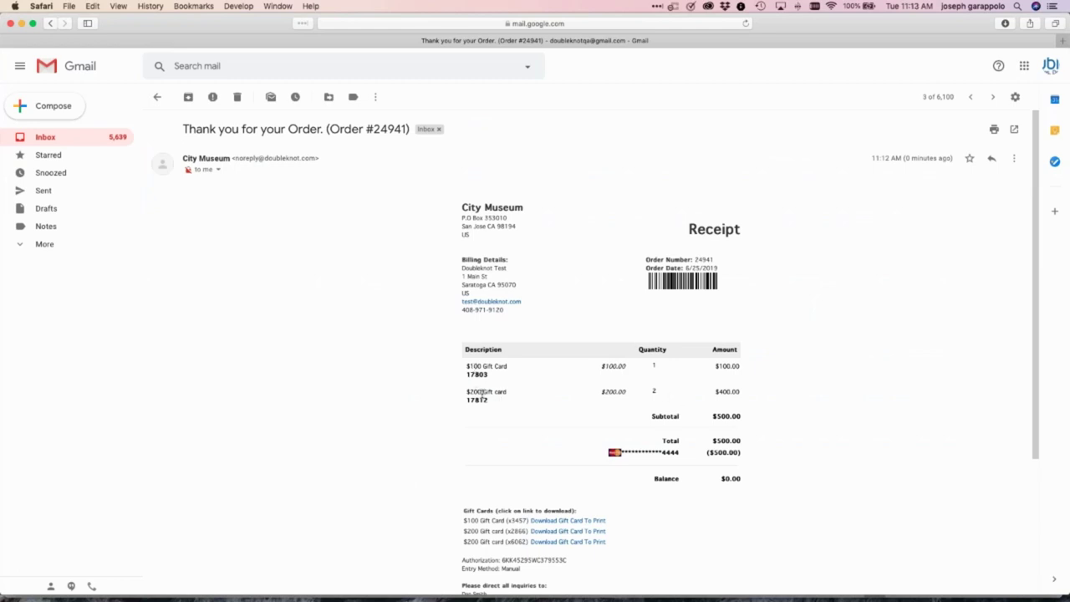
# Download the printable $100 gift card PDF from the email and select its card number
pyautogui.scroll(-3, 379, 432)
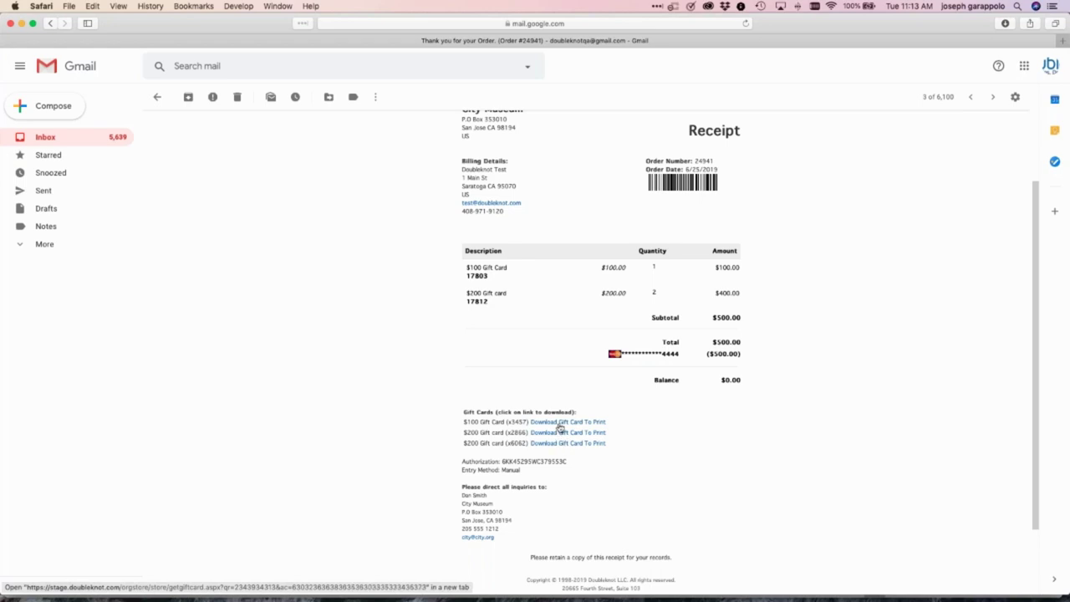
pyautogui.click(559, 424)
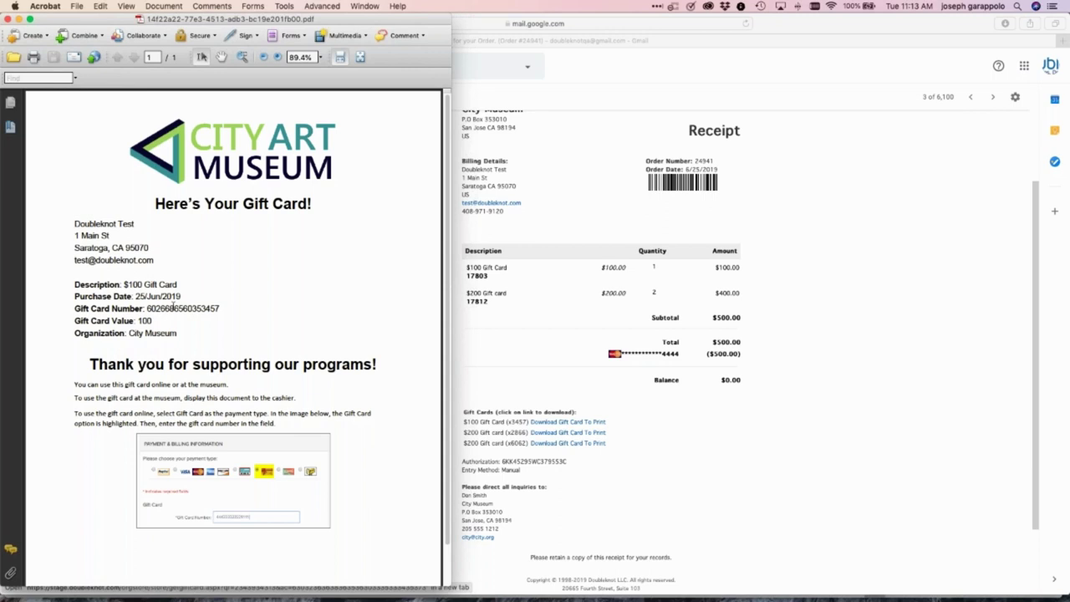
pyautogui.doubleClick(173, 308)
# Copy the $100 gift card number and close Acrobat to return to the email
pyautogui.press('super+c')
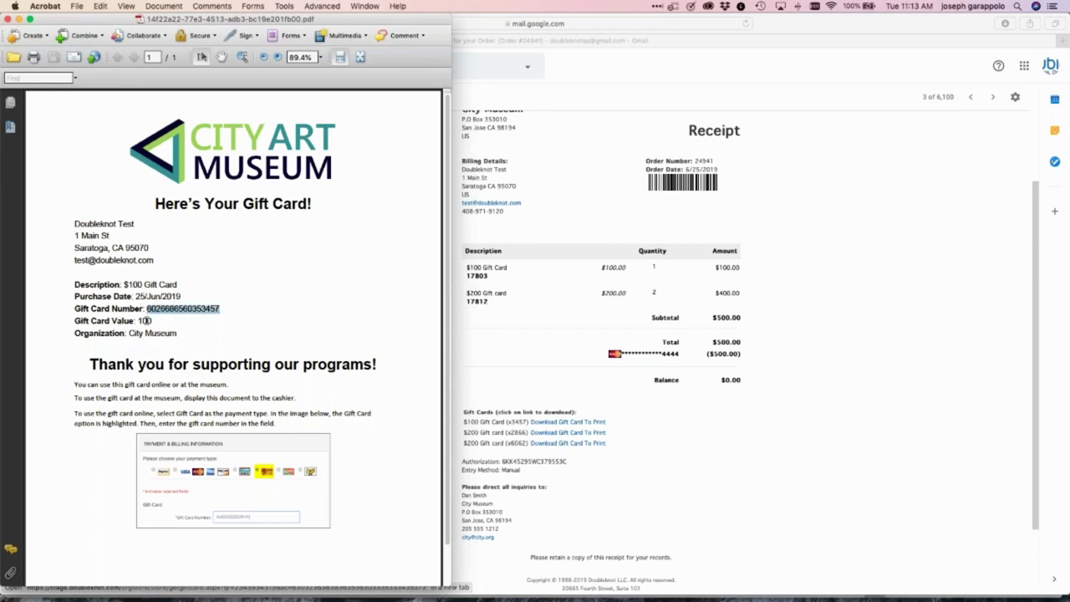
pyautogui.press('super+c')
pyautogui.press('super+q')
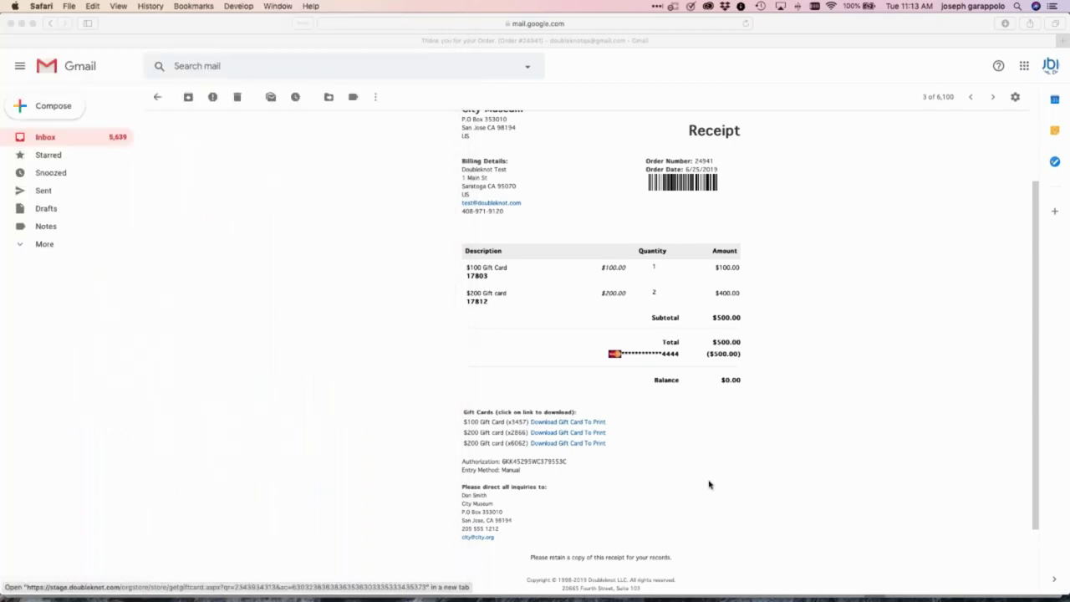
# Return to the museum's store in Chrome and open the 2019 Grandparents Day event
pyautogui.moveTo(329, 590)
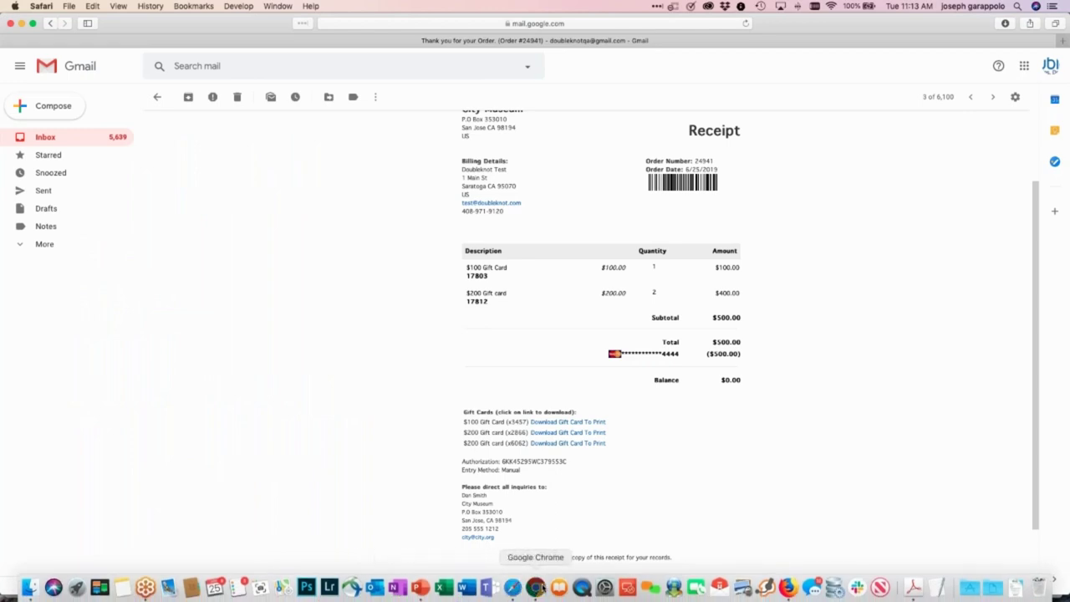
pyautogui.click(536, 588)
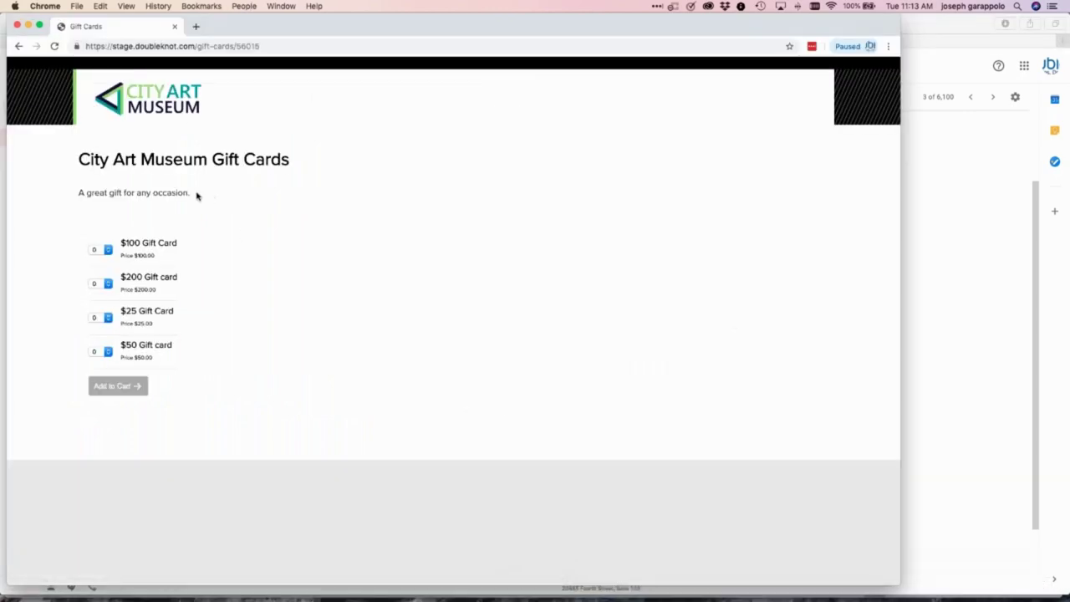
pyautogui.click(128, 98)
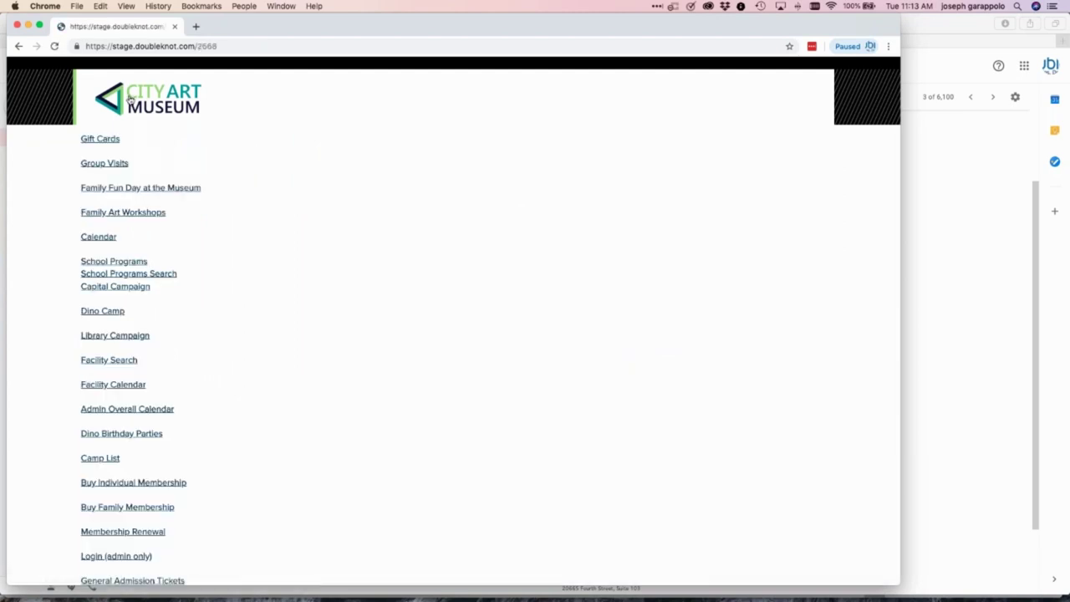
pyautogui.scroll(-5, 200, 206)
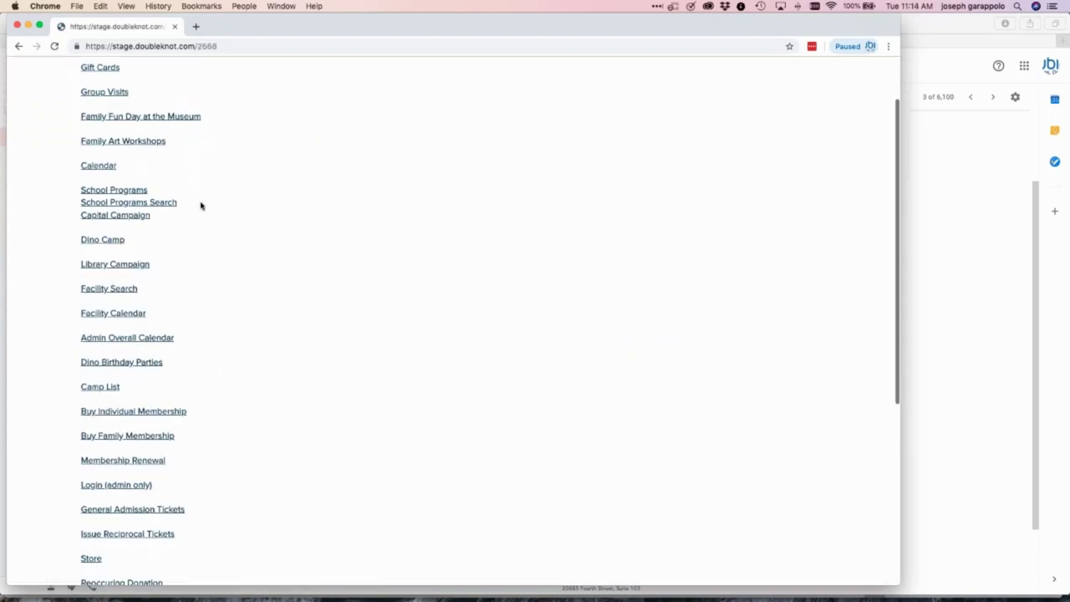
pyautogui.scroll(-5, 201, 205)
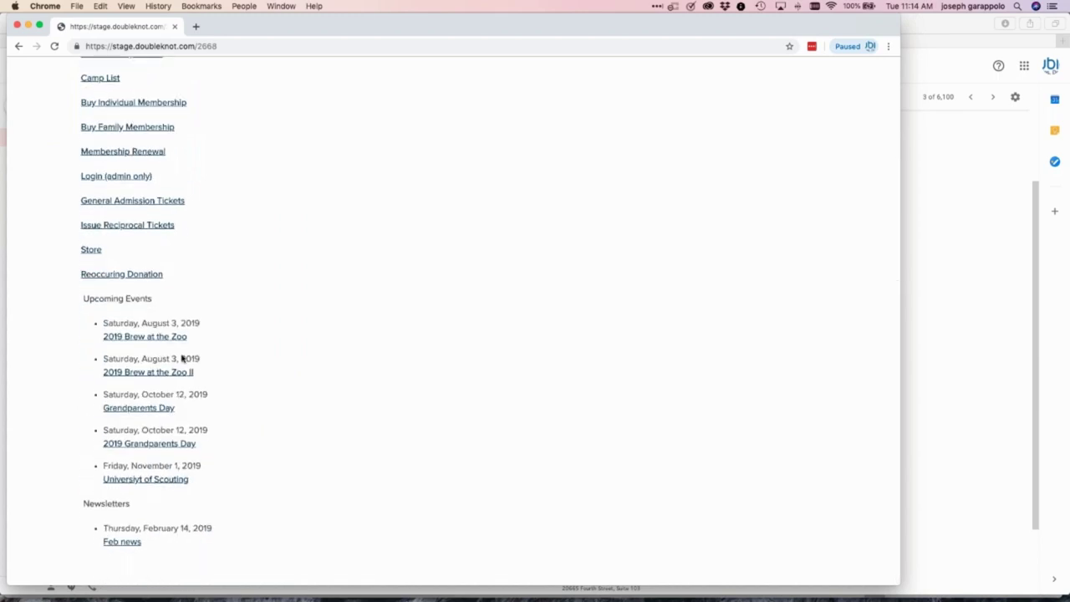
pyautogui.click(172, 444)
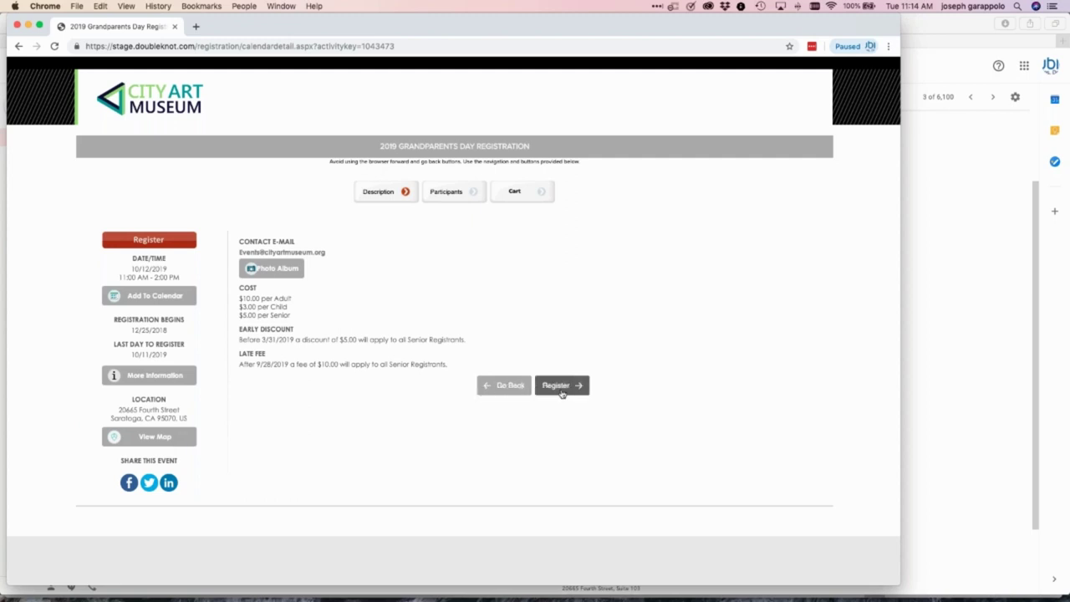
# Register 2 adults and 1 senior, skip the donation, and go to the payment step
pyautogui.click(563, 388)
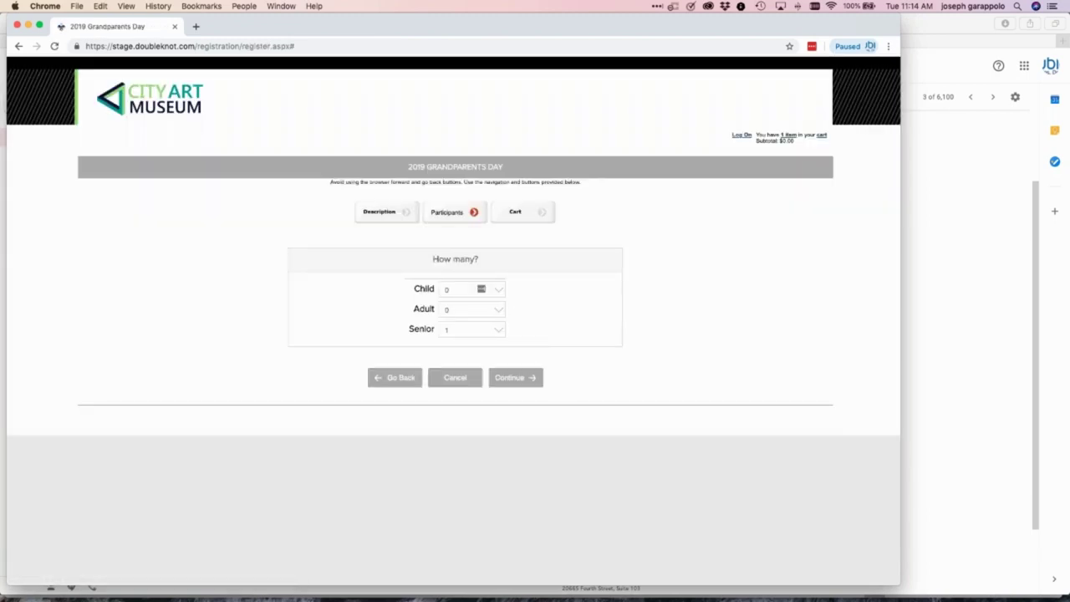
pyautogui.click(495, 309)
pyautogui.click(473, 327)
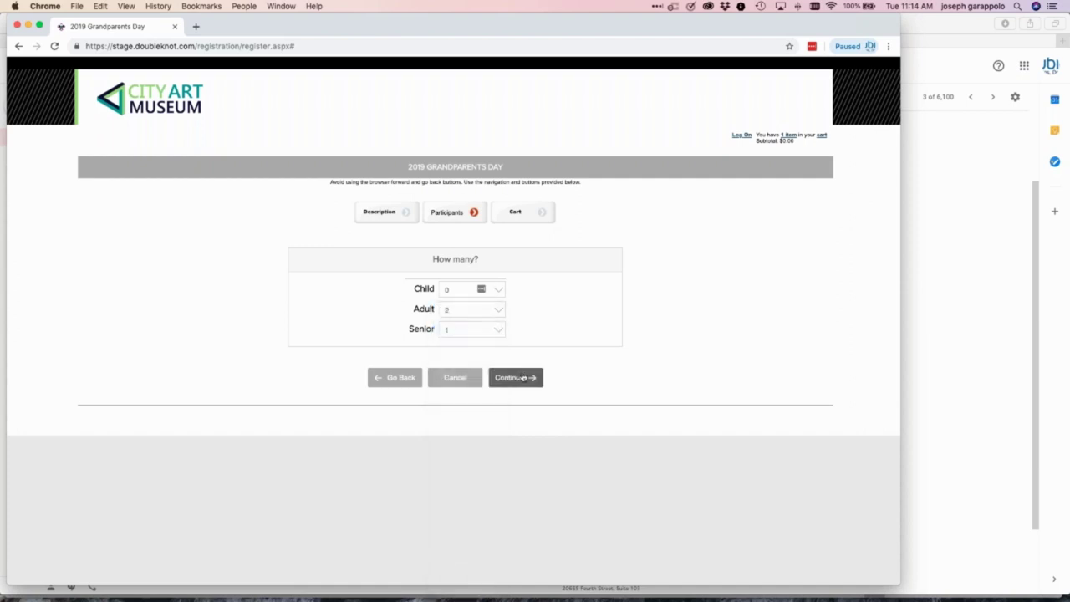
pyautogui.click(525, 378)
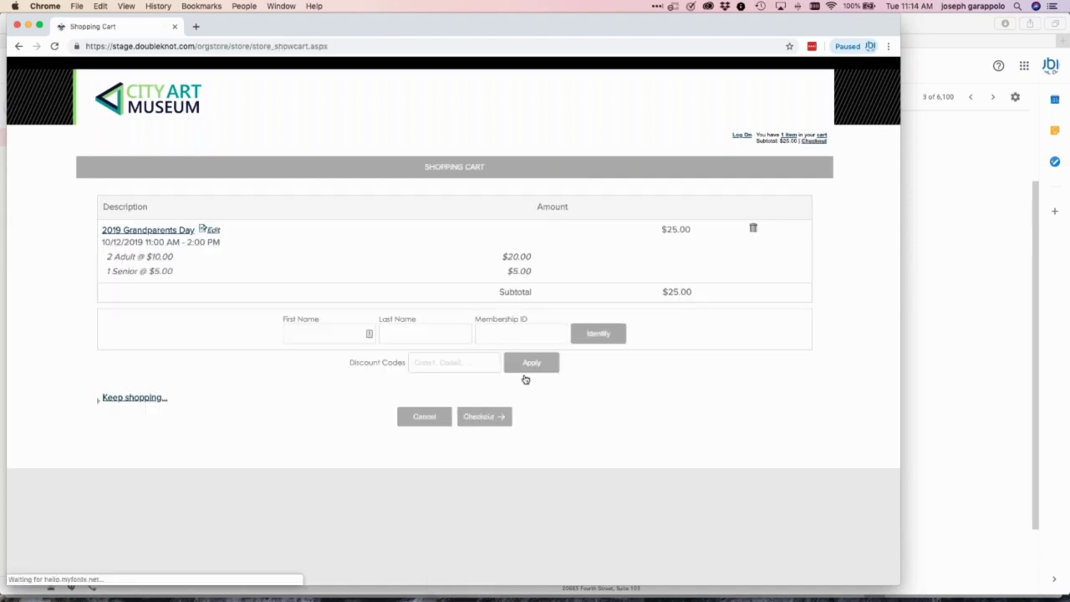
pyautogui.click(490, 417)
pyautogui.click(419, 464)
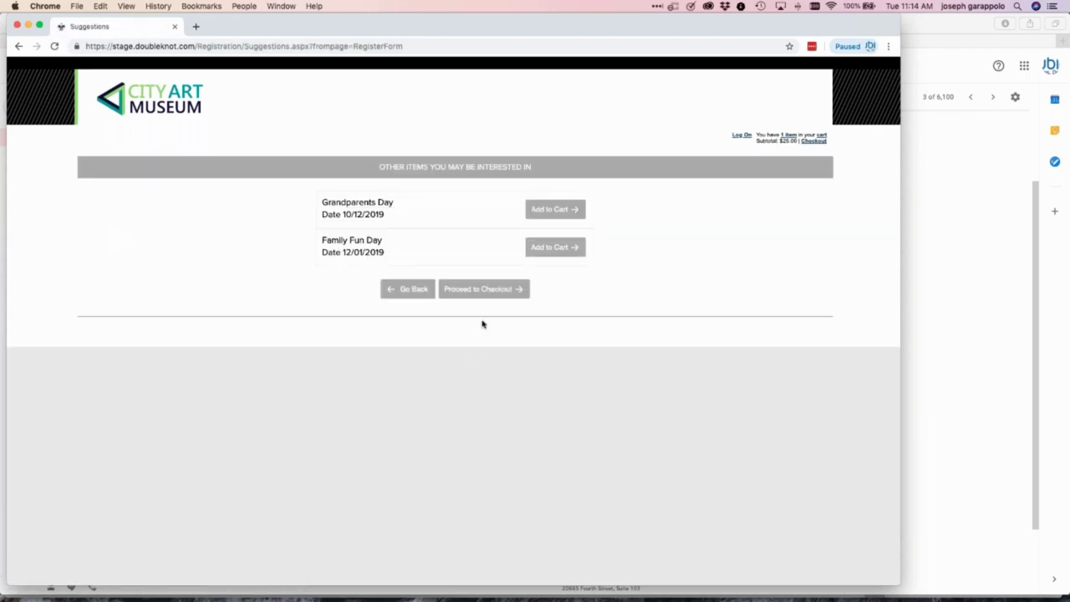
pyautogui.click(504, 289)
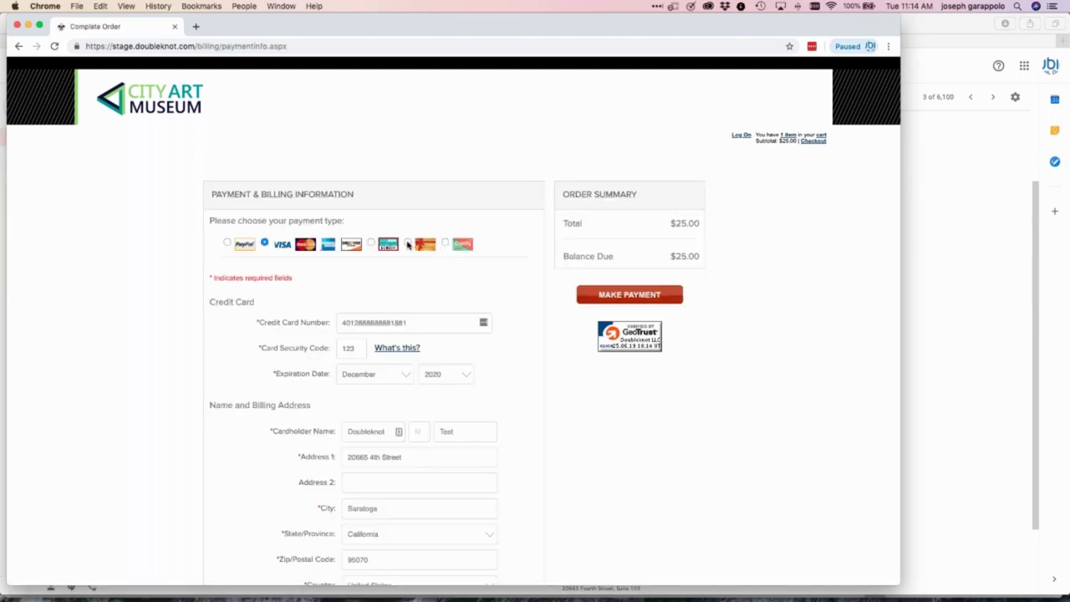
# Pay the $25.00 order with the pasted gift card number, leaving a $0.00 balance
pyautogui.click(408, 244)
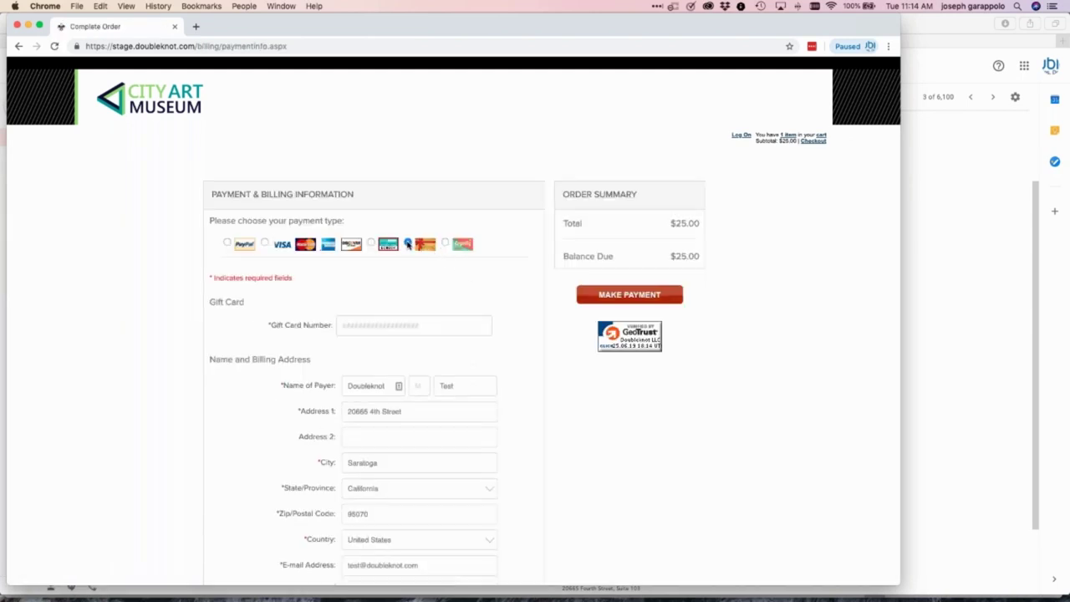
pyautogui.click(373, 327)
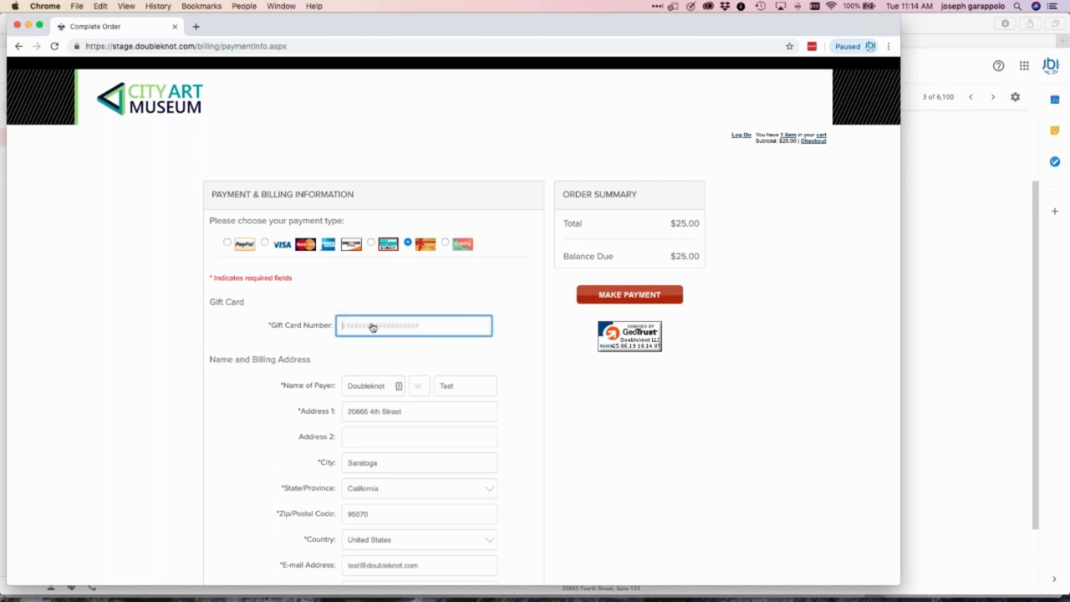
pyautogui.press('super+v')
pyautogui.click(645, 296)
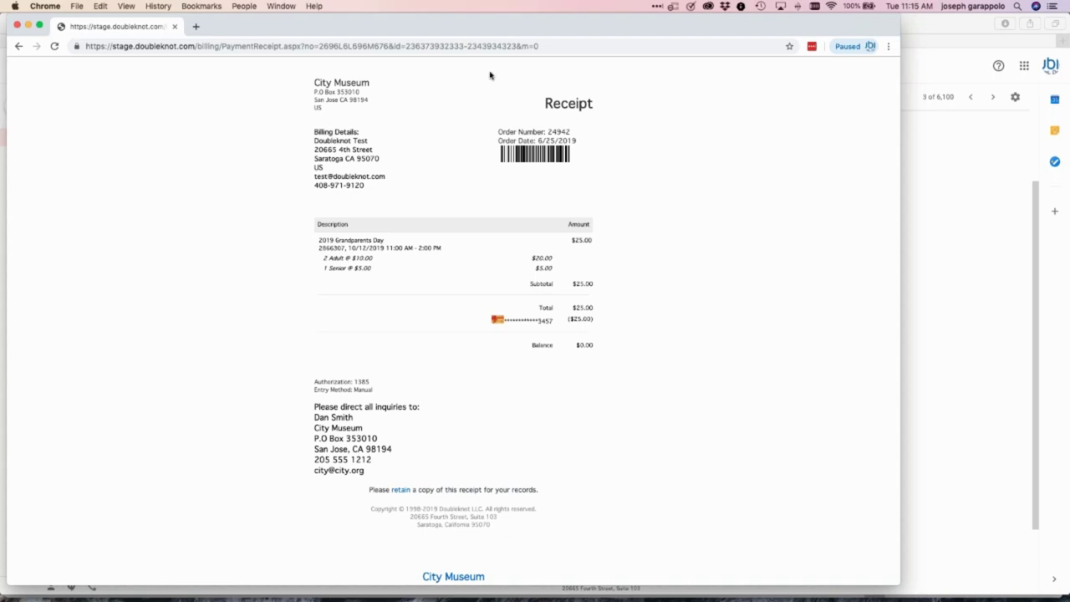
pyautogui.click(284, 7)
# Bring Safari's Feature List window forward and open Financial Accounts from the Administer links
pyautogui.click(138, 225)
pyautogui.moveTo(506, 596)
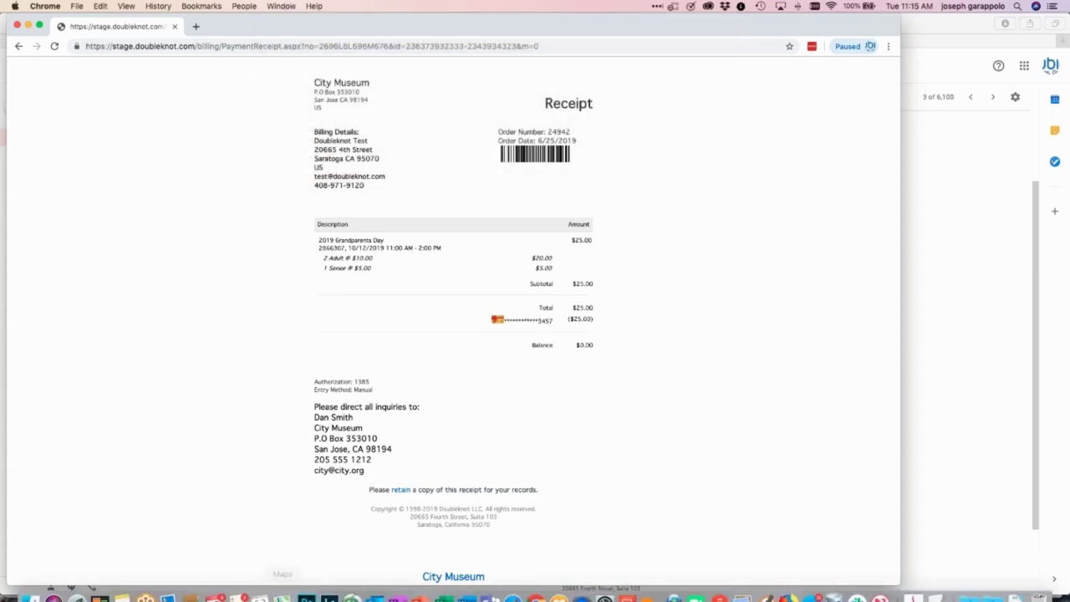
pyautogui.click(512, 589)
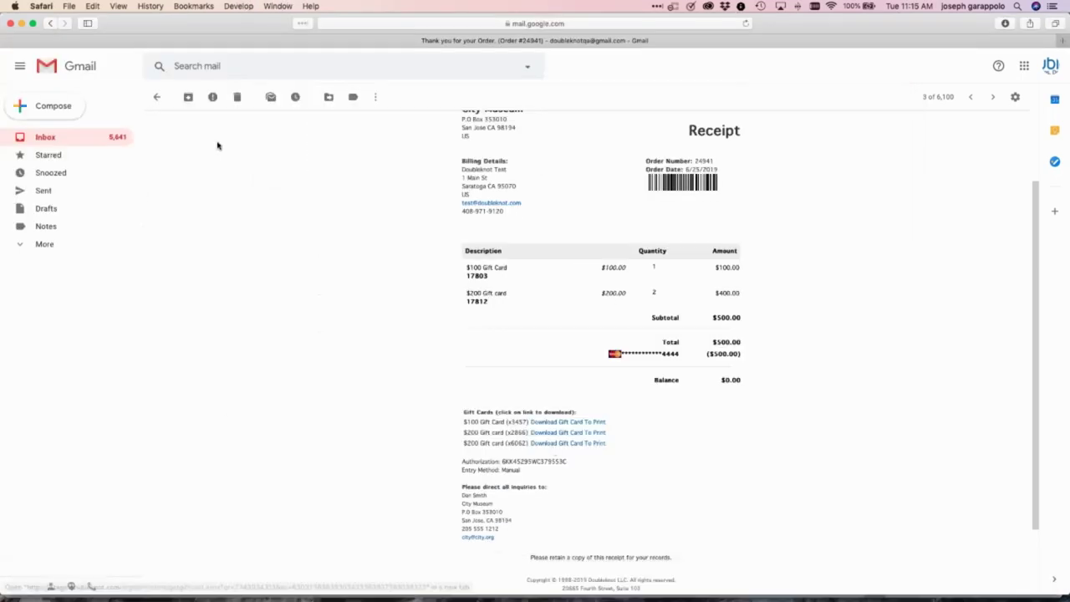
pyautogui.click(278, 5)
pyautogui.click(284, 162)
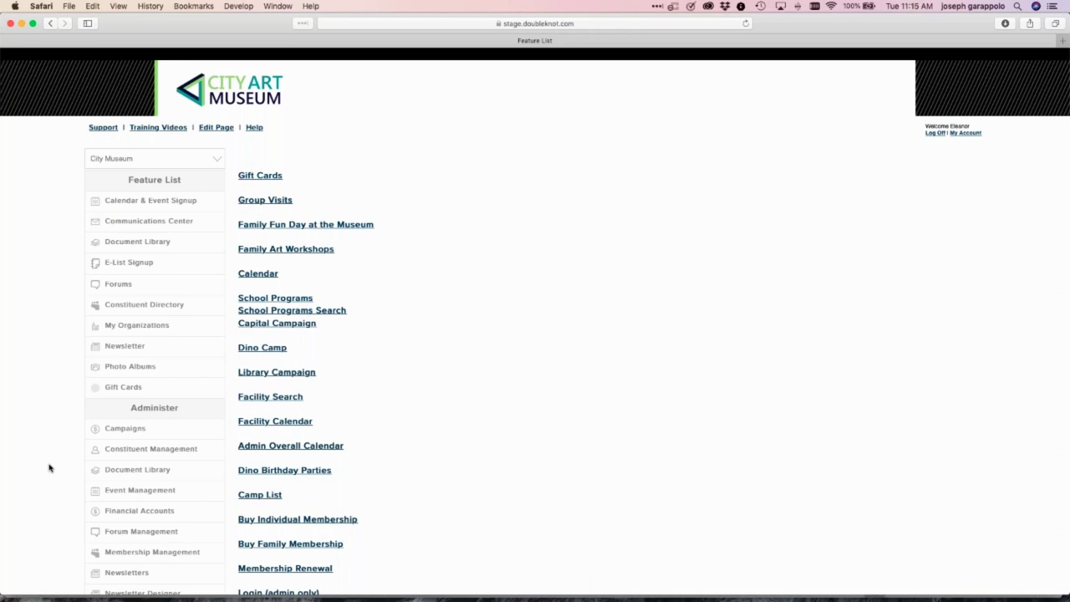
pyautogui.scroll(-3, 48, 468)
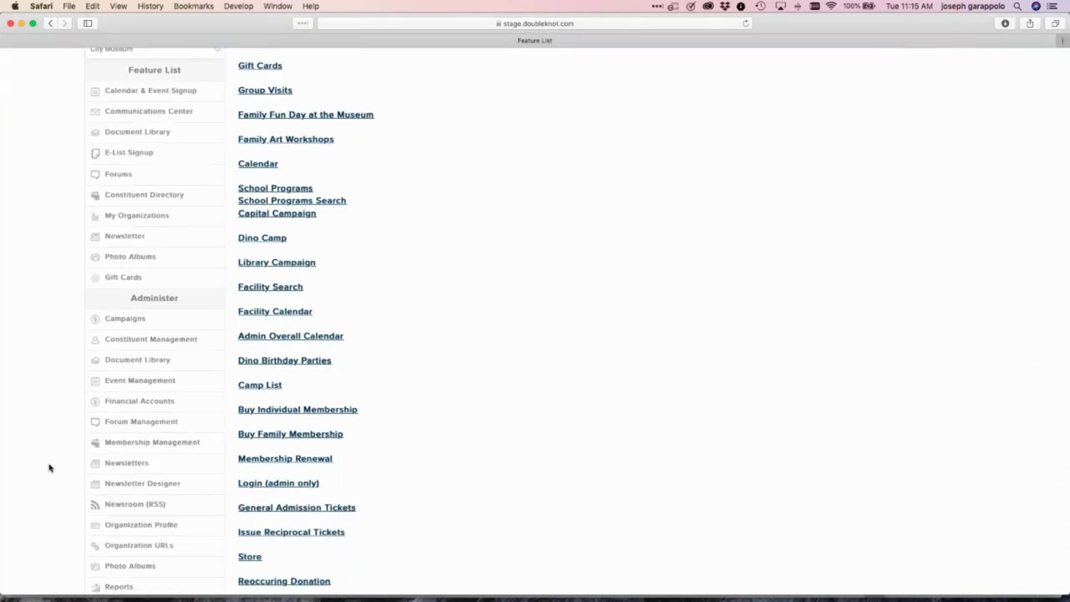
pyautogui.scroll(2, 48, 469)
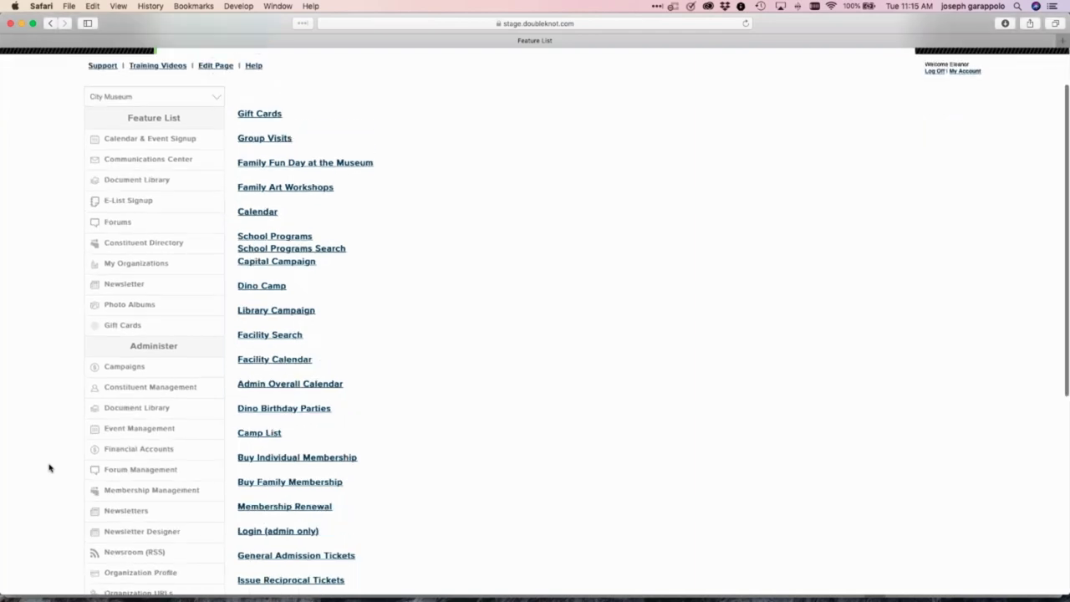
pyautogui.click(153, 452)
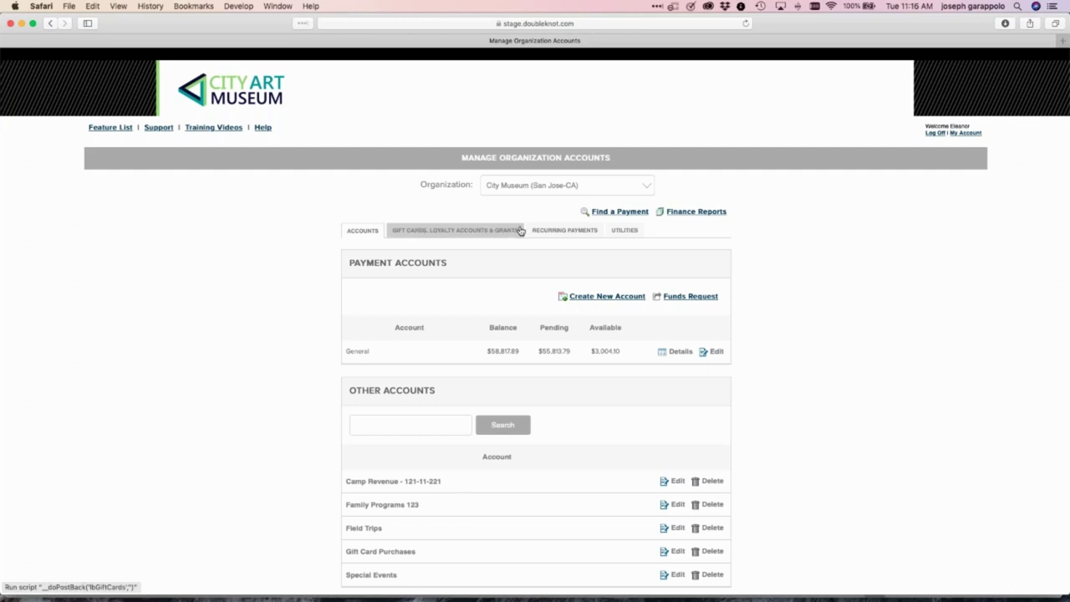
# Open View Accounts & Transactions under Gift Cards, Loyalty Accounts & Grants and browse the gift card accounts
pyautogui.click(419, 234)
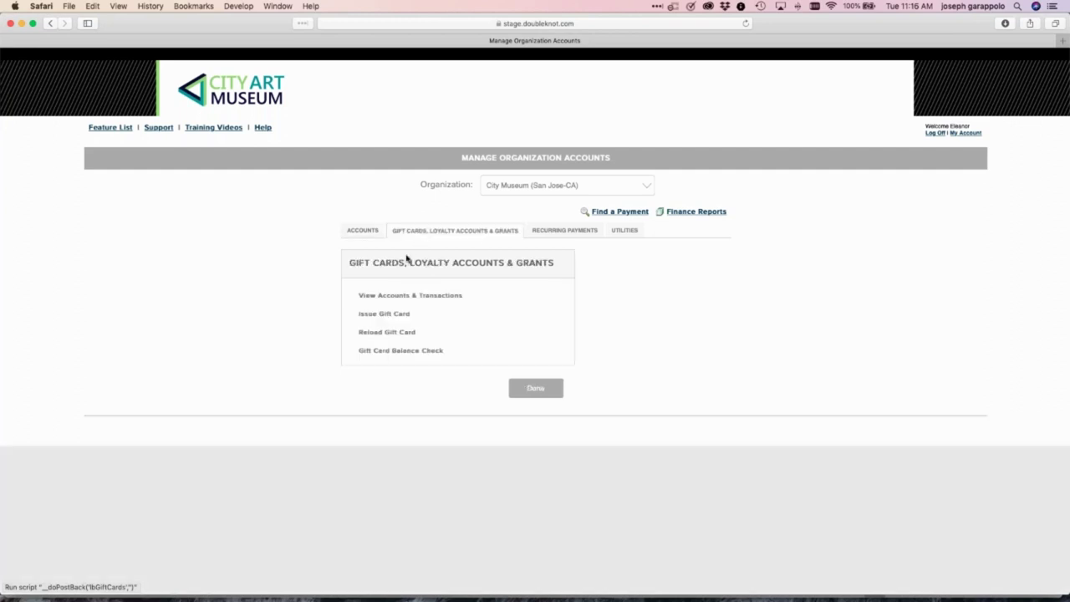
pyautogui.click(390, 296)
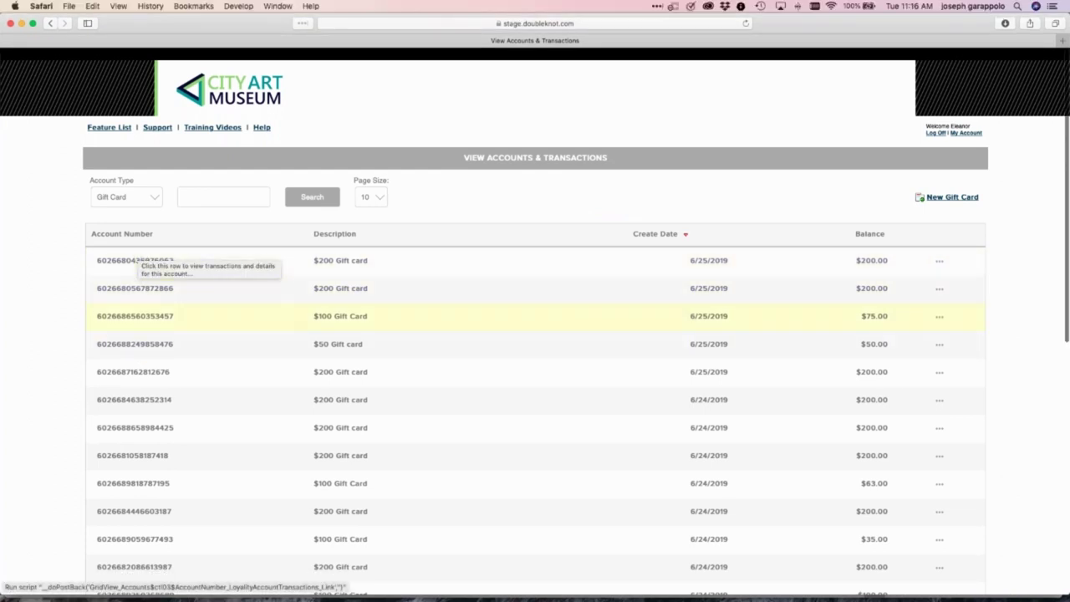
pyautogui.scroll(-5, 213, 381)
pyautogui.scroll(-3, 212, 381)
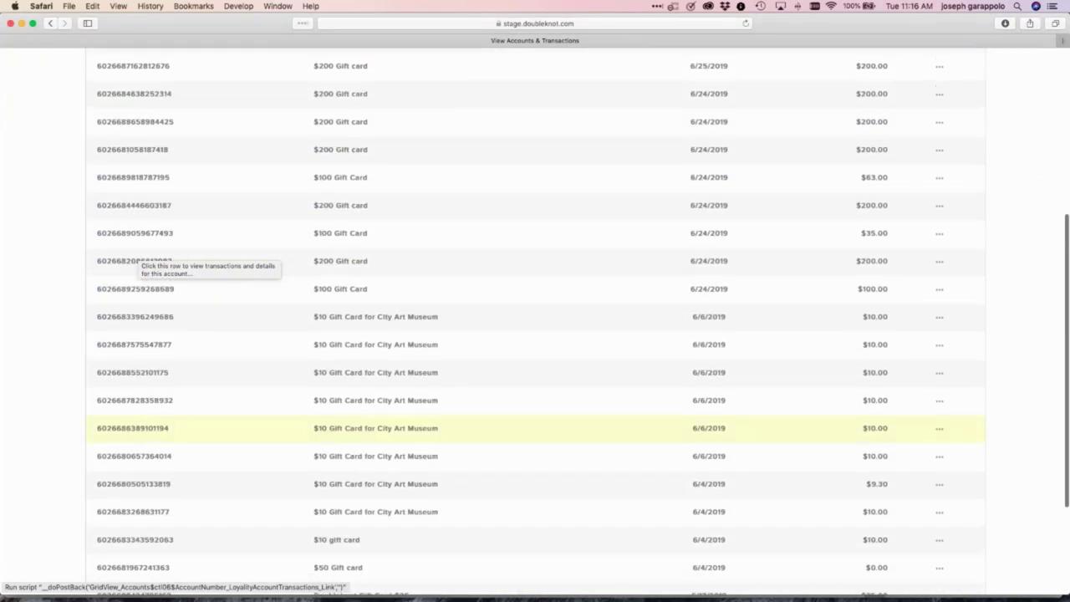
pyautogui.scroll(8, 251, 376)
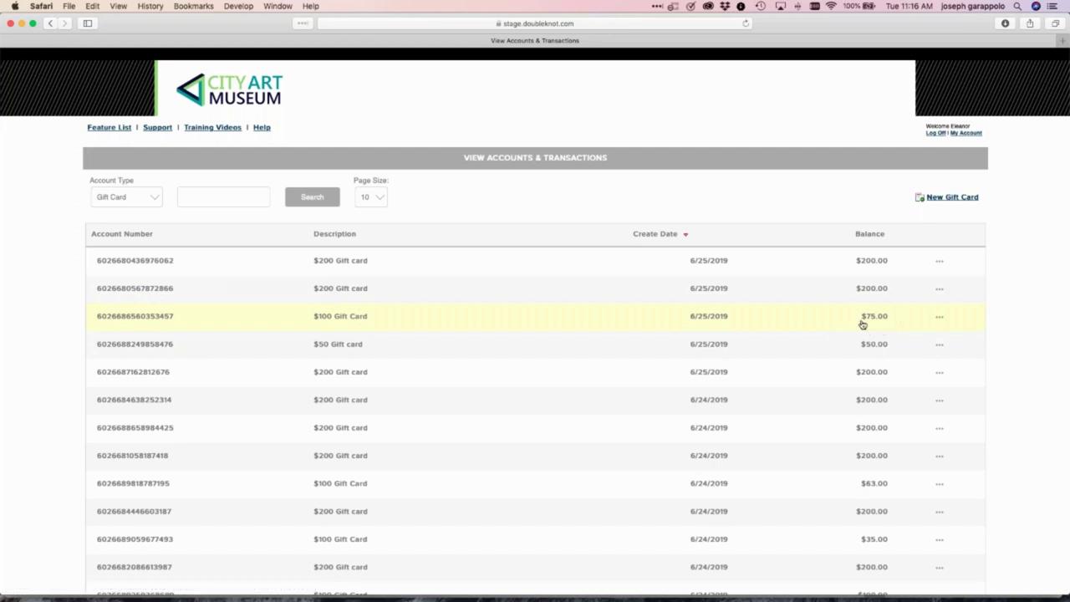
pyautogui.click(940, 320)
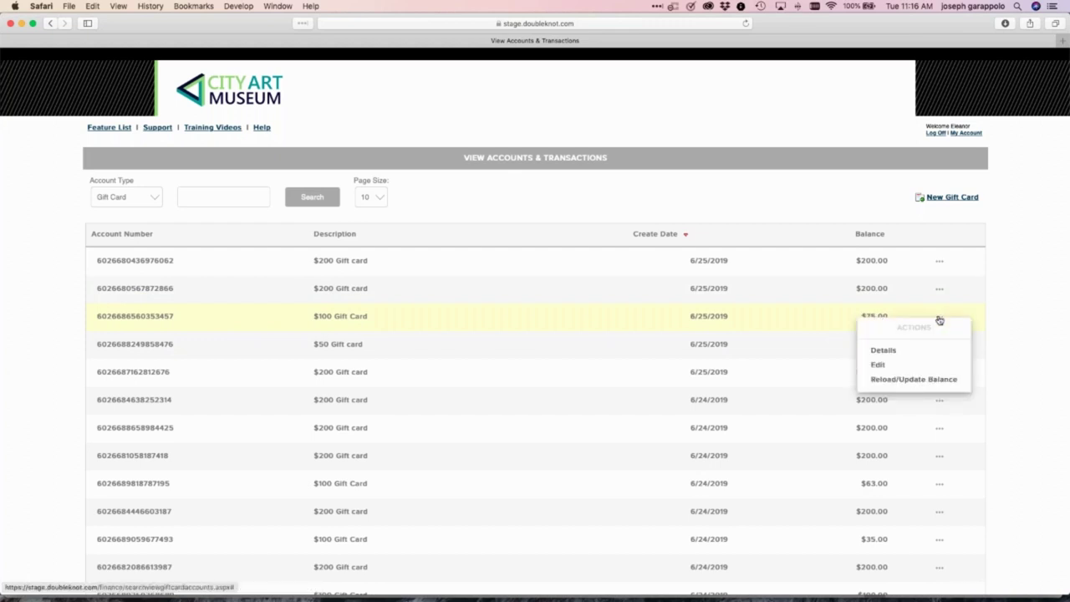
pyautogui.click(881, 348)
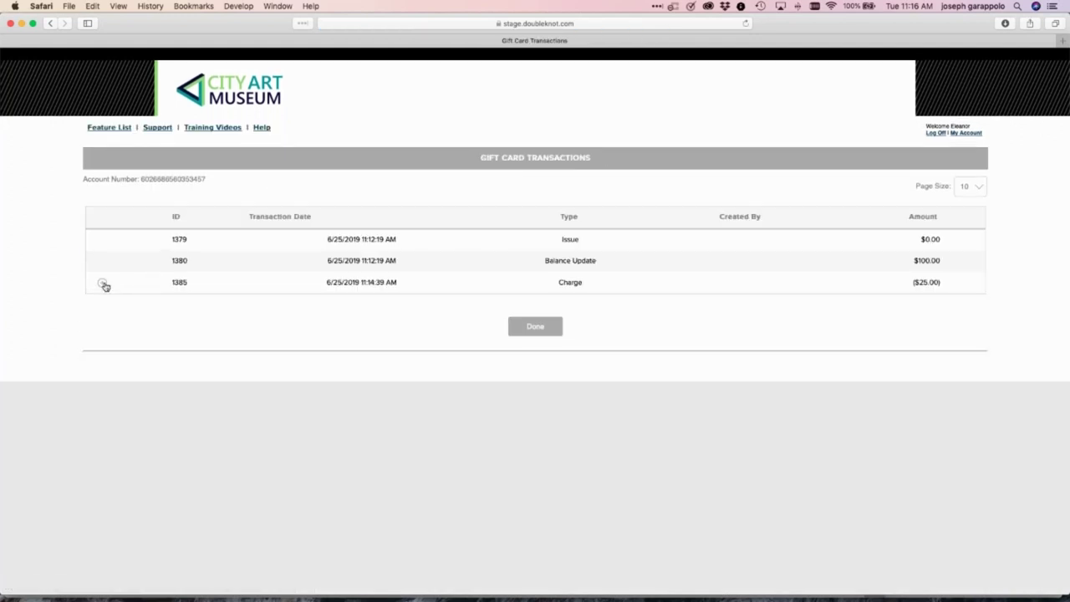
pyautogui.click(103, 285)
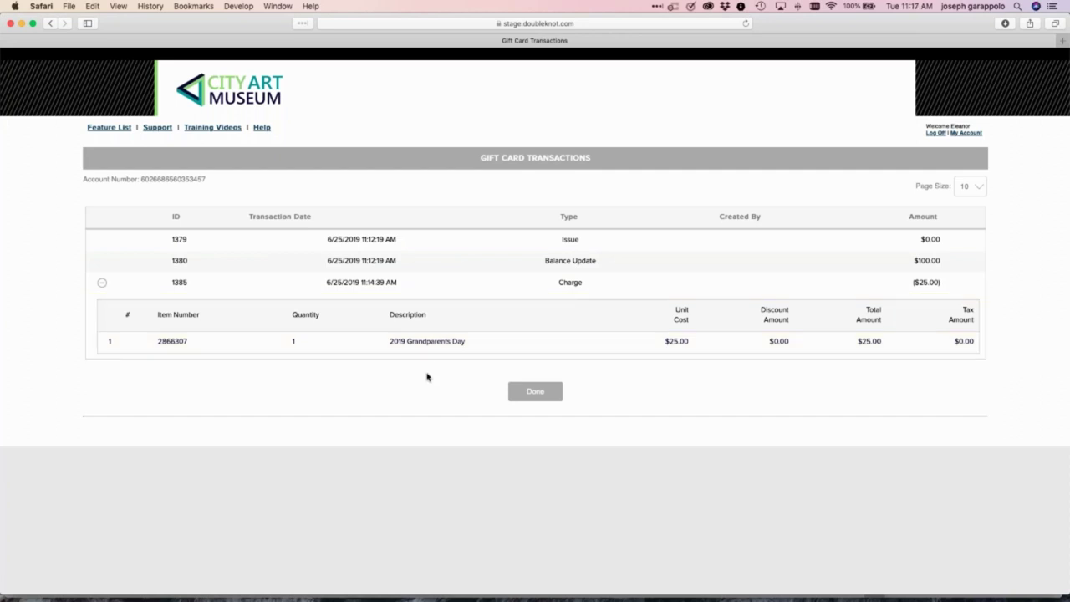
pyautogui.click(540, 395)
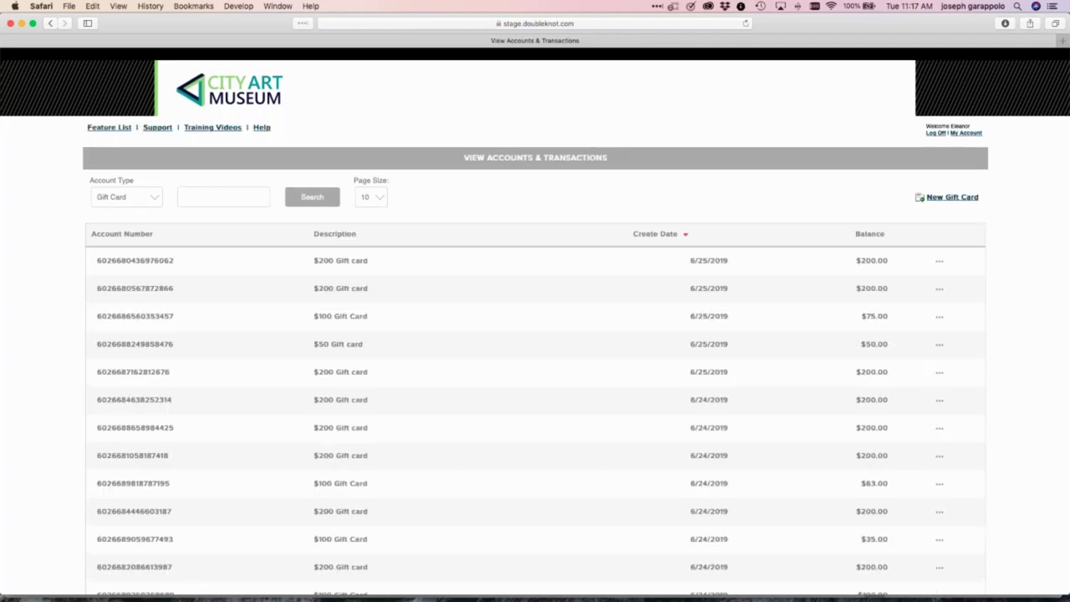
# Switch the accounts list's Account Type to Grant
pyautogui.click(132, 201)
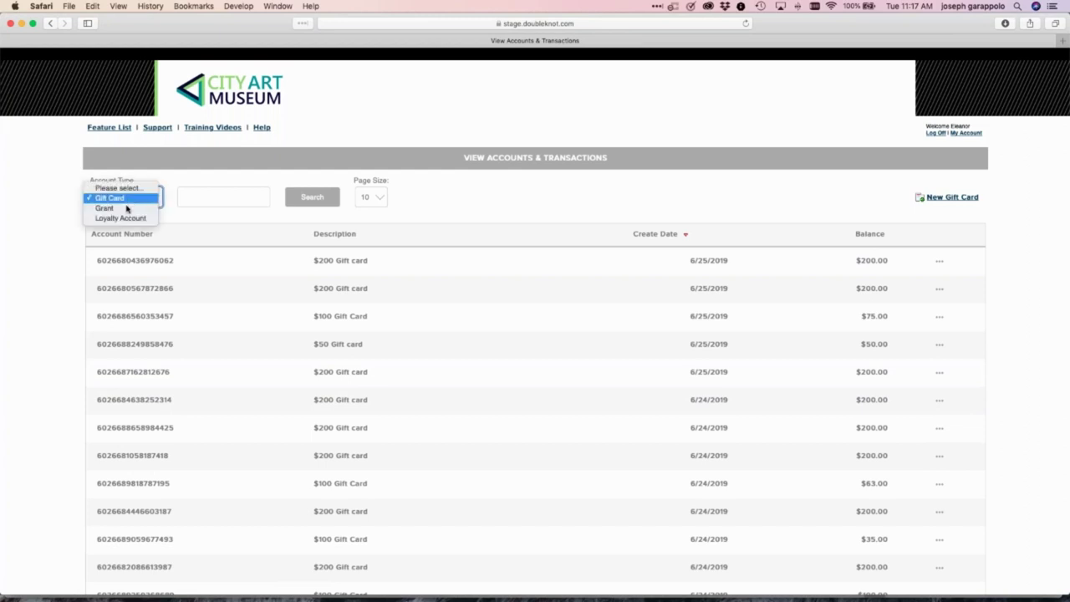
pyautogui.click(125, 218)
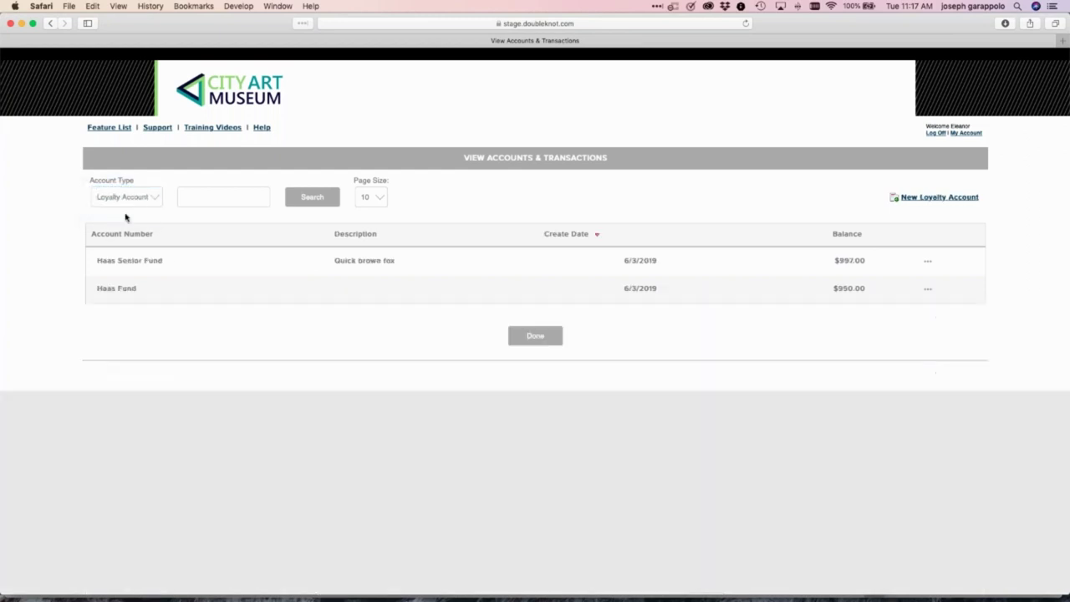
pyautogui.click(125, 204)
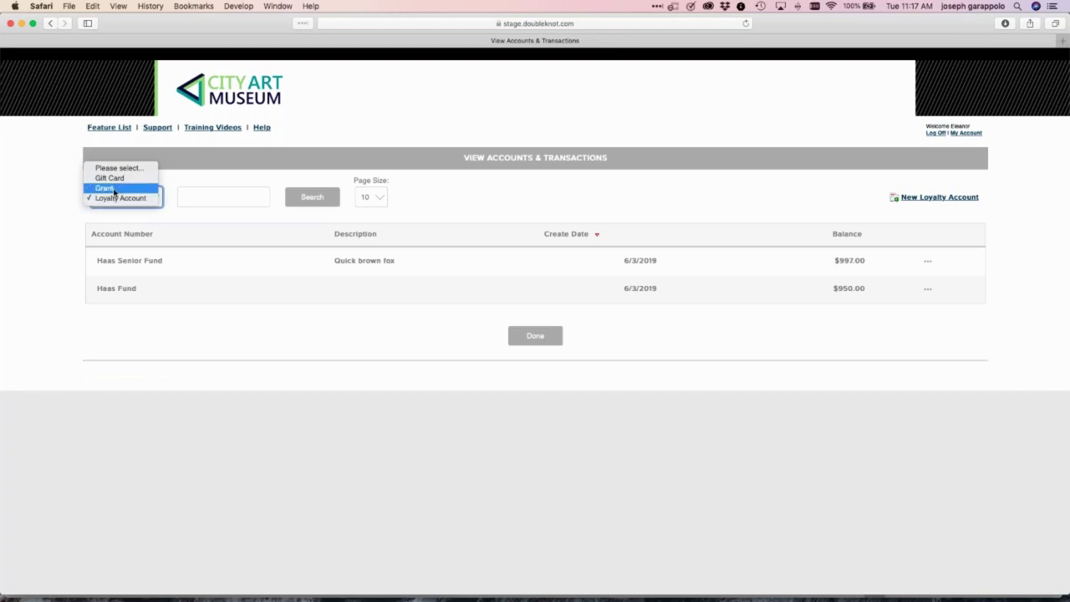
pyautogui.press('Escape')
pyautogui.press('g')
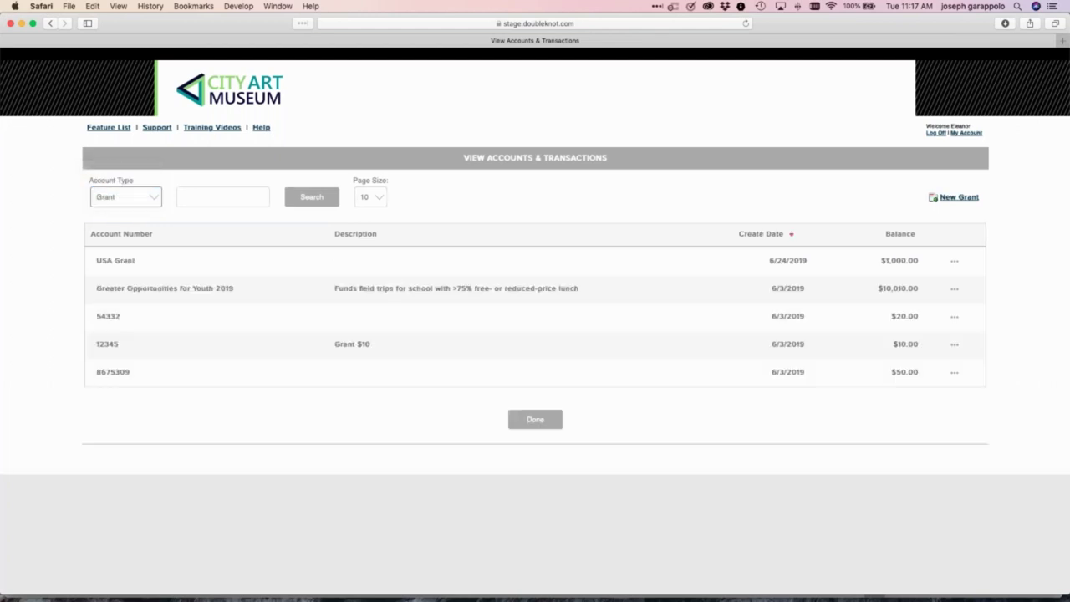
# Issue a new grant with an account number and amount 1000, then return to the list
pyautogui.click(962, 201)
pyautogui.click(355, 188)
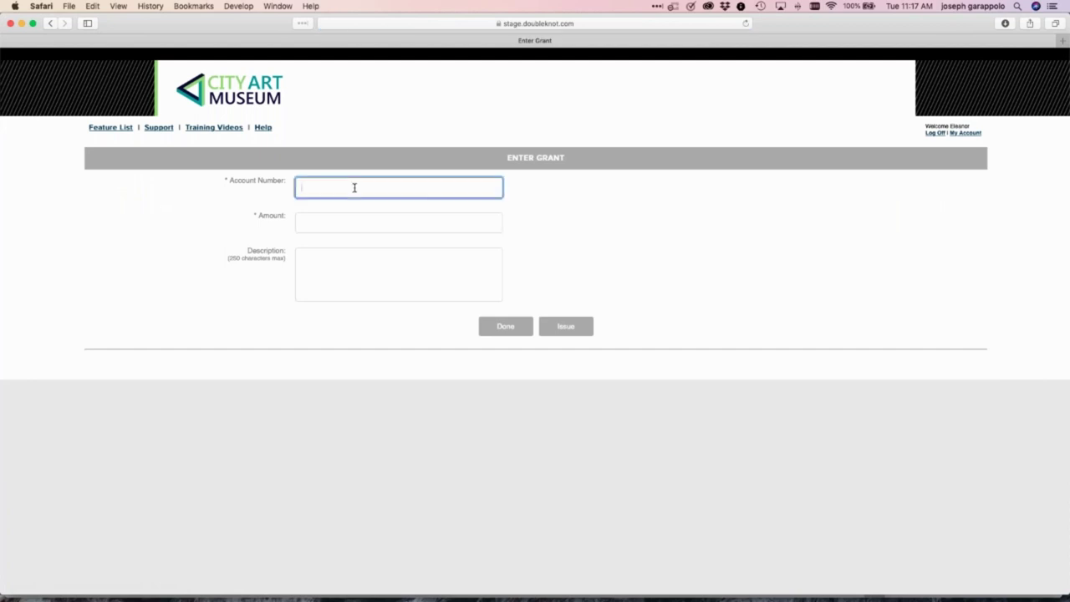
pyautogui.write('JoeGEdFund')
pyautogui.moveTo(341, 187); pyautogui.dragTo(288, 179)
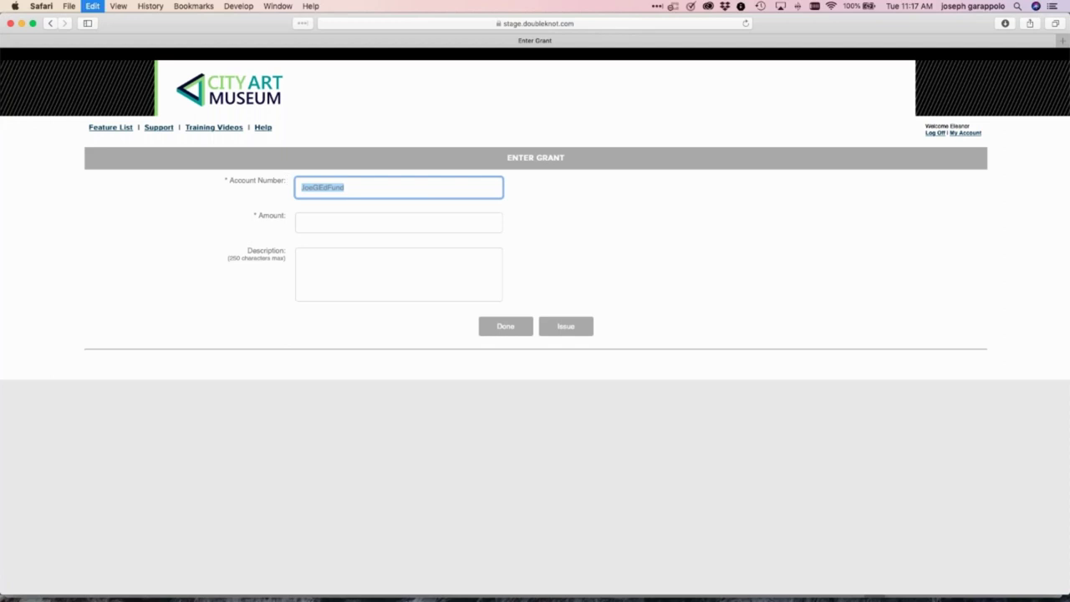
pyautogui.click(320, 221)
pyautogui.write('1000')
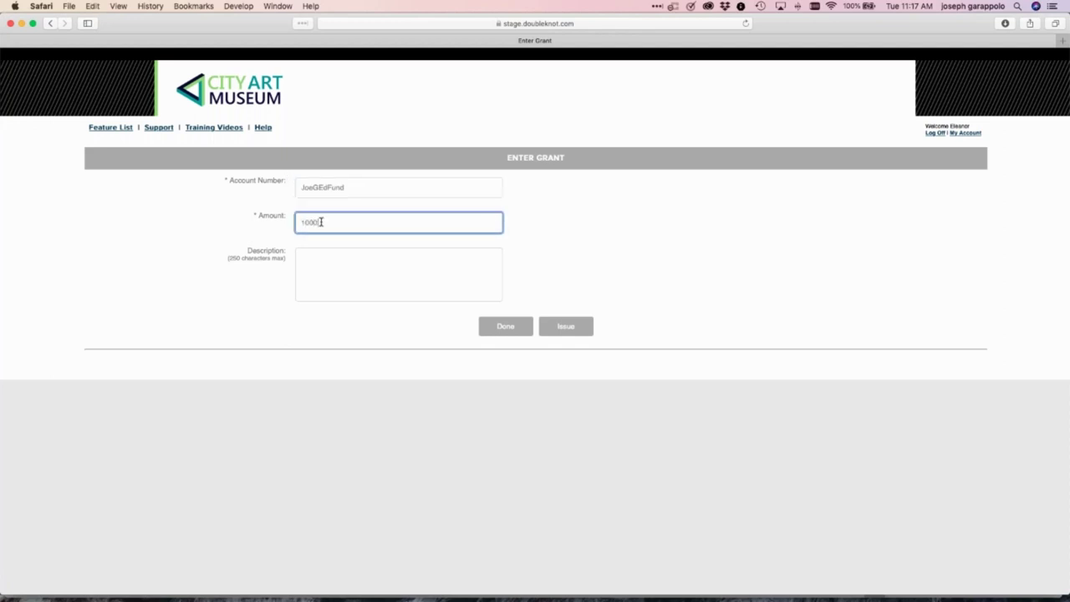
pyautogui.click(685, 292)
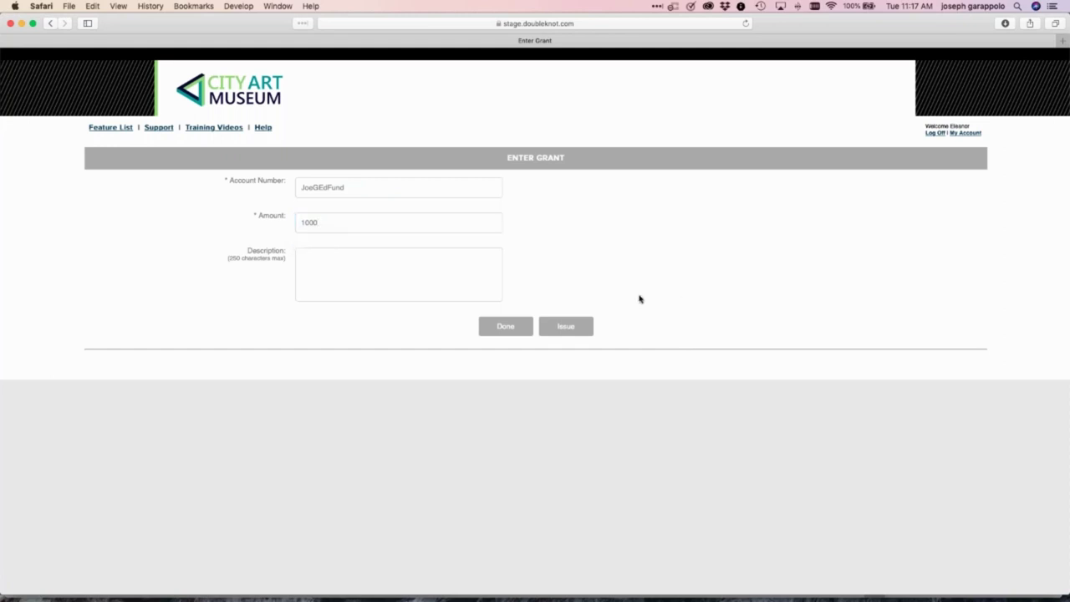
pyautogui.click(574, 328)
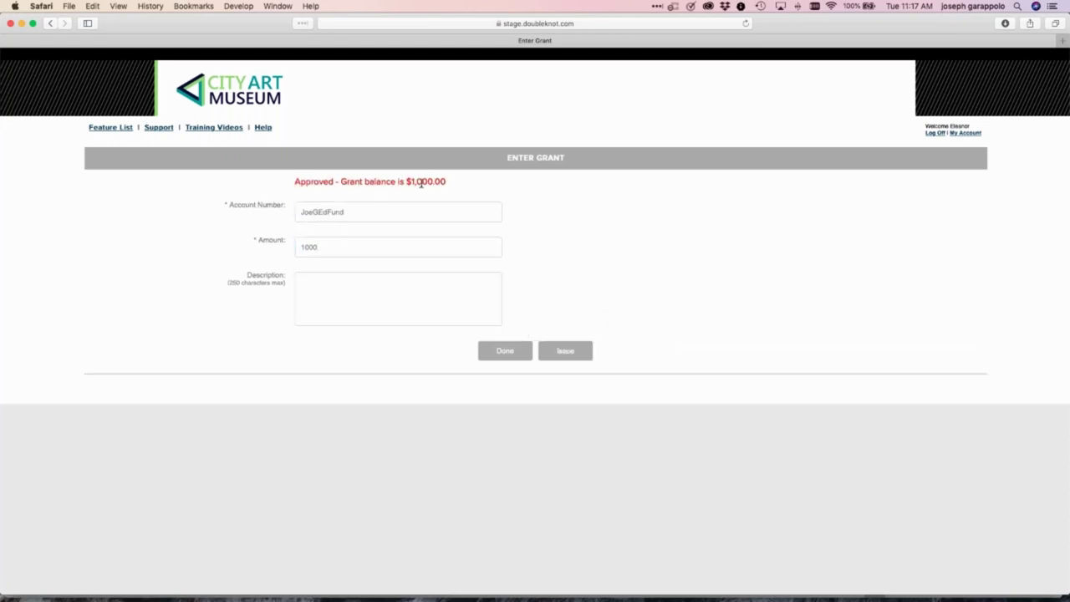
pyautogui.click(501, 352)
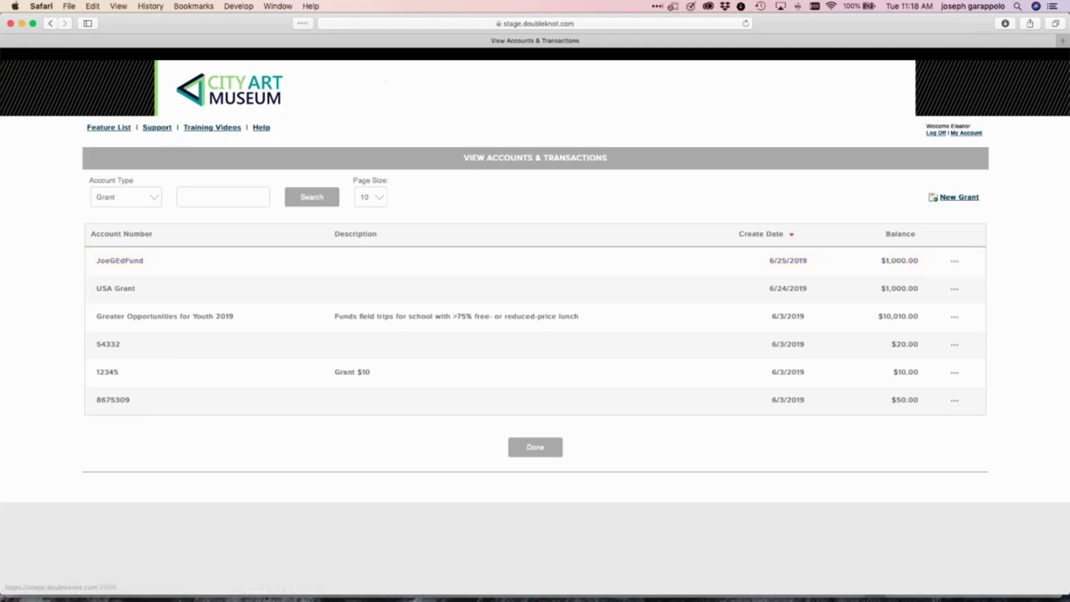
# Go from the Feature List through Event Management to the Grandparents Day activity's management page
pyautogui.click(109, 128)
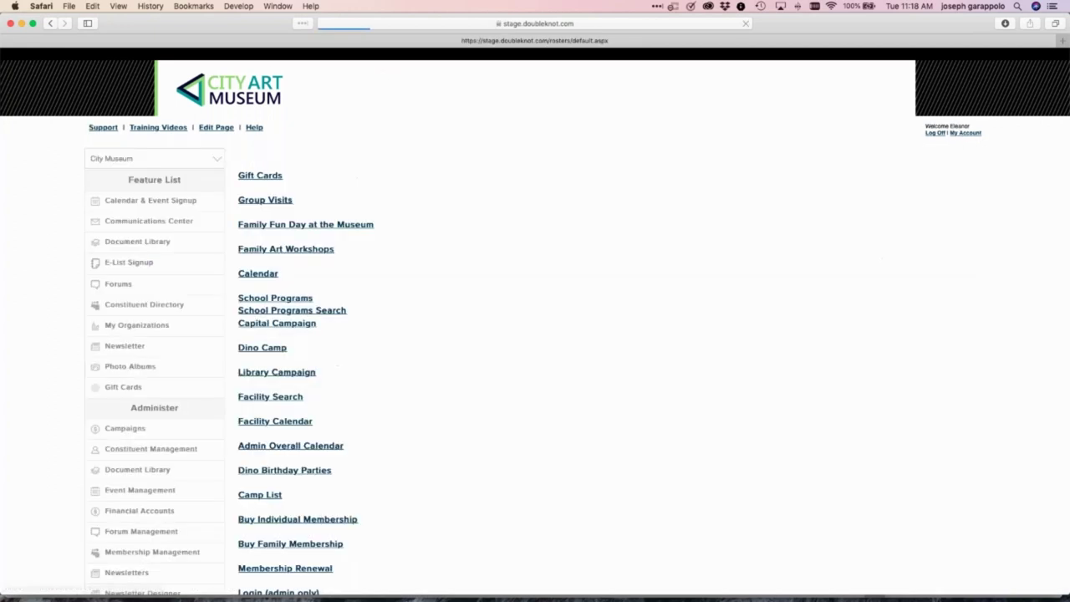
pyautogui.scroll(-5, 82, 406)
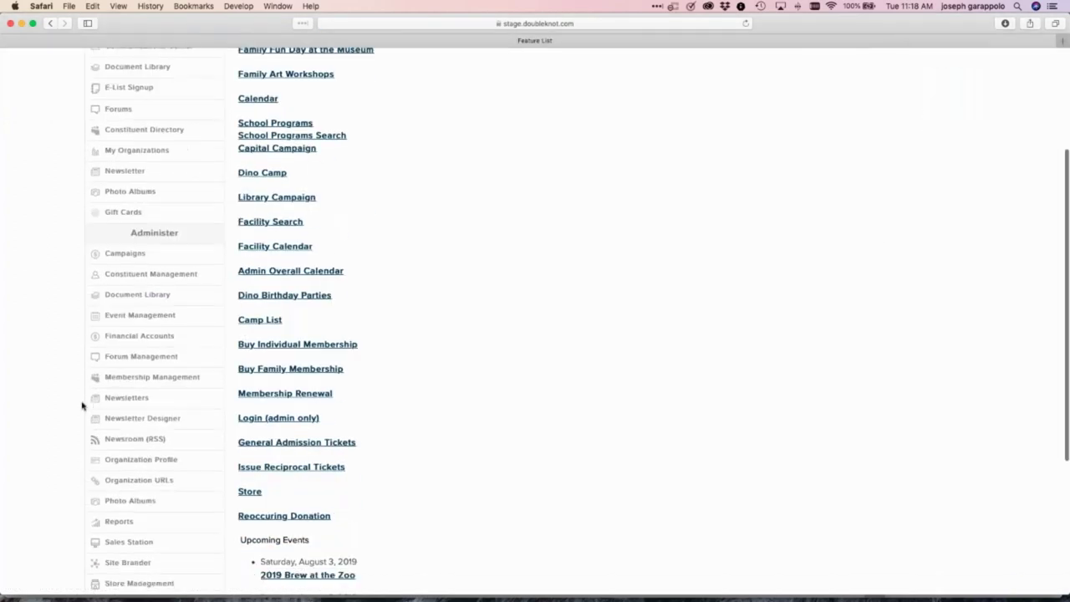
pyautogui.click(158, 316)
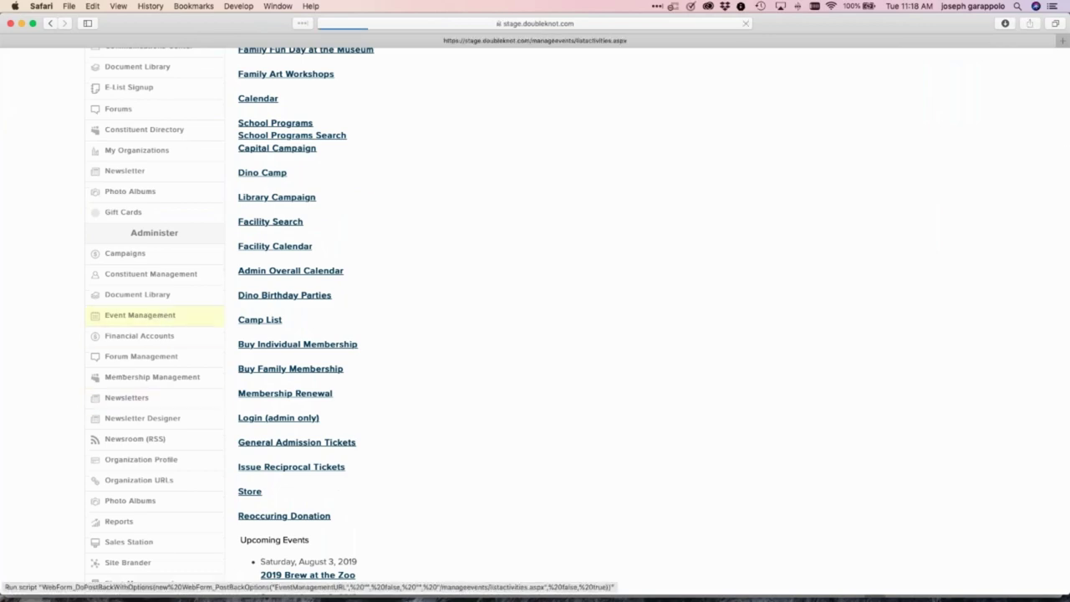
pyautogui.scroll(-8, 535, 335)
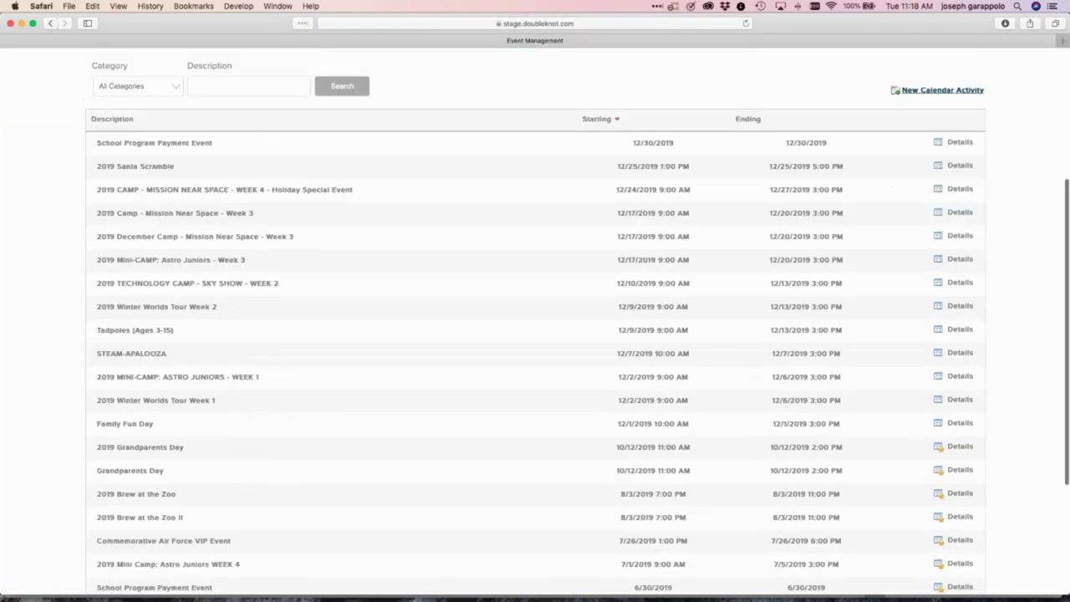
pyautogui.scroll(8, 160, 364)
pyautogui.scroll(-8, 161, 364)
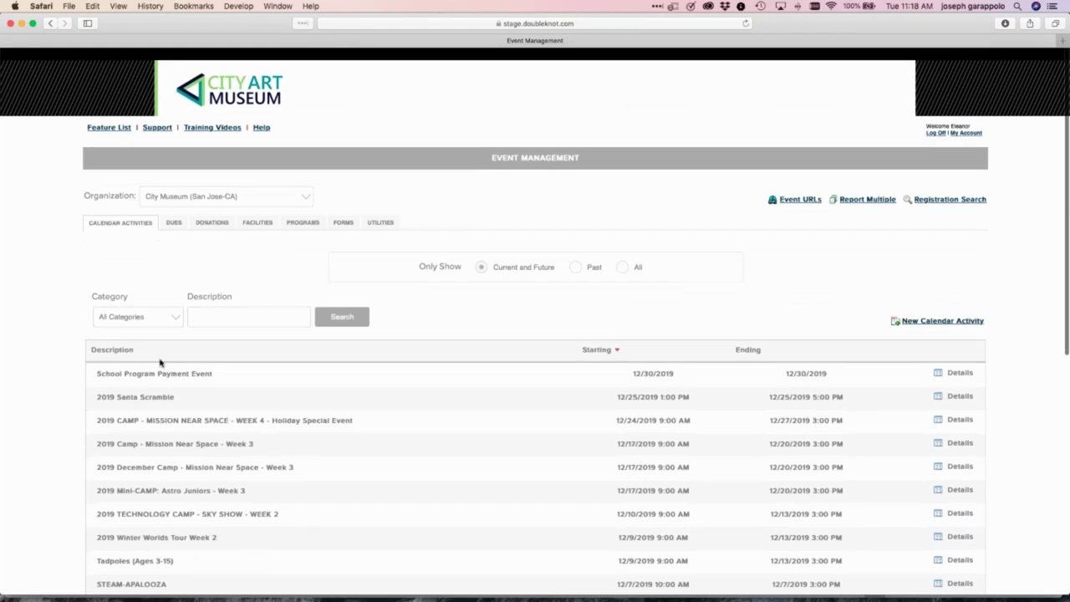
pyautogui.scroll(-3, 161, 364)
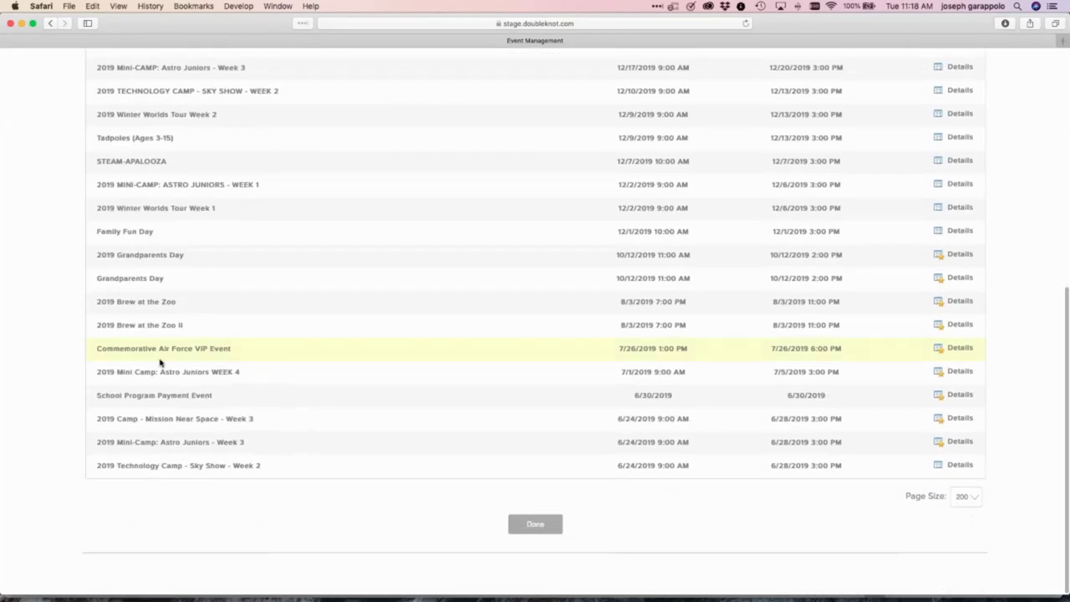
pyautogui.click(142, 279)
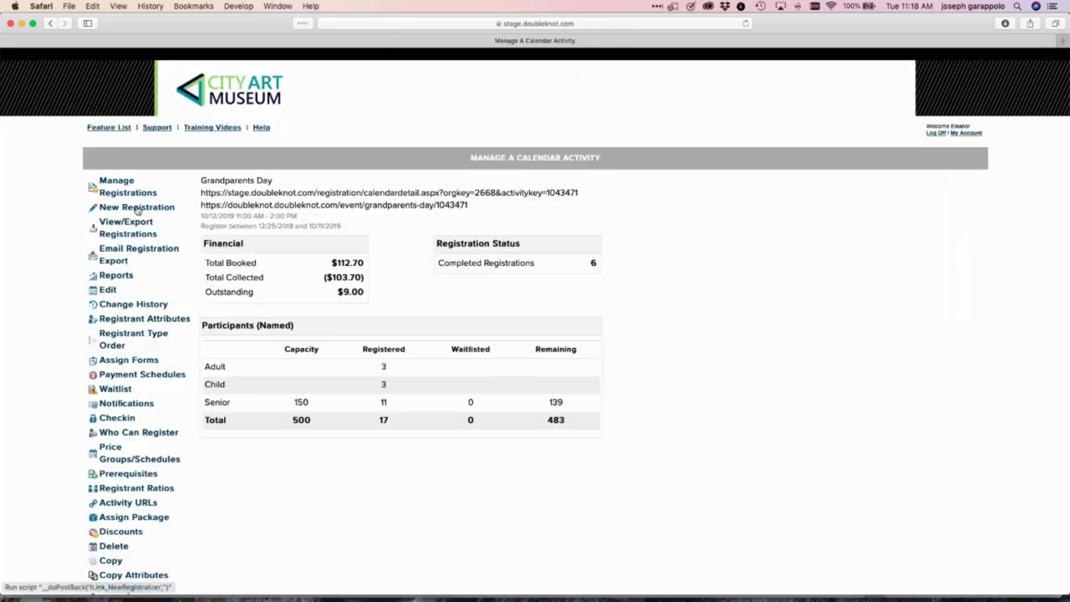
# Start a new Grandparents Day registration for a new purchaser, leaving the adult count at 0
pyautogui.click(137, 208)
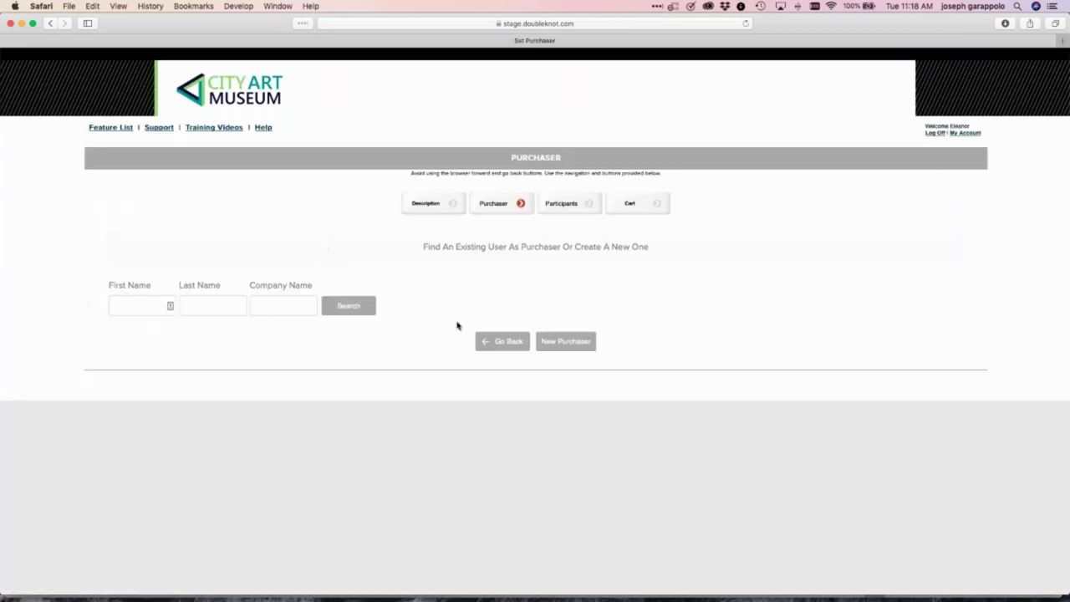
pyautogui.click(567, 341)
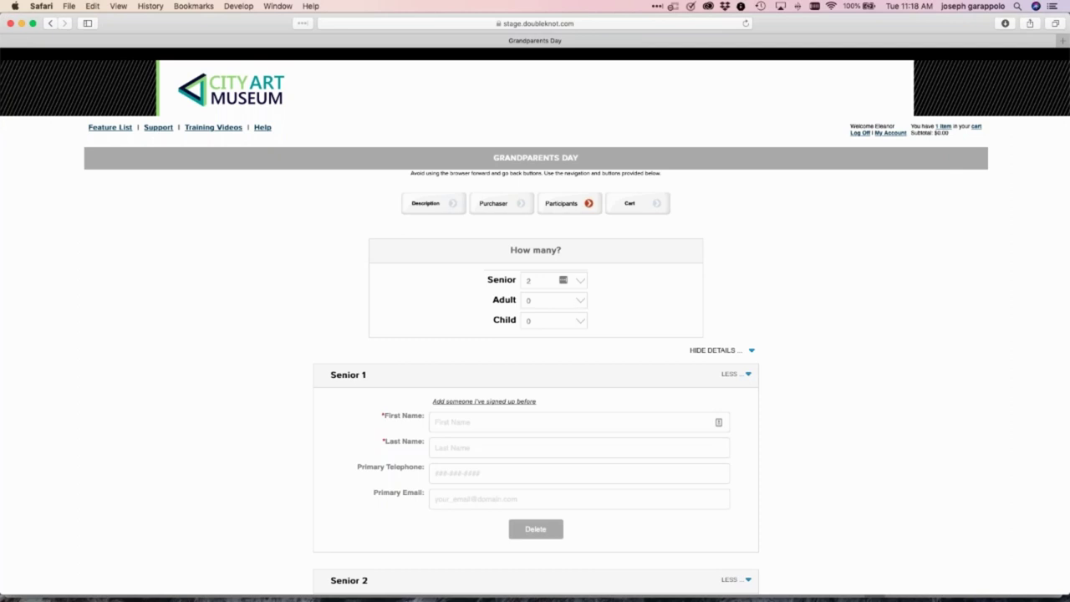
pyautogui.click(583, 302)
pyautogui.click(404, 265)
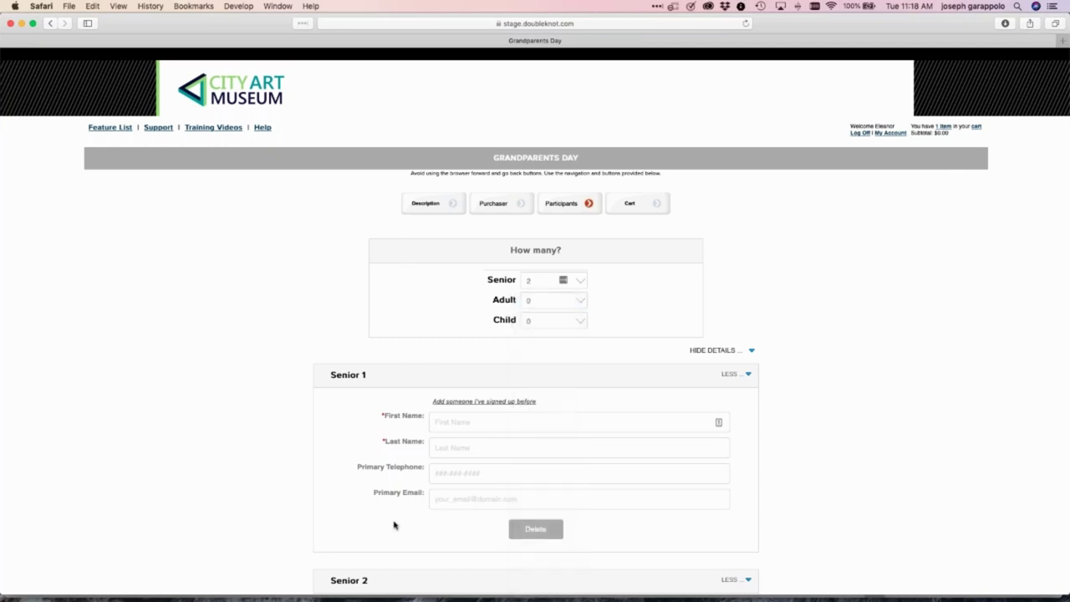
# Enter first and last names for Senior 1 and Senior 2 and add both to the cart
pyautogui.click(453, 428)
pyautogui.write('joe')
pyautogui.press('Tab')
pyautogui.write('joe')
pyautogui.scroll(-5, 453, 428)
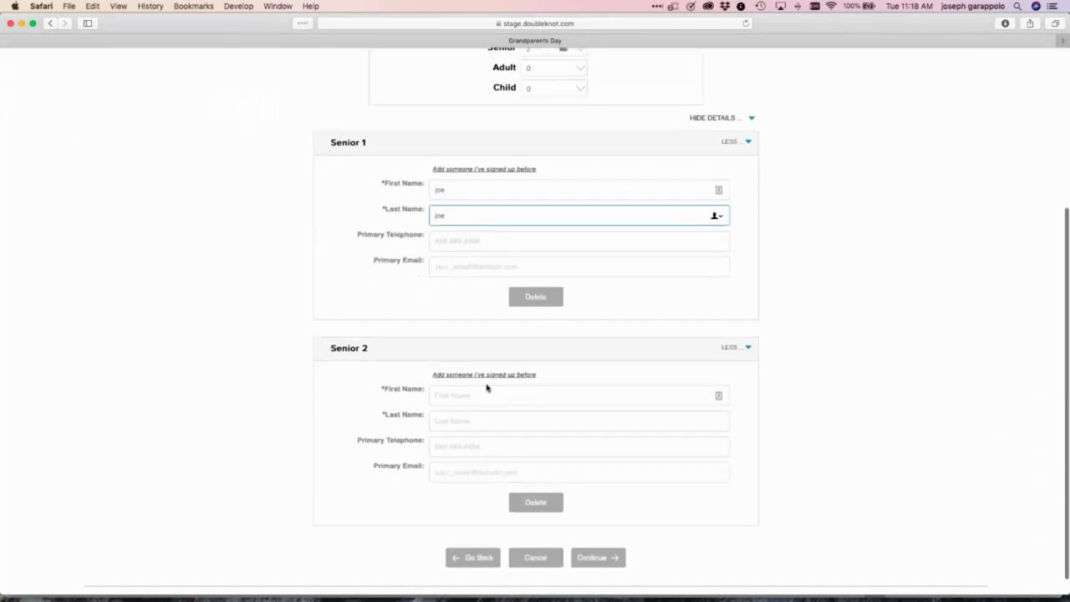
pyautogui.click(485, 394)
pyautogui.write('joe')
pyautogui.press('Tab')
pyautogui.write('sally')
pyautogui.click(599, 564)
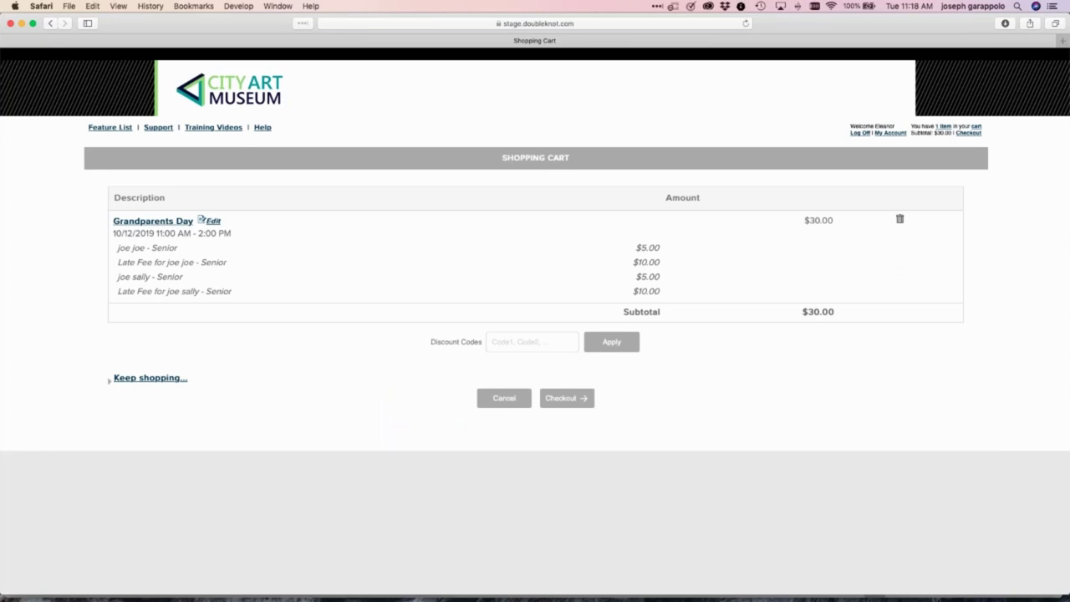
# Check out the $30.00 cart without e-mail confirmation and select the matching purchaser profile
pyautogui.click(577, 399)
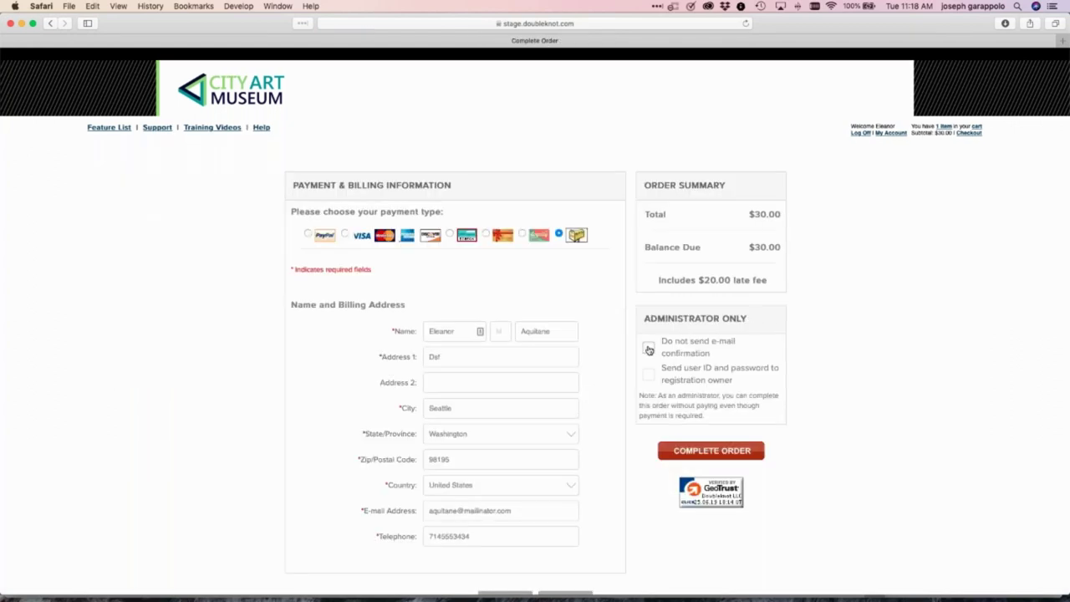
pyautogui.click(649, 349)
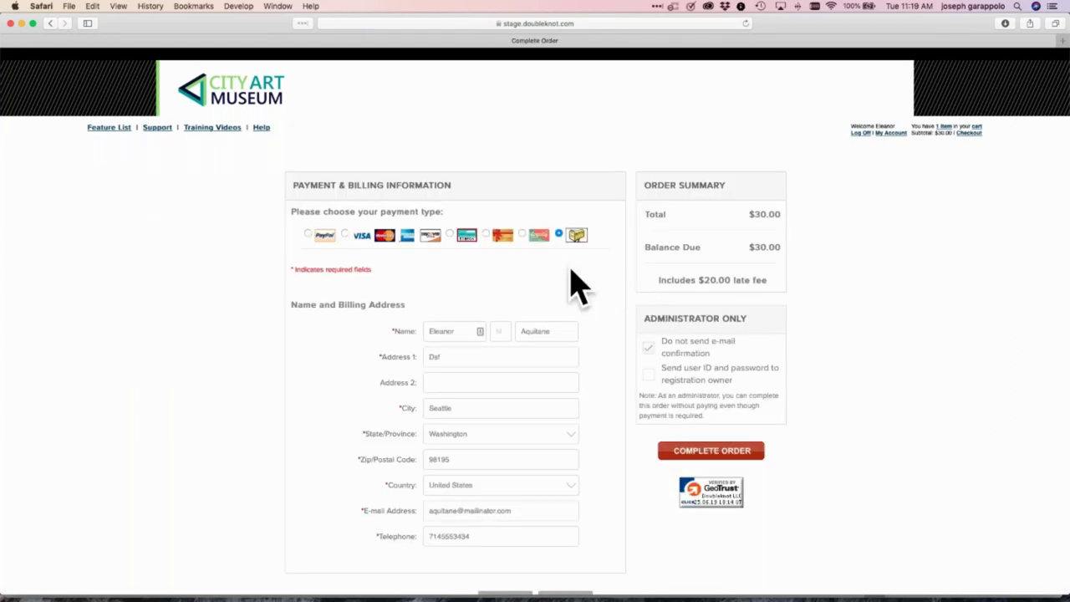
pyautogui.click(750, 450)
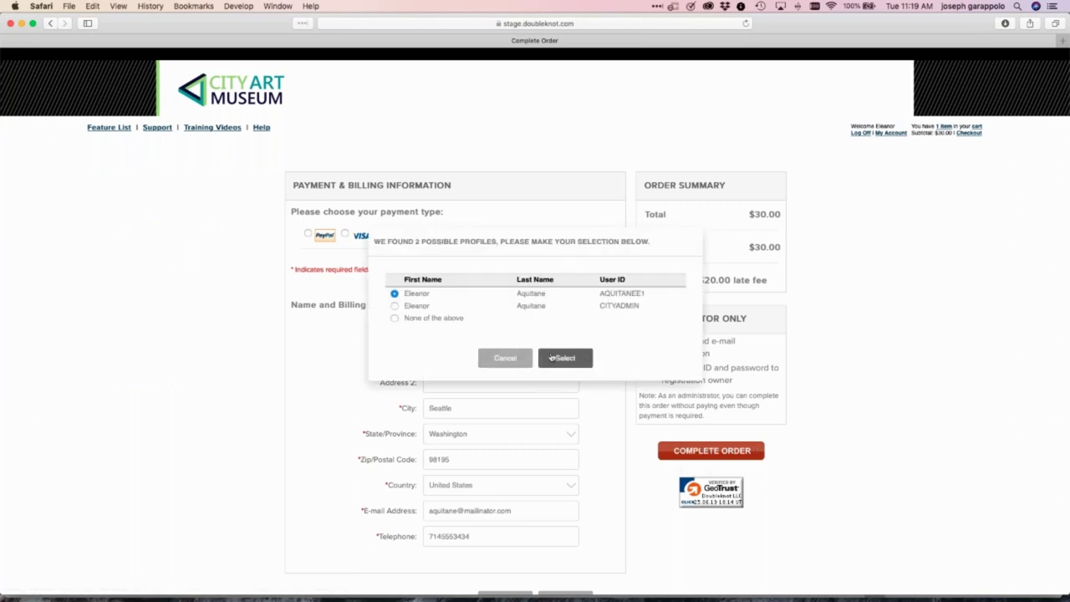
pyautogui.click(552, 358)
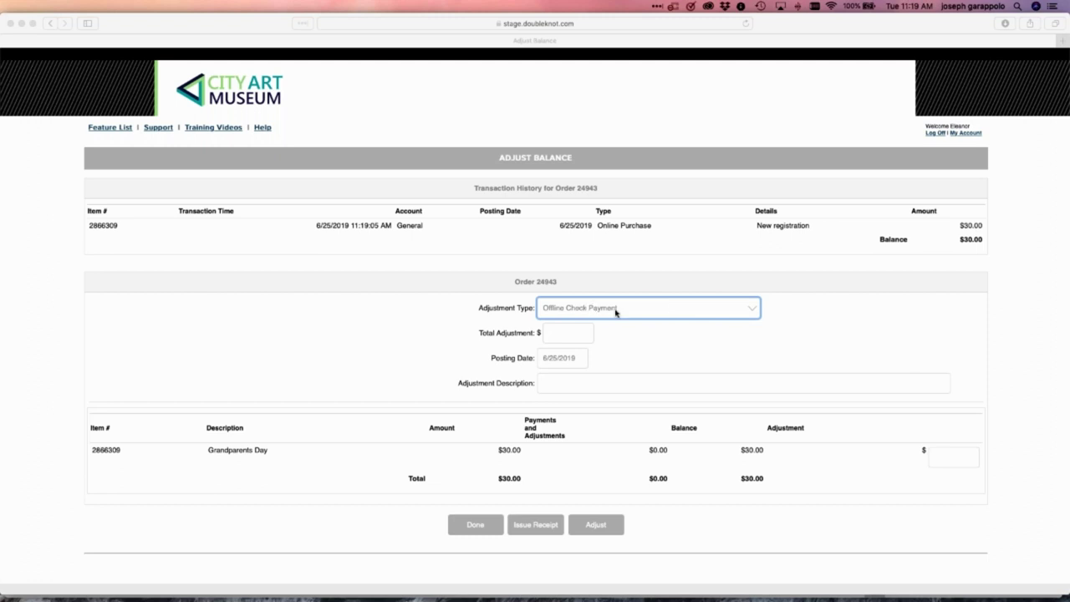
# Set the adjustment type to Grant and enter the grant account number
pyautogui.click(737, 308)
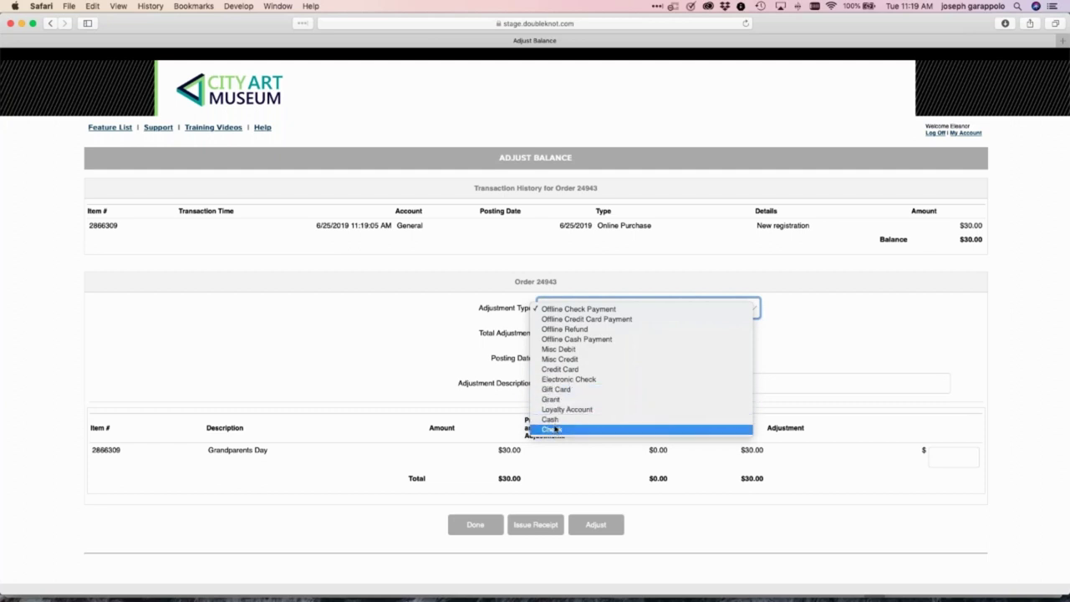
pyautogui.click(557, 400)
pyautogui.click(563, 330)
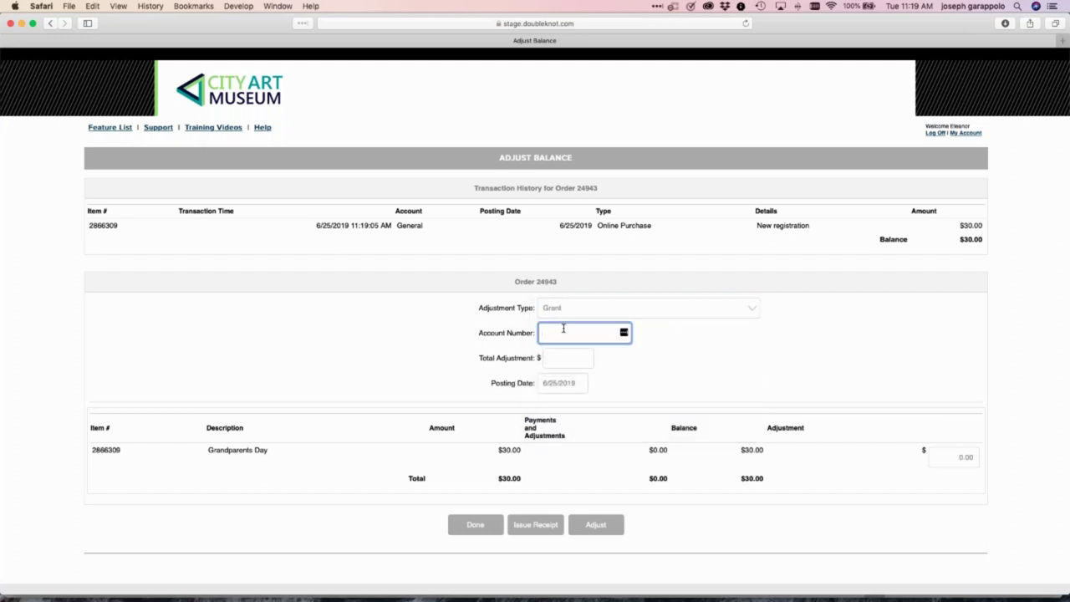
pyautogui.write('JoeGiftFu')
pyautogui.press('BackSpace')
pyautogui.write('und')
# Enter 15 as total and Grandparents Day item adjustment, then apply and confirm the adjustment
pyautogui.click(565, 357)
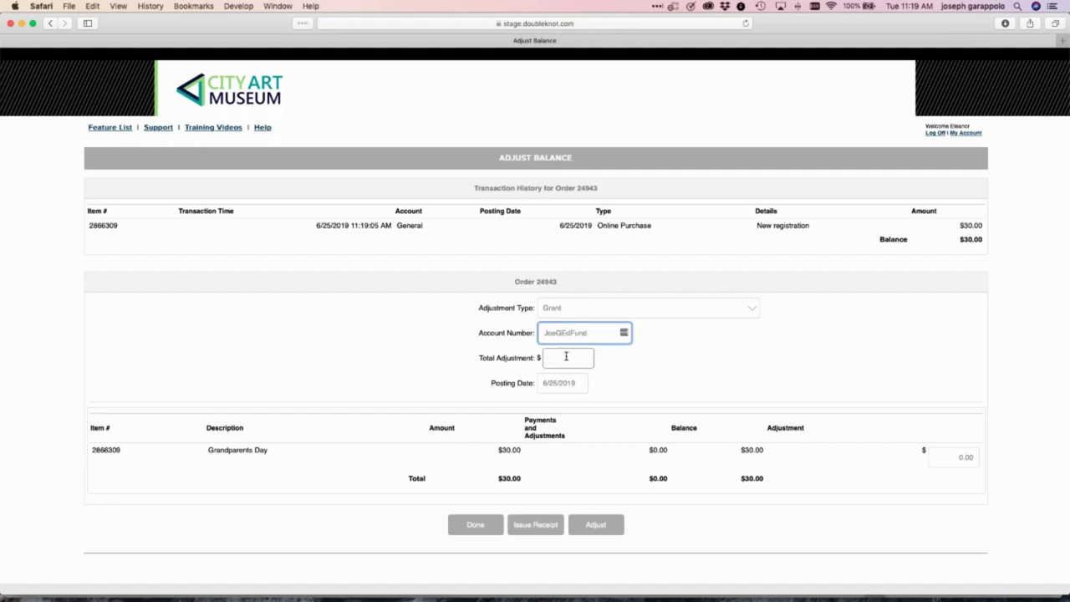
pyautogui.click(562, 354)
pyautogui.write('15')
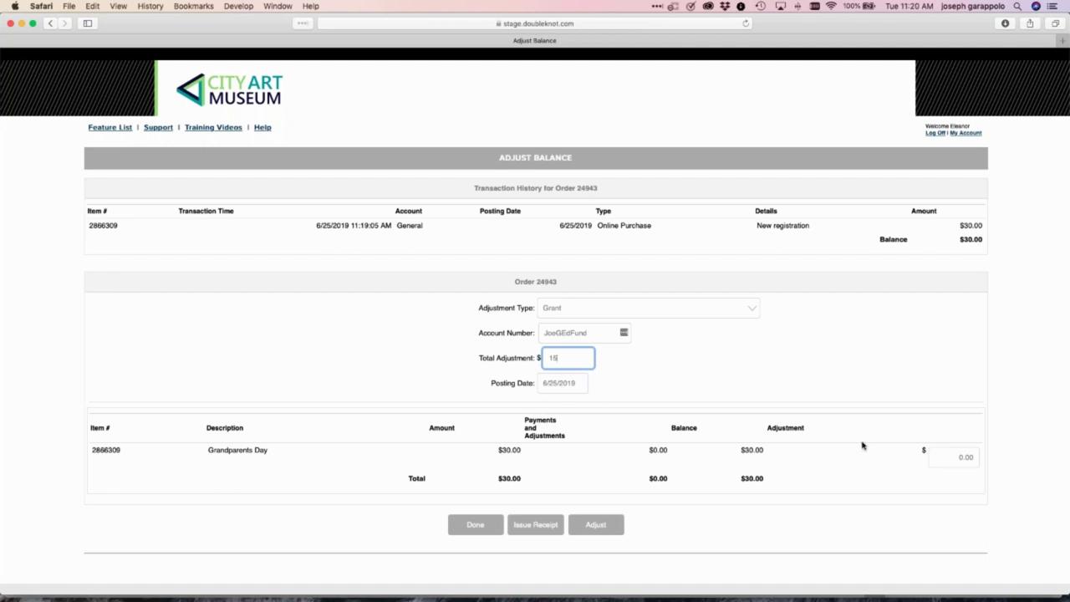
pyautogui.click(960, 457)
pyautogui.write('15')
pyautogui.click(877, 387)
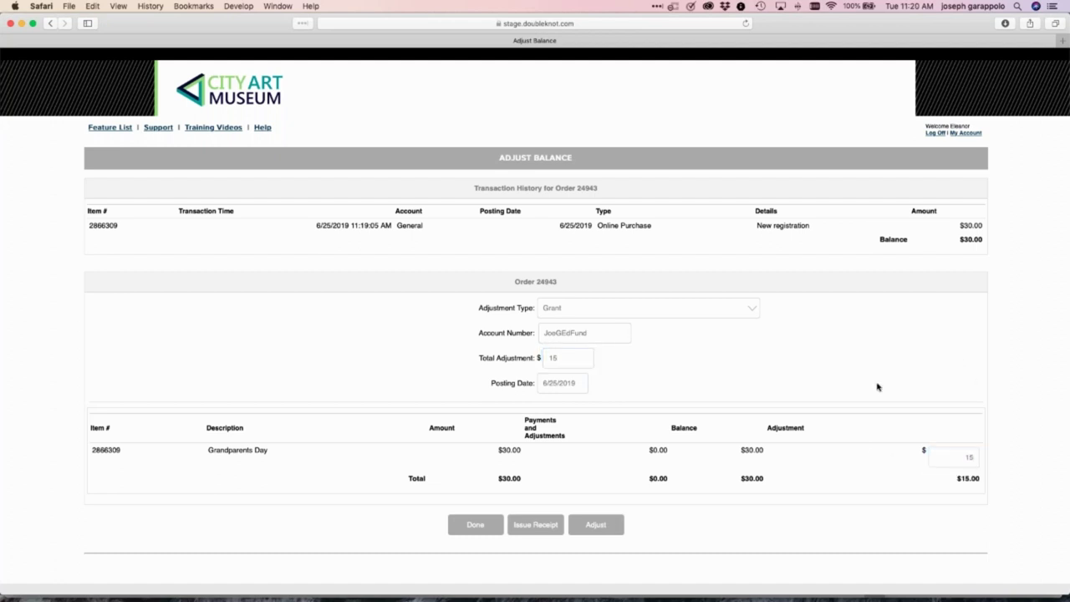
pyautogui.click(601, 529)
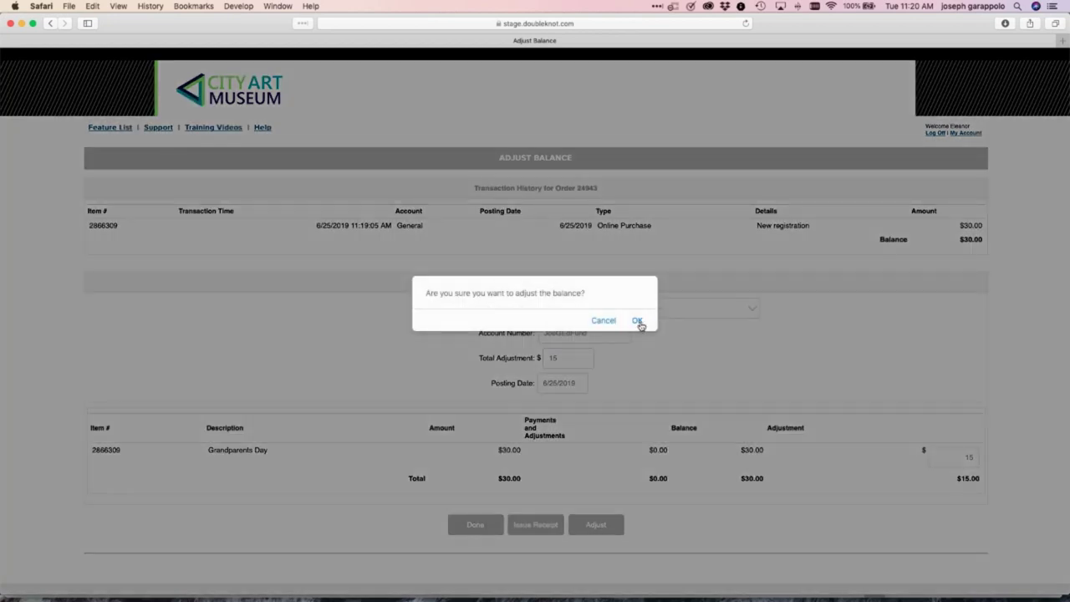
pyautogui.click(637, 321)
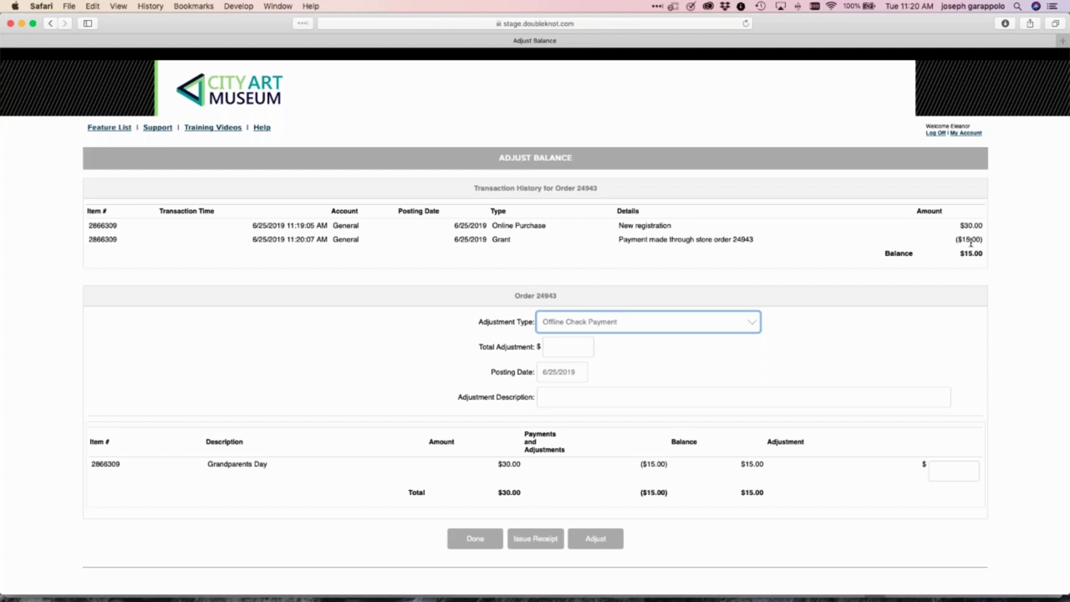
# Switch the adjustment type to Credit Card, then Cash, and finish back on Grandparents Day
pyautogui.click(603, 323)
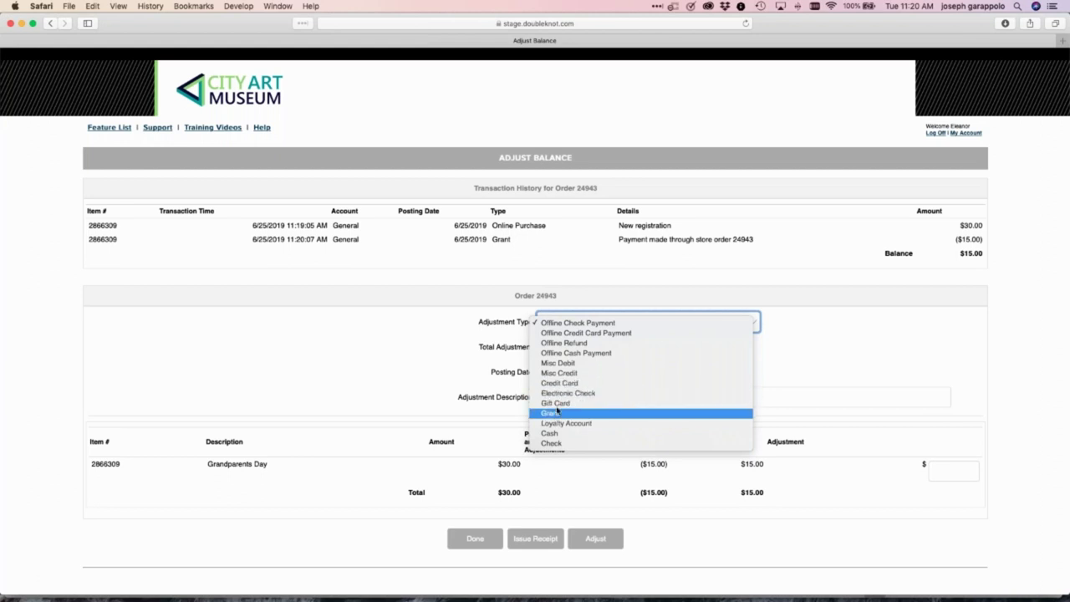
pyautogui.click(559, 383)
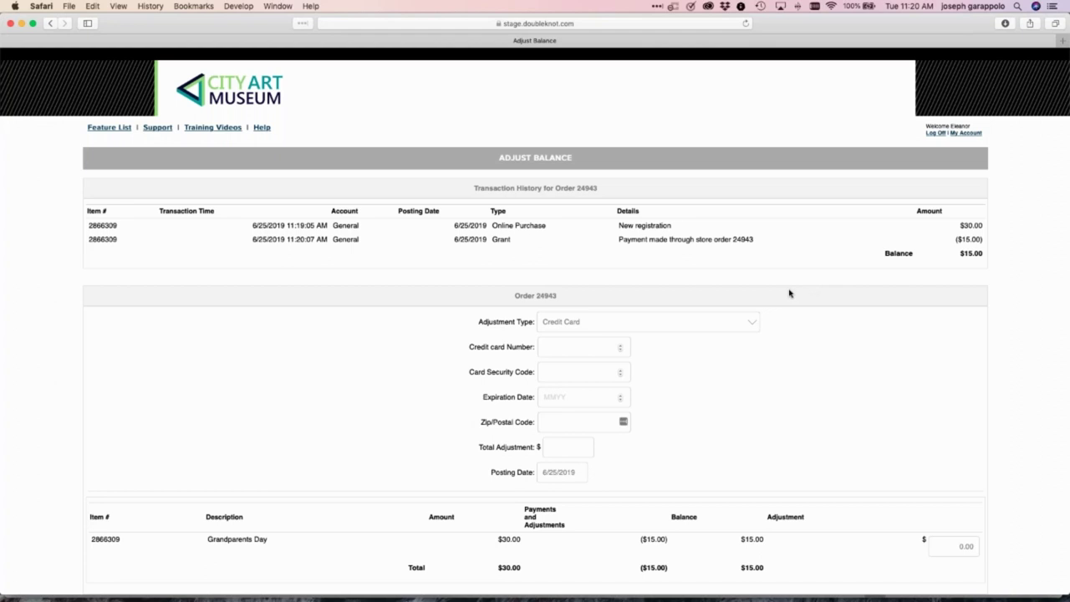
pyautogui.click(751, 324)
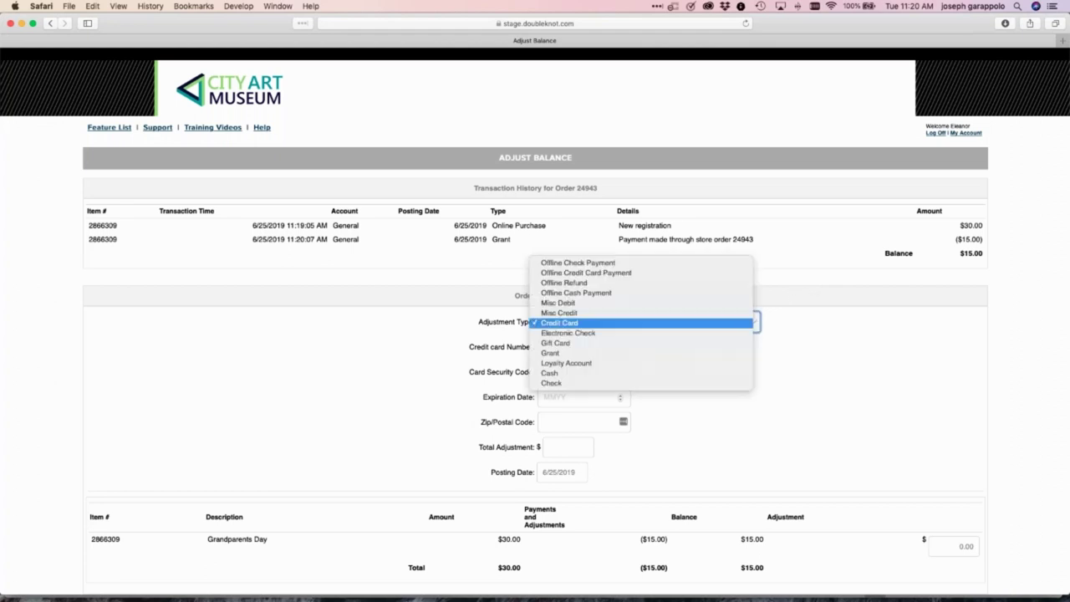
pyautogui.click(564, 327)
pyautogui.click(564, 323)
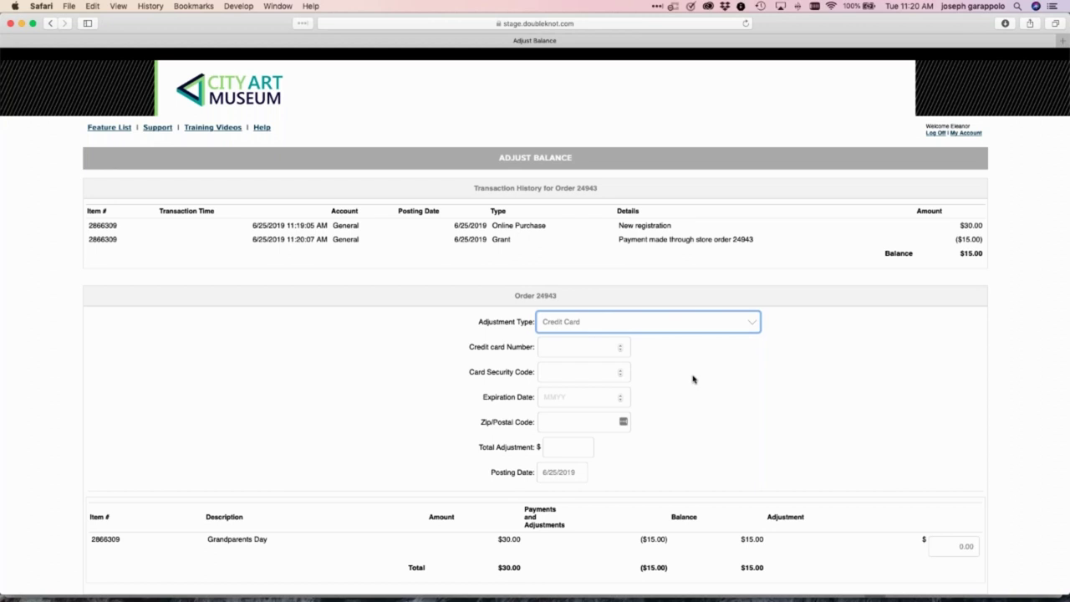
pyautogui.click(590, 324)
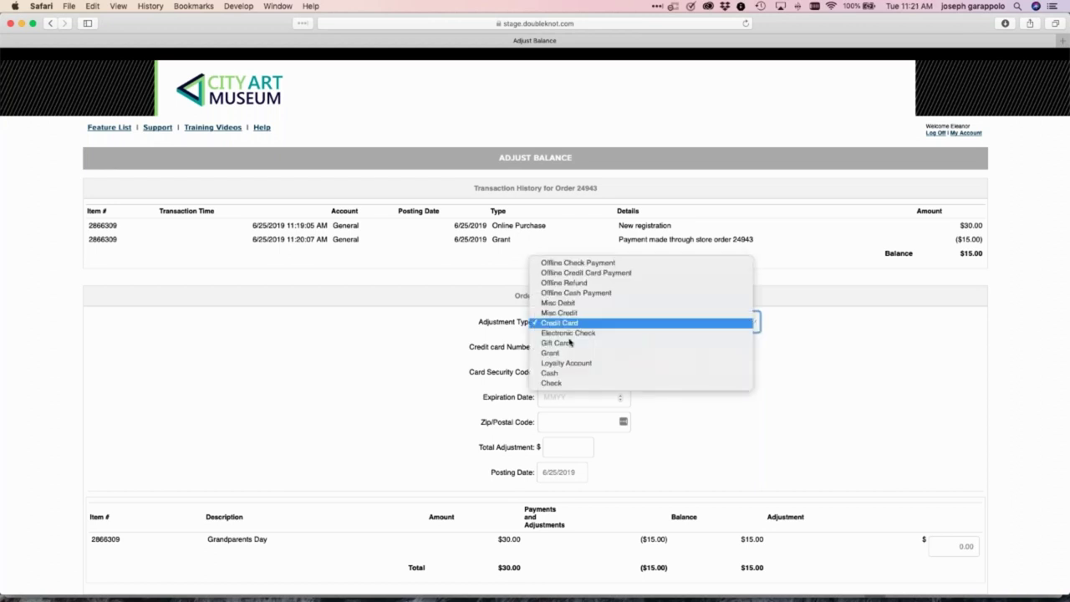
pyautogui.click(559, 374)
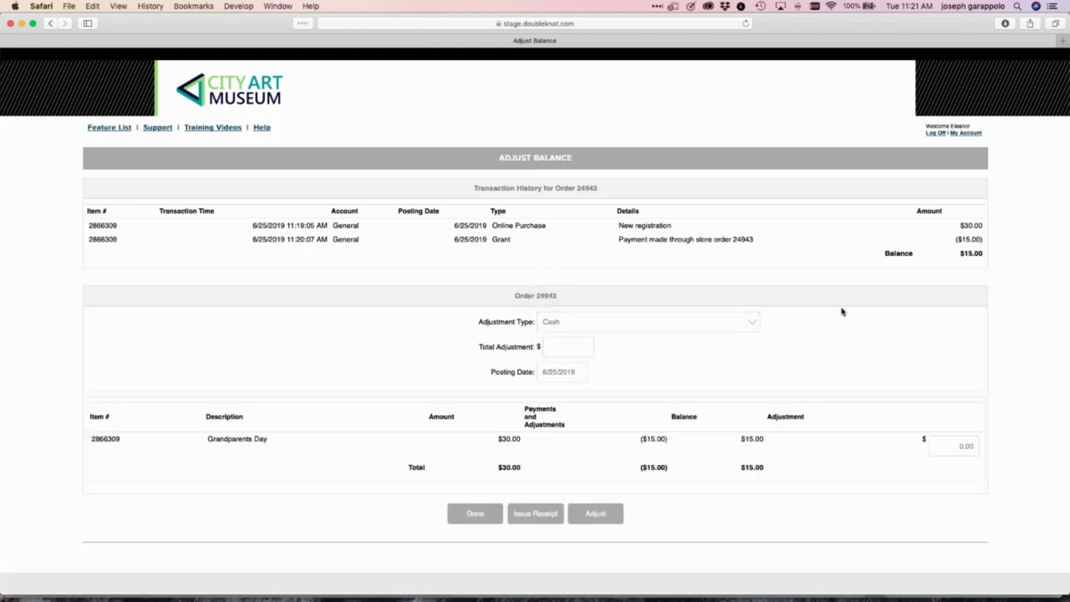
pyautogui.click(600, 324)
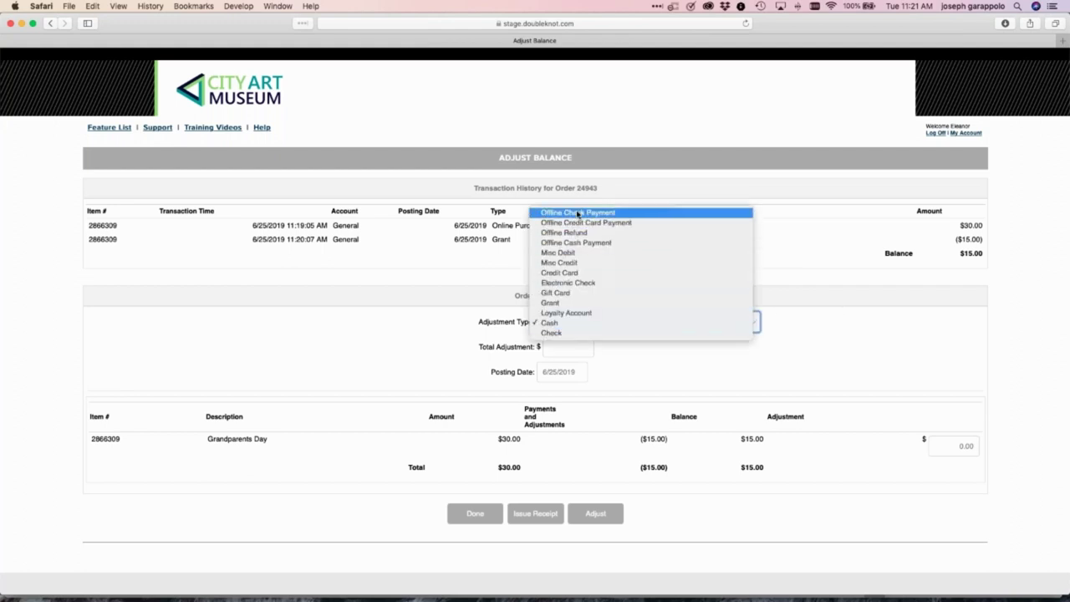
pyautogui.click(906, 346)
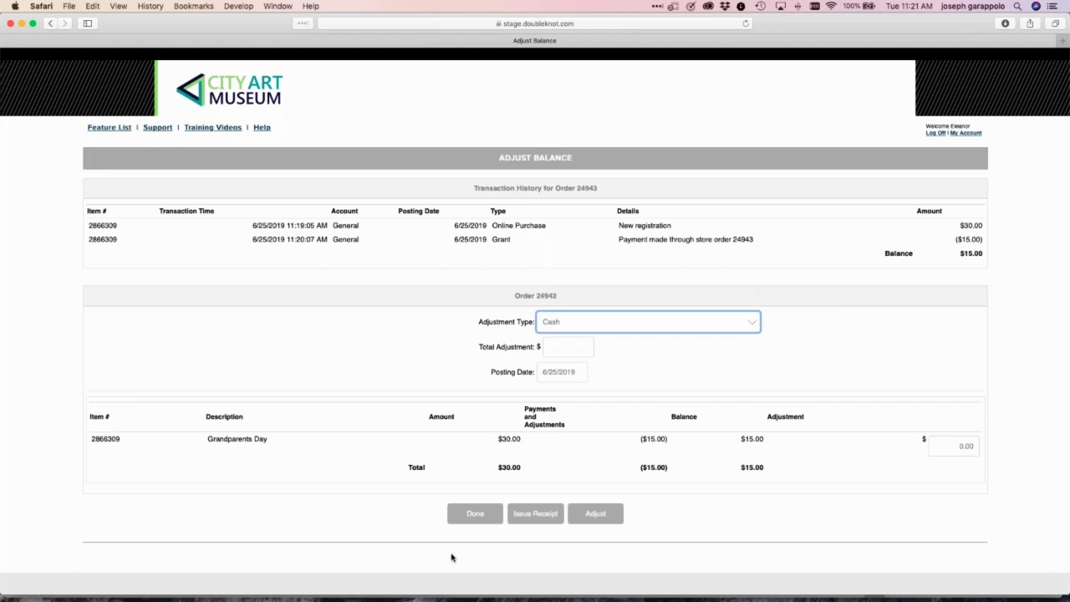
pyautogui.click(476, 514)
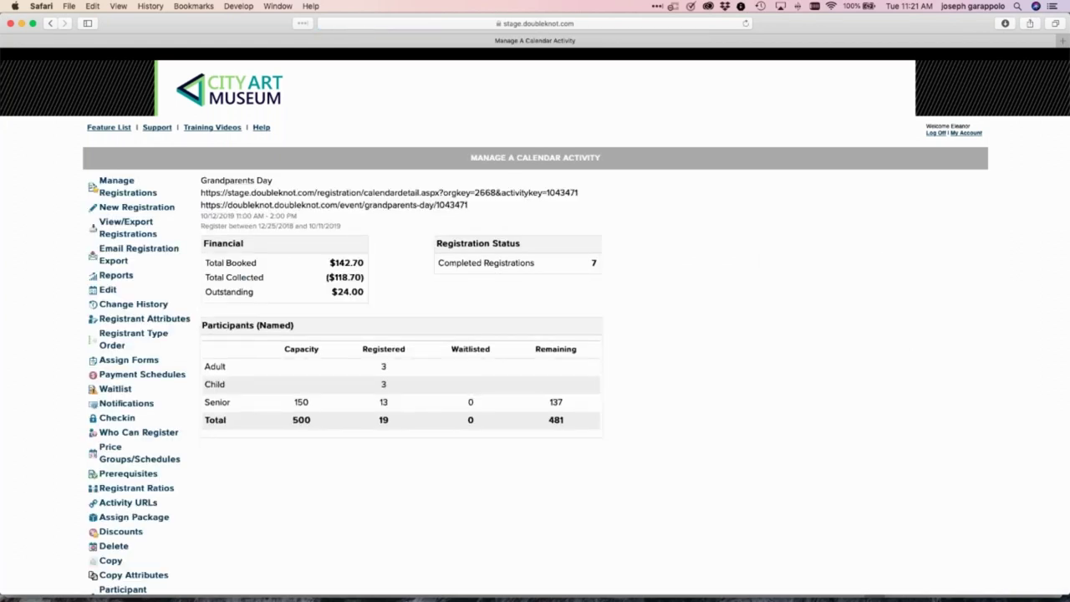
# Open the Accounts & Transactions view under the organization's gift card, loyalty and grant features
pyautogui.click(119, 130)
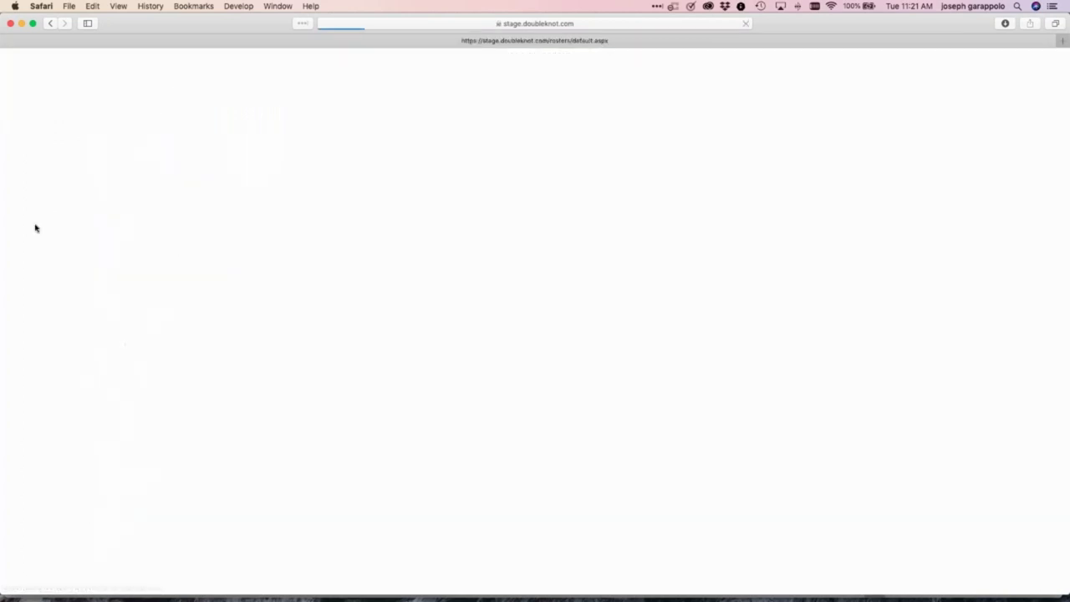
pyautogui.scroll(-3, 36, 226)
pyautogui.click(167, 346)
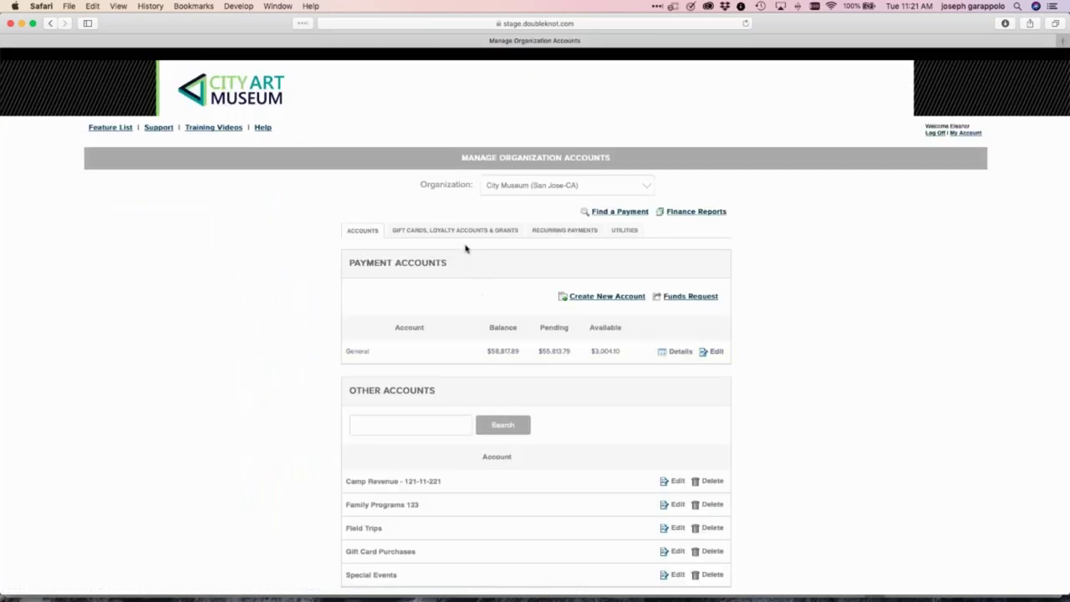
pyautogui.click(467, 229)
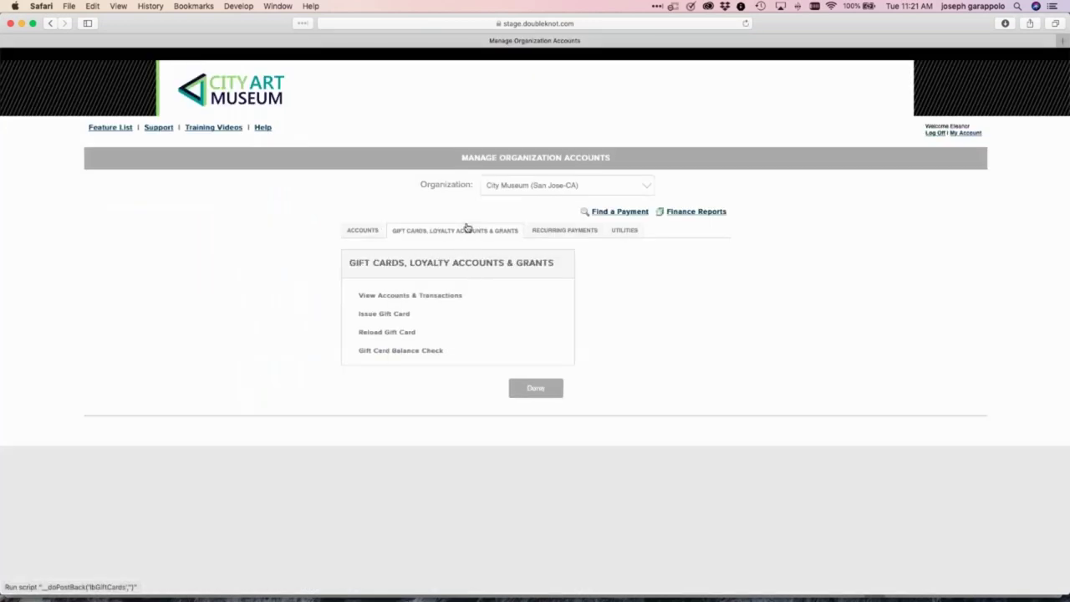
pyautogui.click(407, 298)
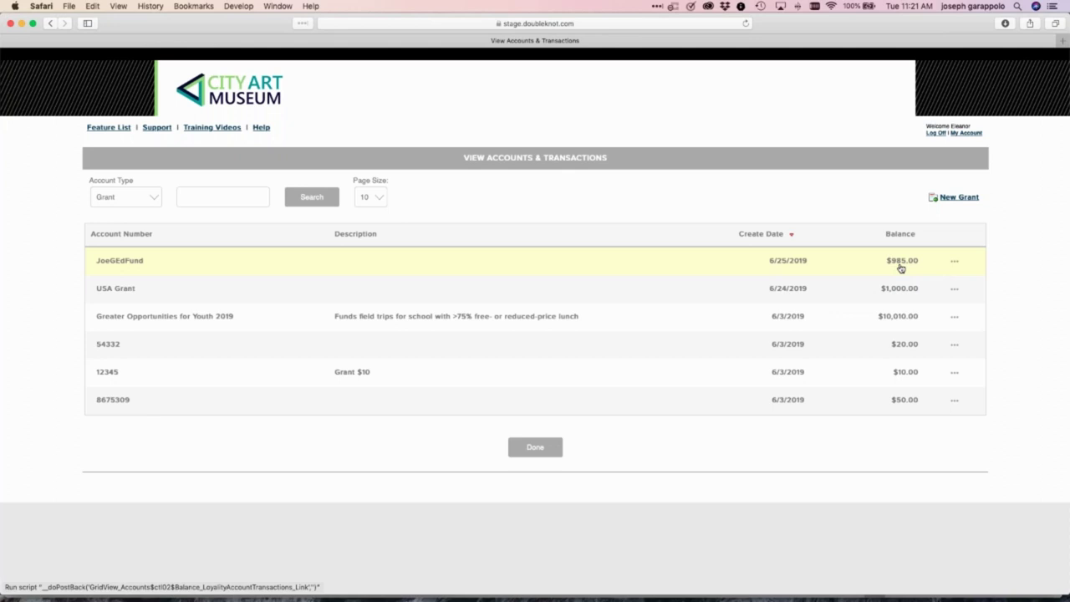
pyautogui.click(311, 196)
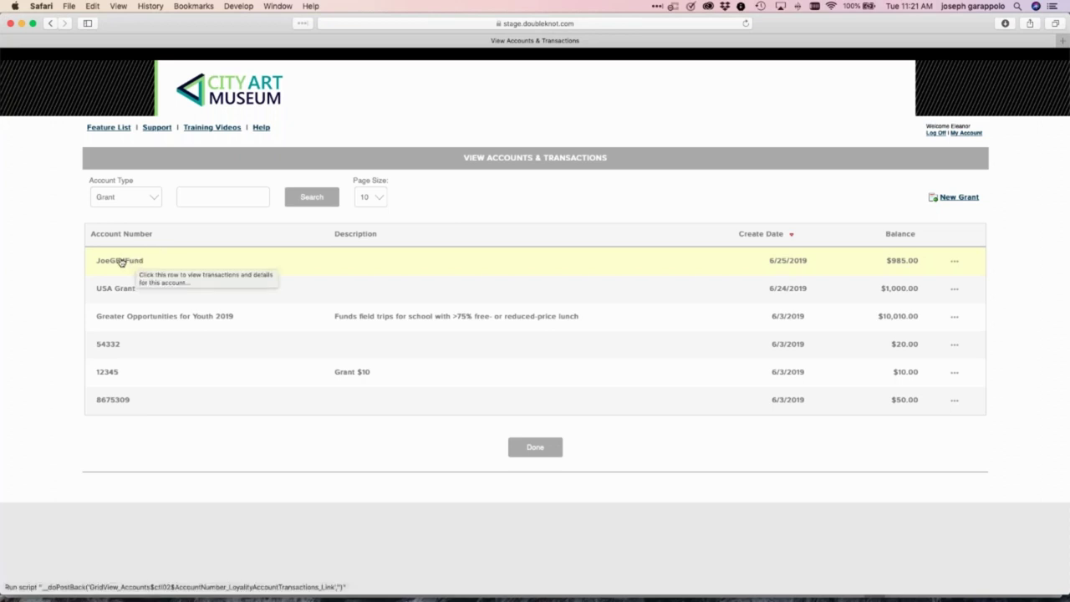
# Filter the account type to Gift Card, review the list, and start a new gift card
pyautogui.click(116, 198)
pyautogui.click(114, 187)
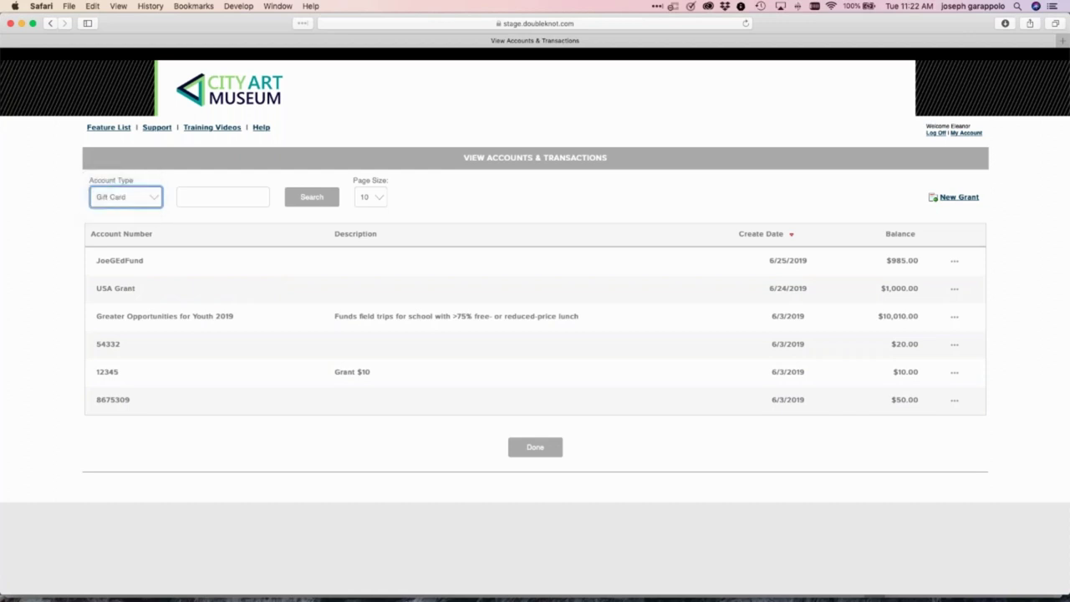
pyautogui.scroll(-5, 535, 370)
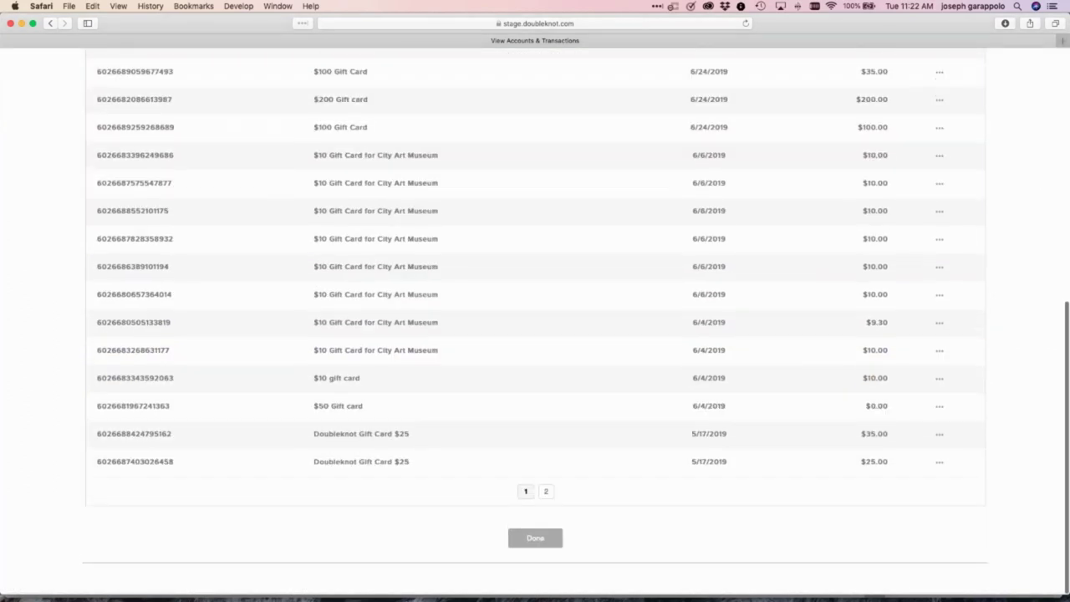
pyautogui.scroll(10, 536, 502)
pyautogui.scroll(1, 925, 242)
pyautogui.click(954, 177)
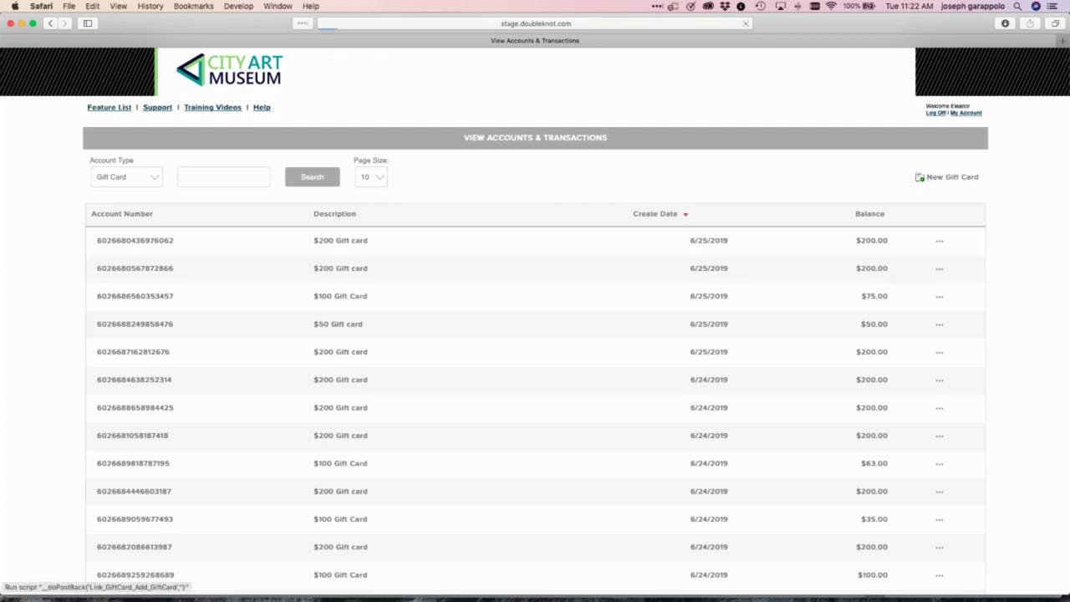
# Issue a $1,000 gift card under a new account number and return to the gift card list
pyautogui.click(343, 187)
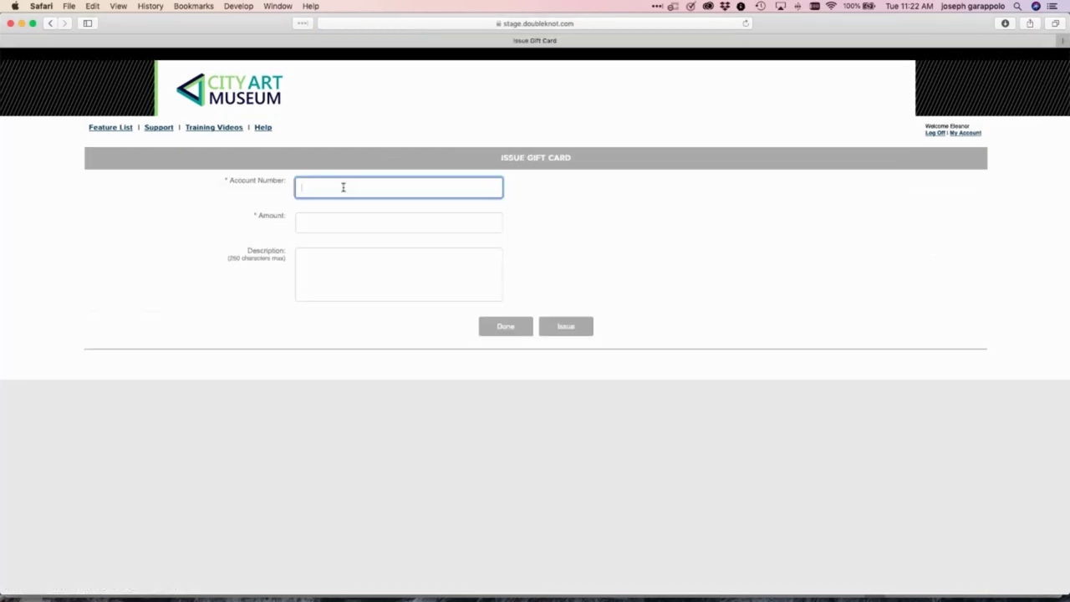
pyautogui.write('JoeGGift')
pyautogui.click(332, 220)
pyautogui.write('1000')
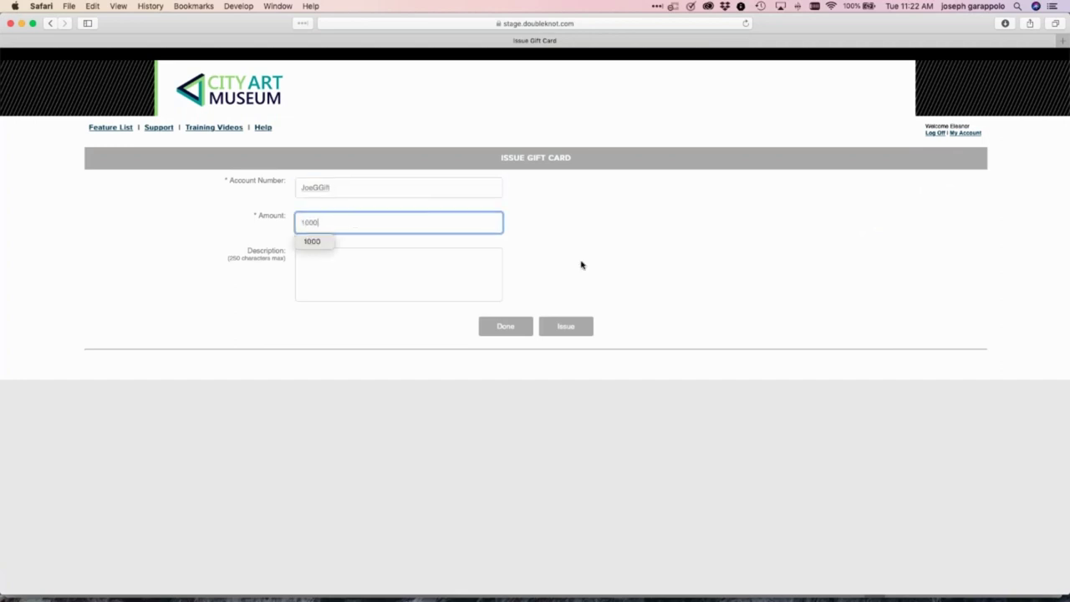
pyautogui.click(583, 266)
pyautogui.click(562, 328)
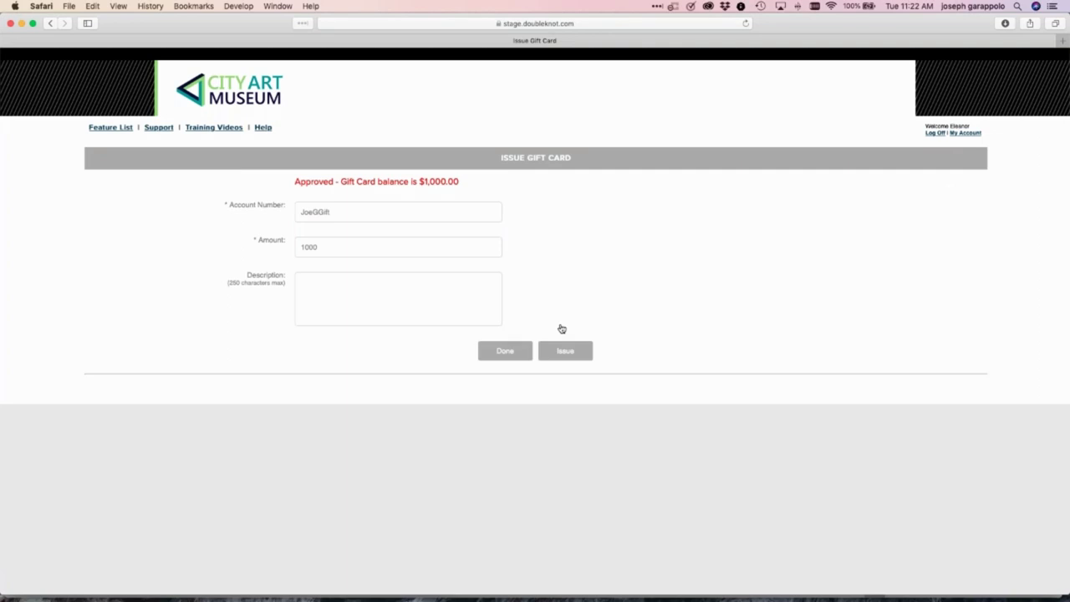
pyautogui.click(505, 351)
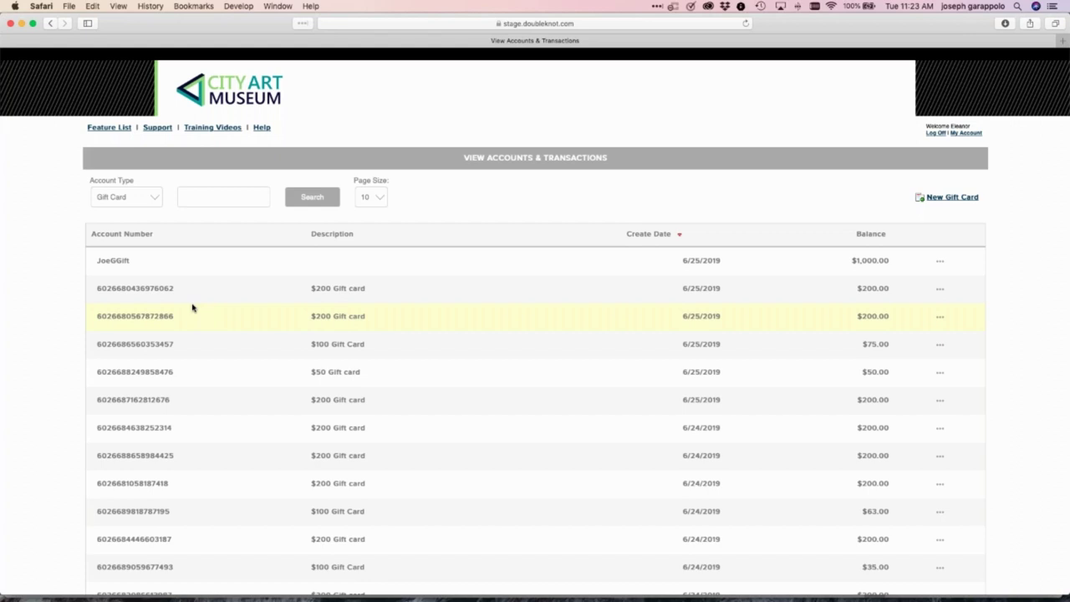
pyautogui.click(939, 293)
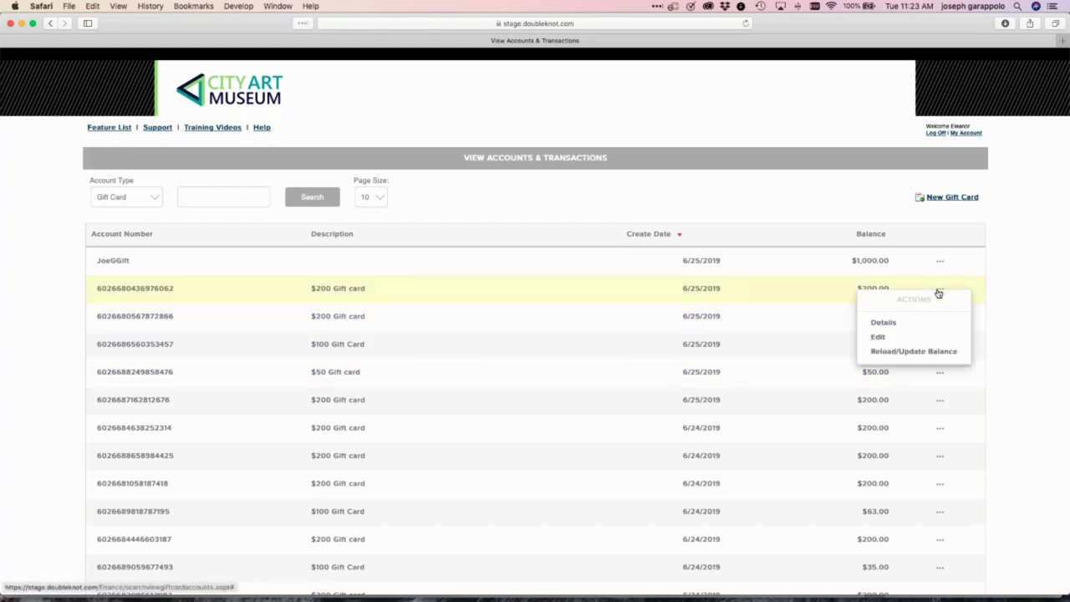
pyautogui.click(914, 351)
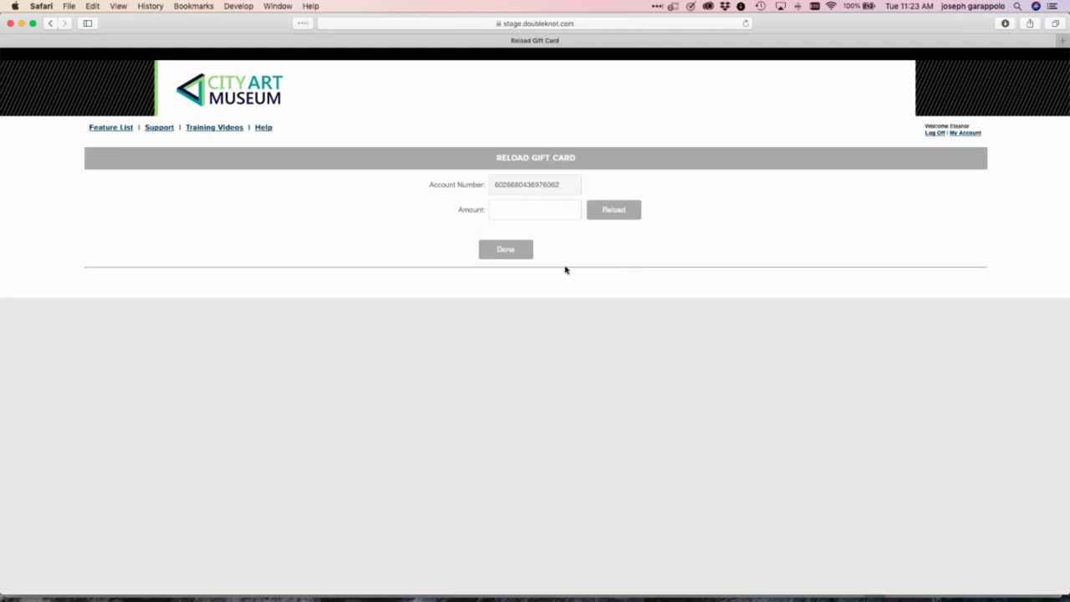
pyautogui.click(509, 254)
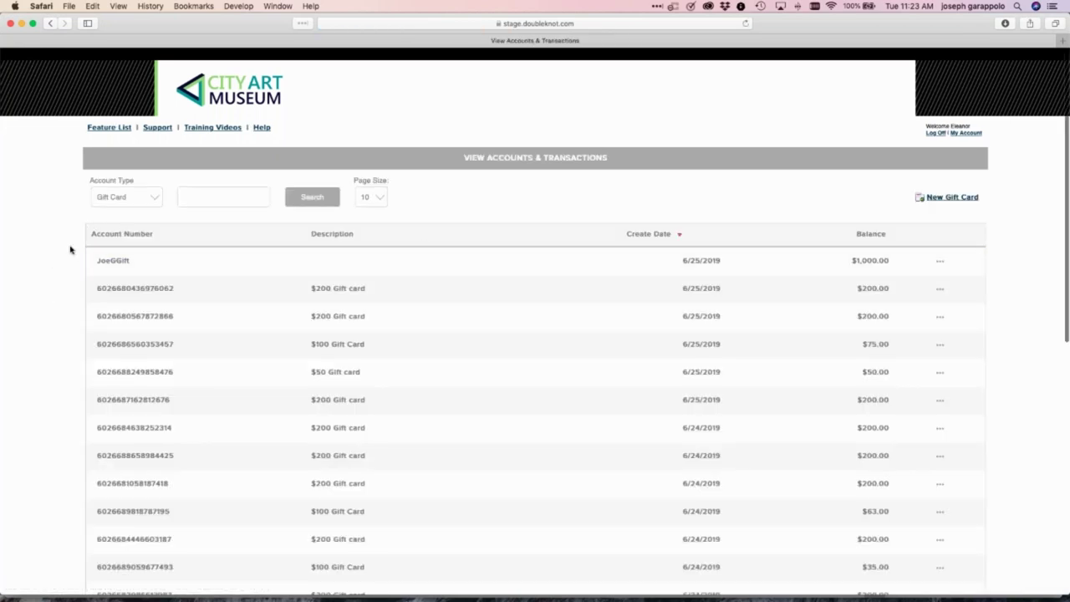
# Go through the Feature List to Store Management's Manage Suppliers list
pyautogui.click(104, 129)
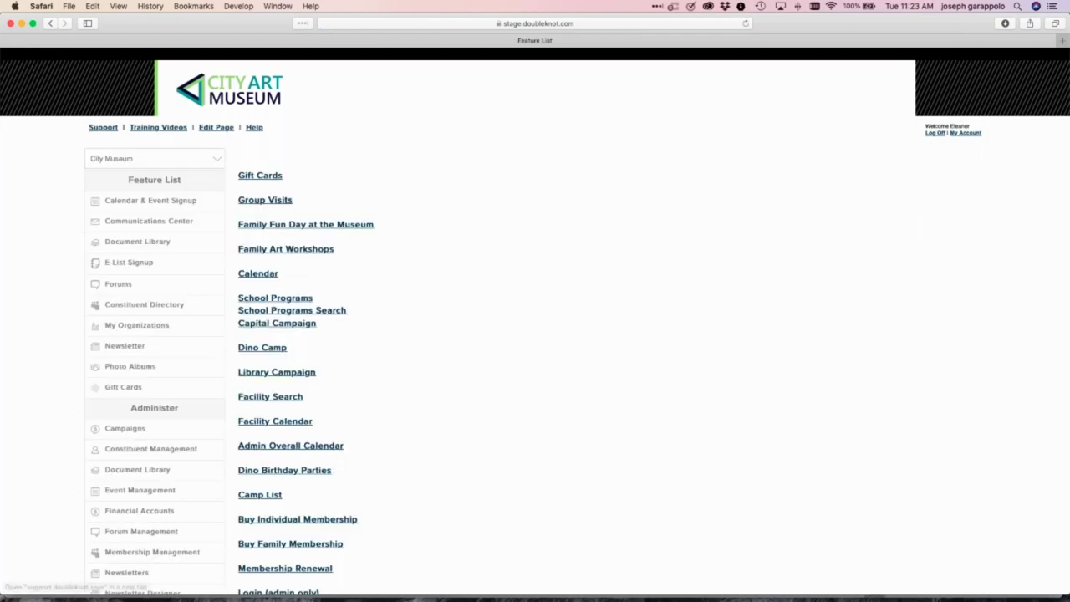
pyautogui.scroll(-10, 56, 376)
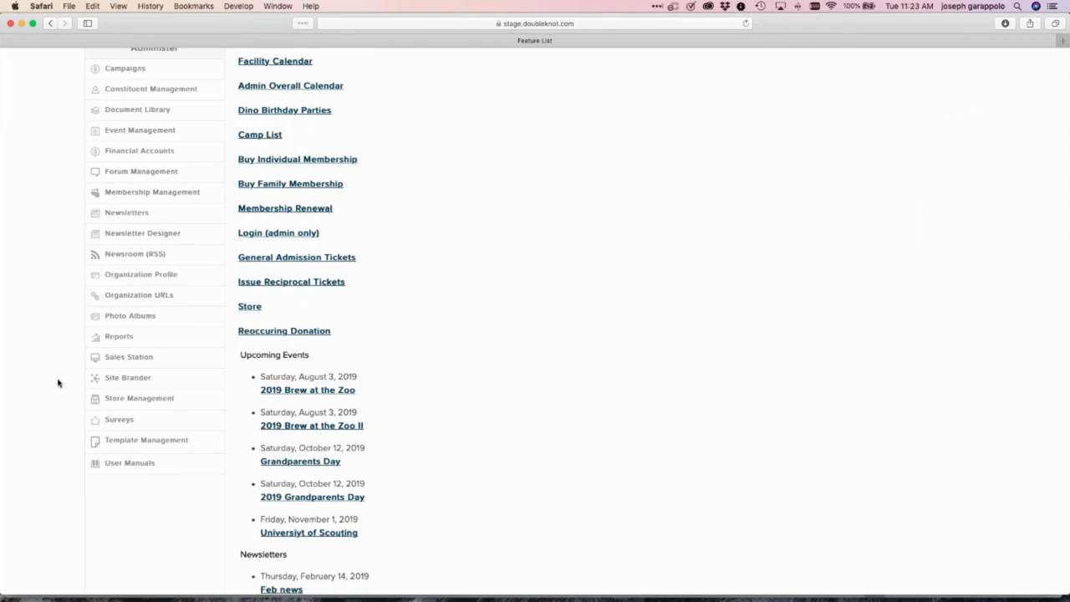
pyautogui.click(148, 401)
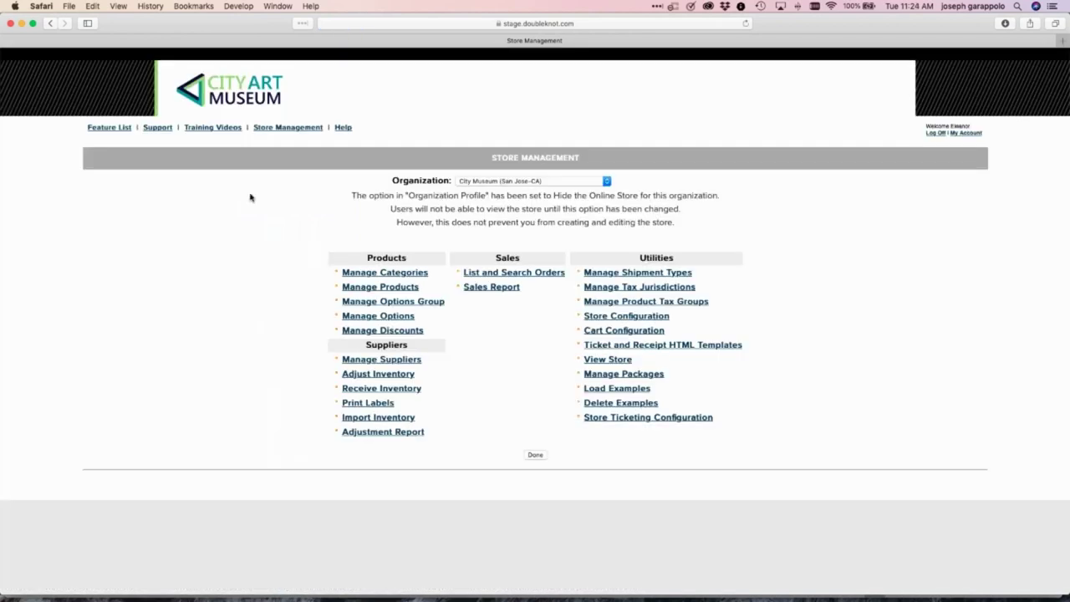
pyautogui.click(412, 360)
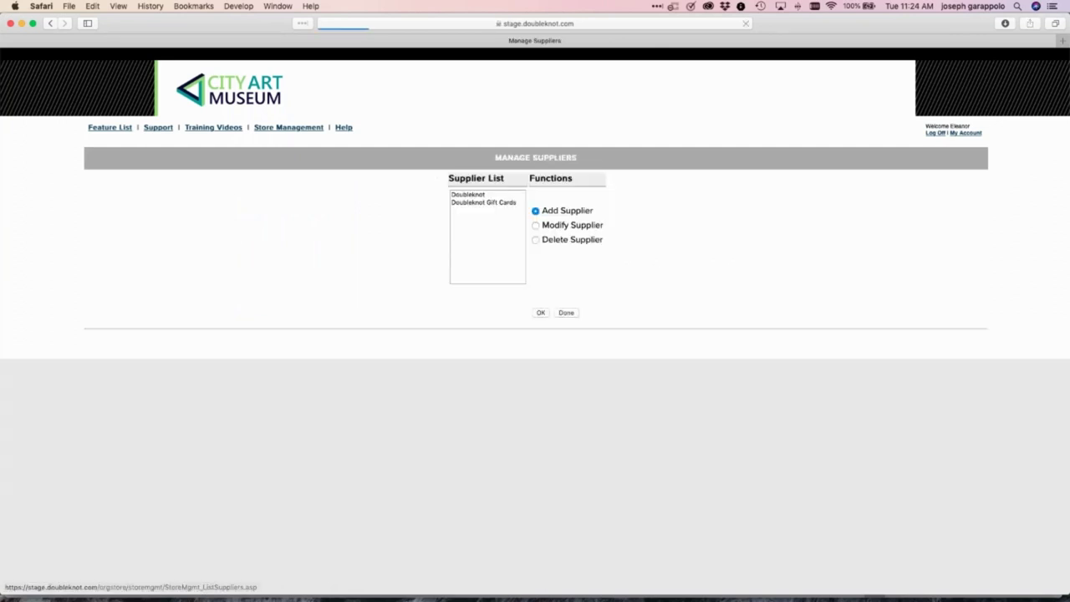
# View the Doubleknot Gift Cards supplier details, cancel without changes, and return to Store Management
pyautogui.click(493, 203)
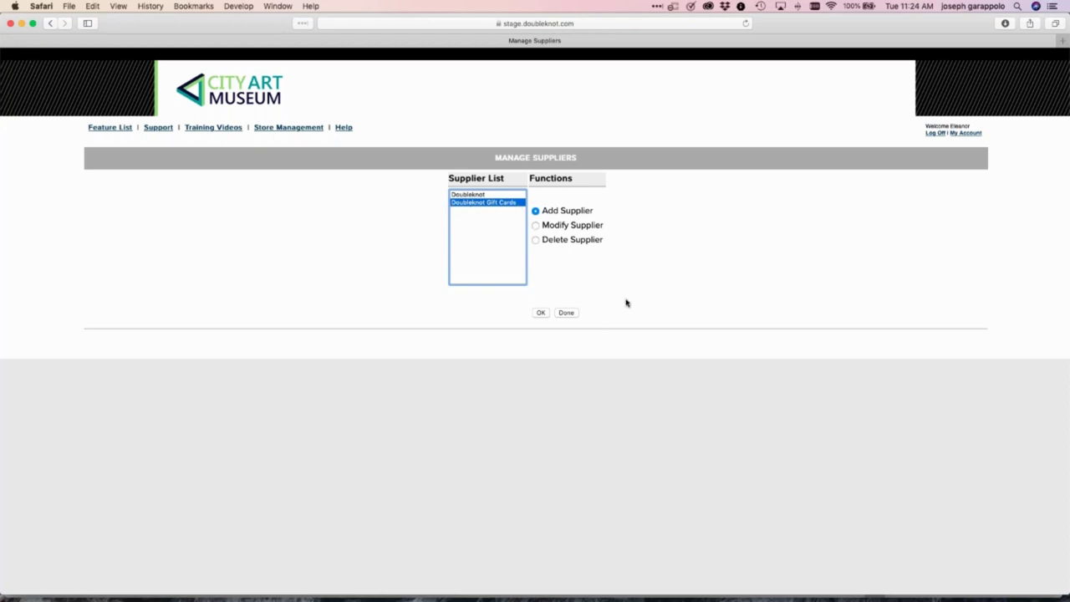
pyautogui.click(535, 226)
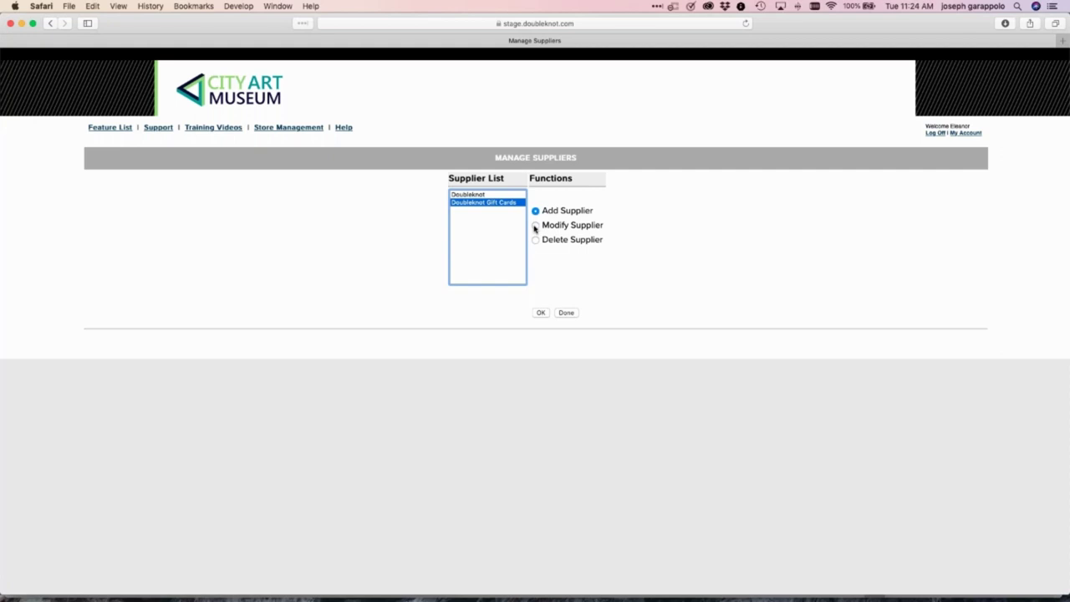
pyautogui.click(540, 313)
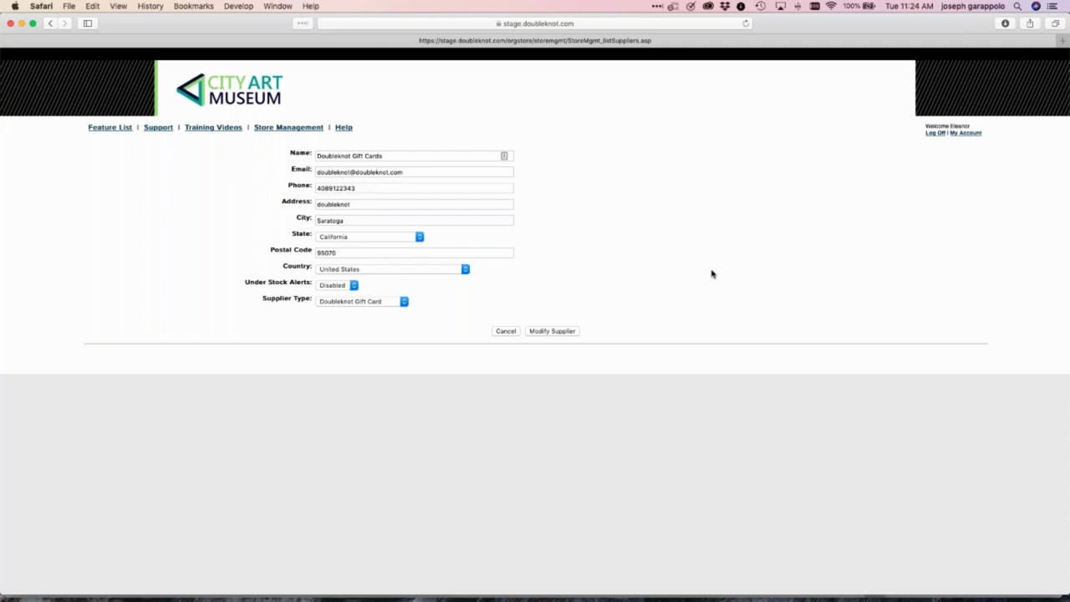
pyautogui.click(506, 331)
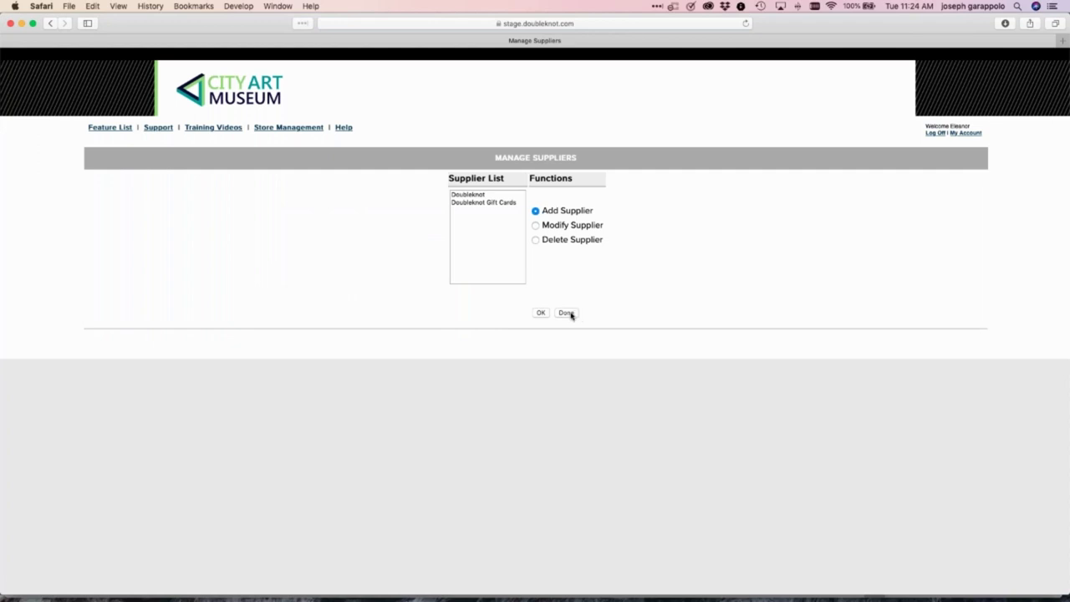
pyautogui.click(568, 313)
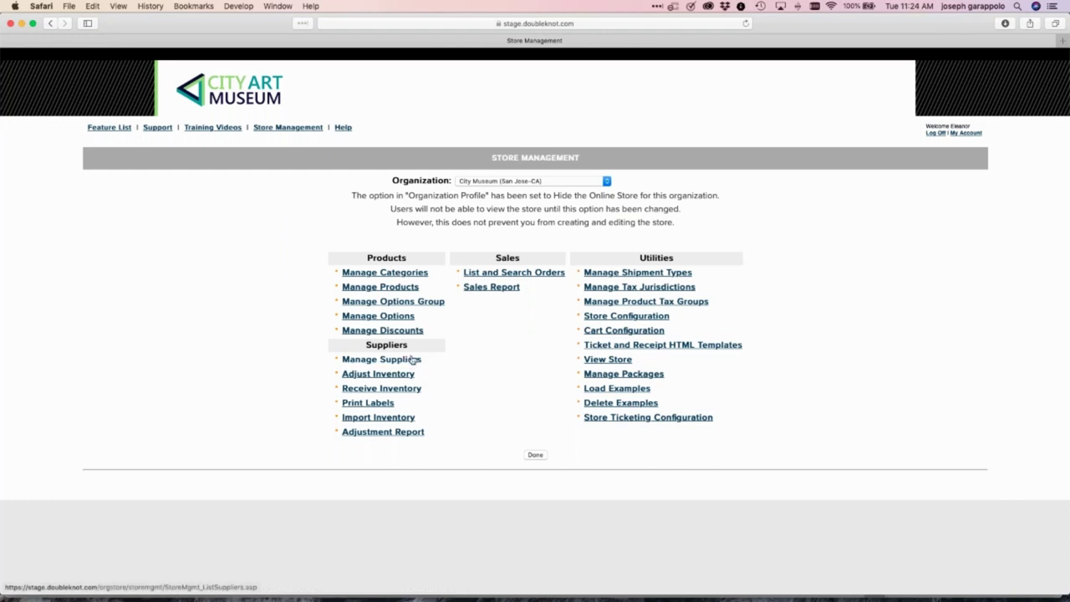
# Check the product categories, then list store products filtered to the Gift Card category
pyautogui.click(406, 274)
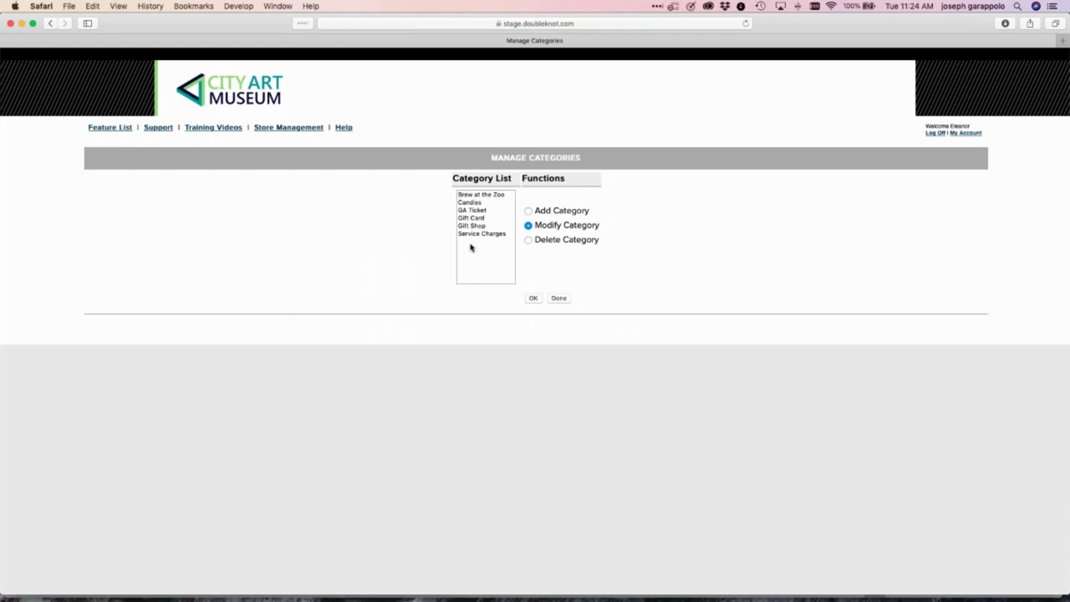
pyautogui.click(474, 225)
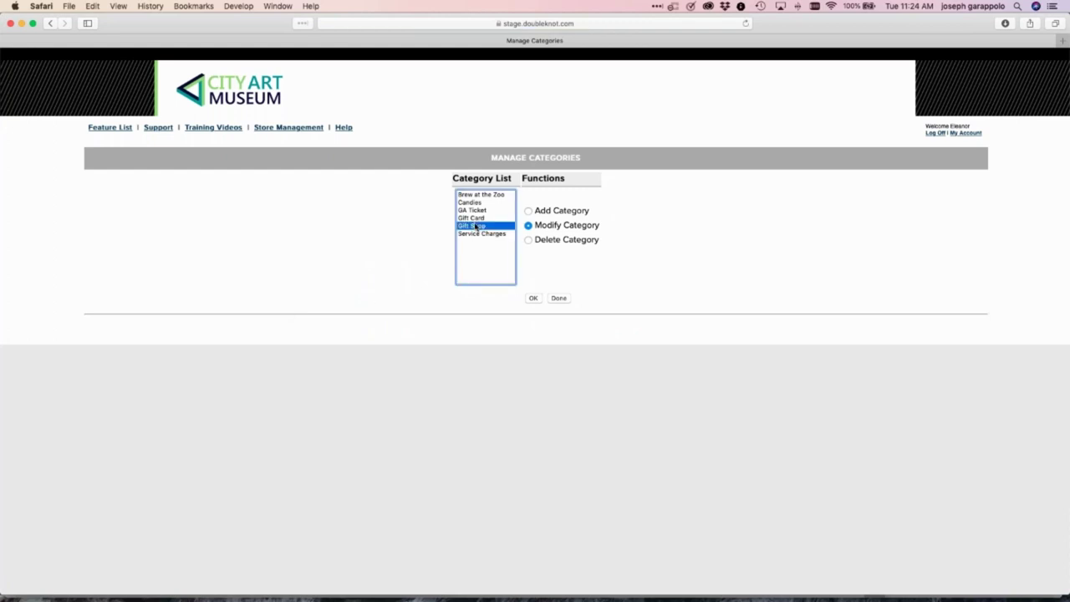
pyautogui.click(560, 297)
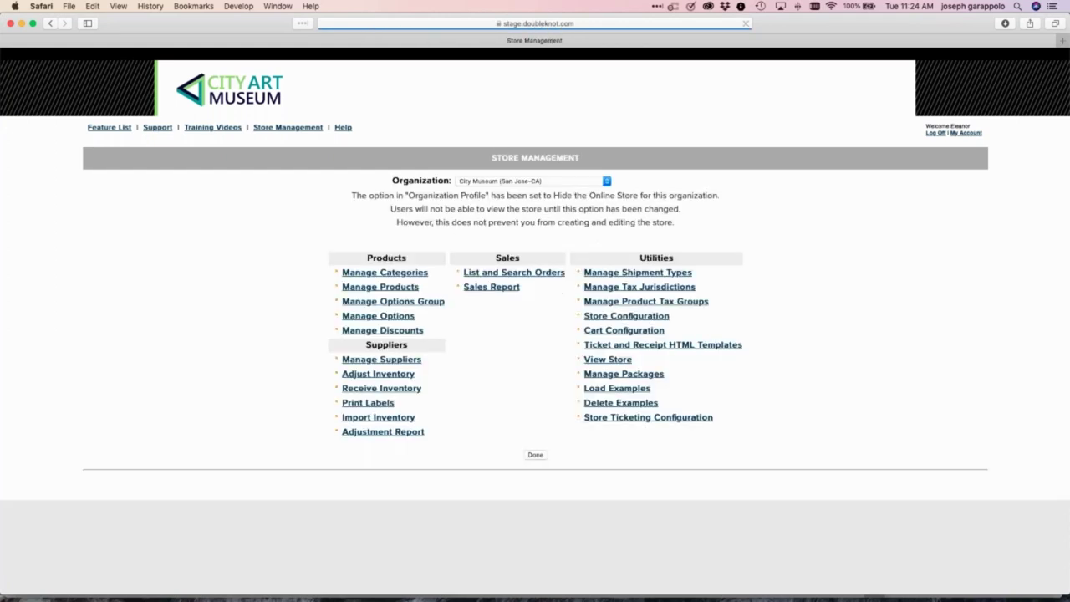
pyautogui.click(402, 288)
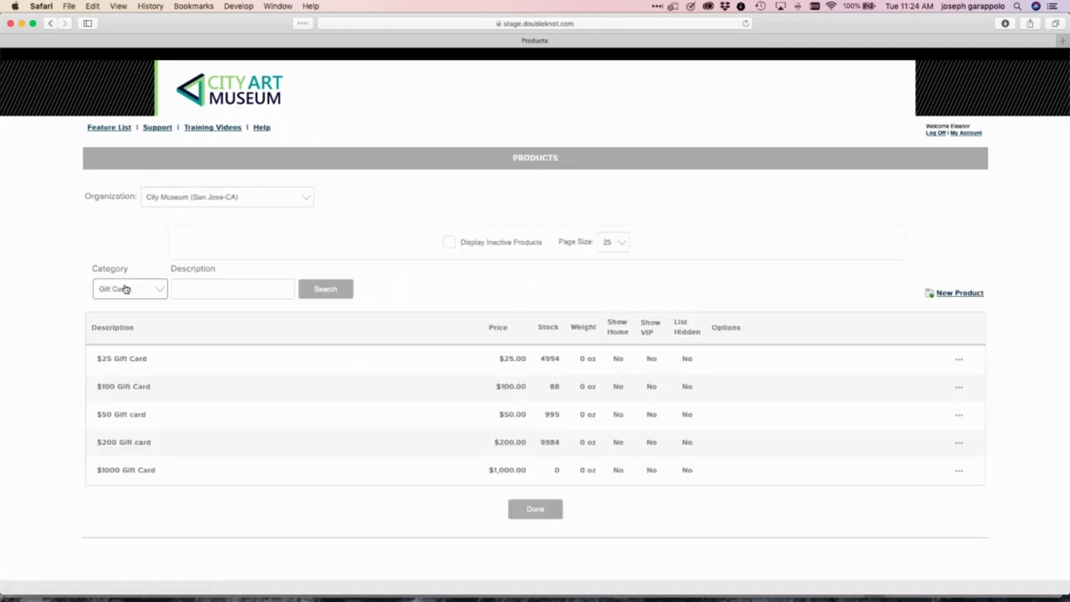
pyautogui.click(125, 290)
pyautogui.click(126, 291)
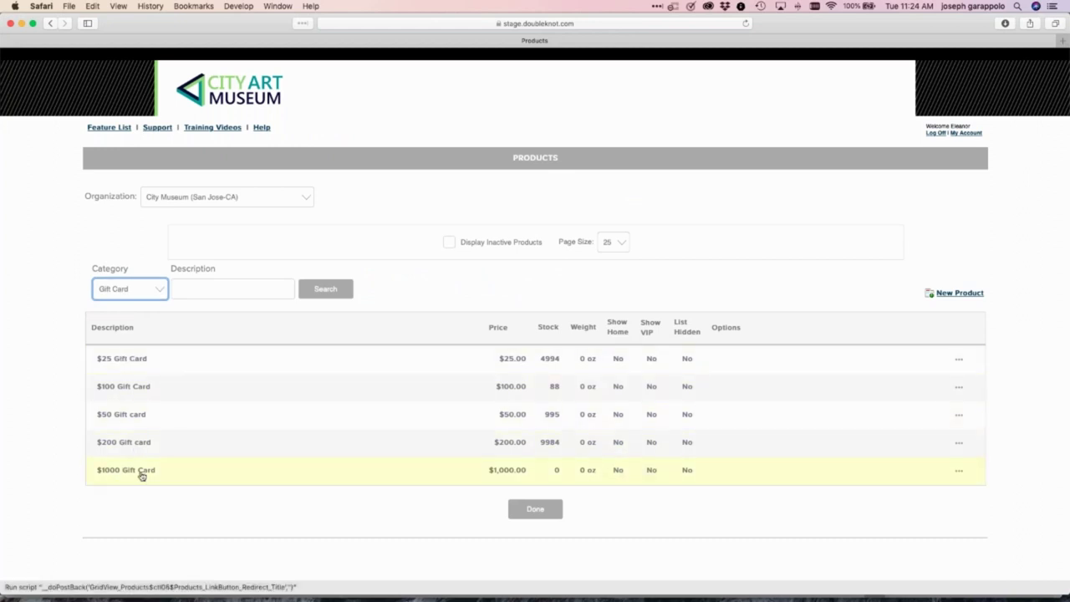
# Add a new product described as '$9999 Gift Card', copying that description into the product details
pyautogui.click(962, 296)
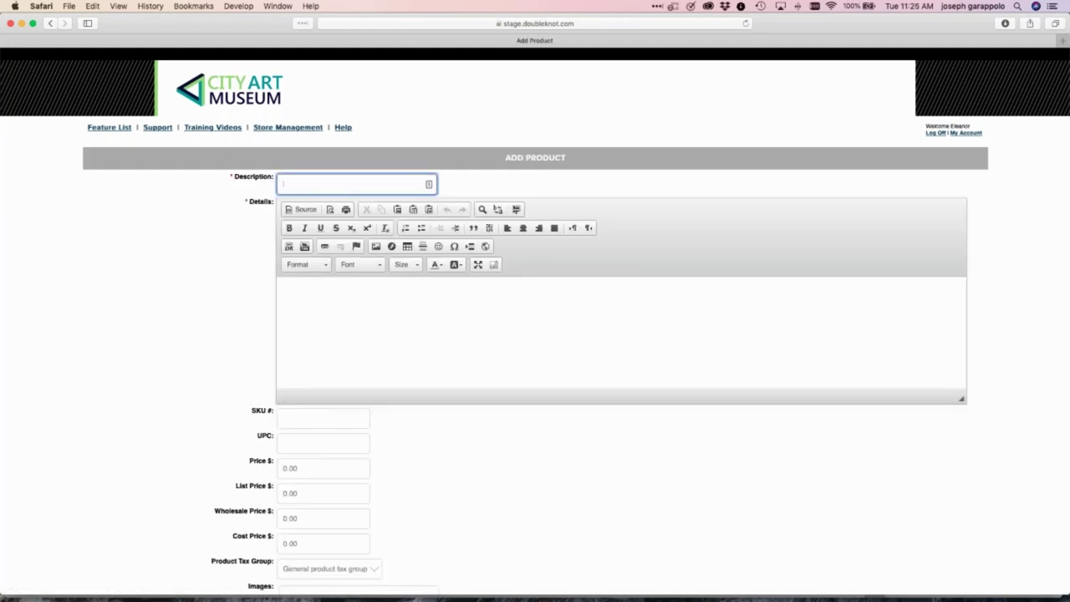
pyautogui.press('BackSpace')
pyautogui.write('Gift Card')
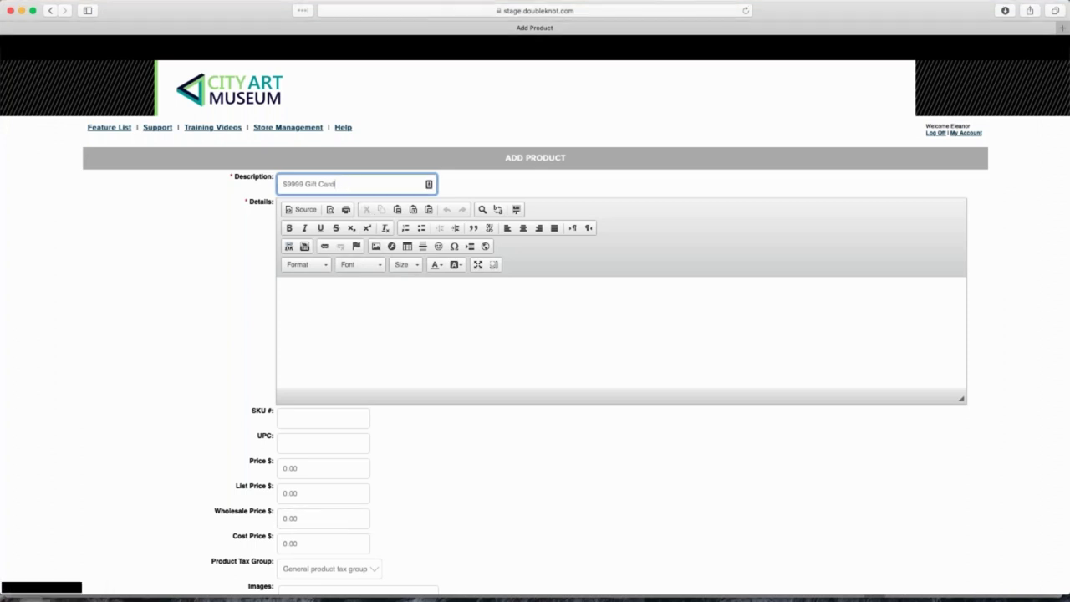
pyautogui.press('super+a')
pyautogui.press('super+c')
pyautogui.click(312, 280)
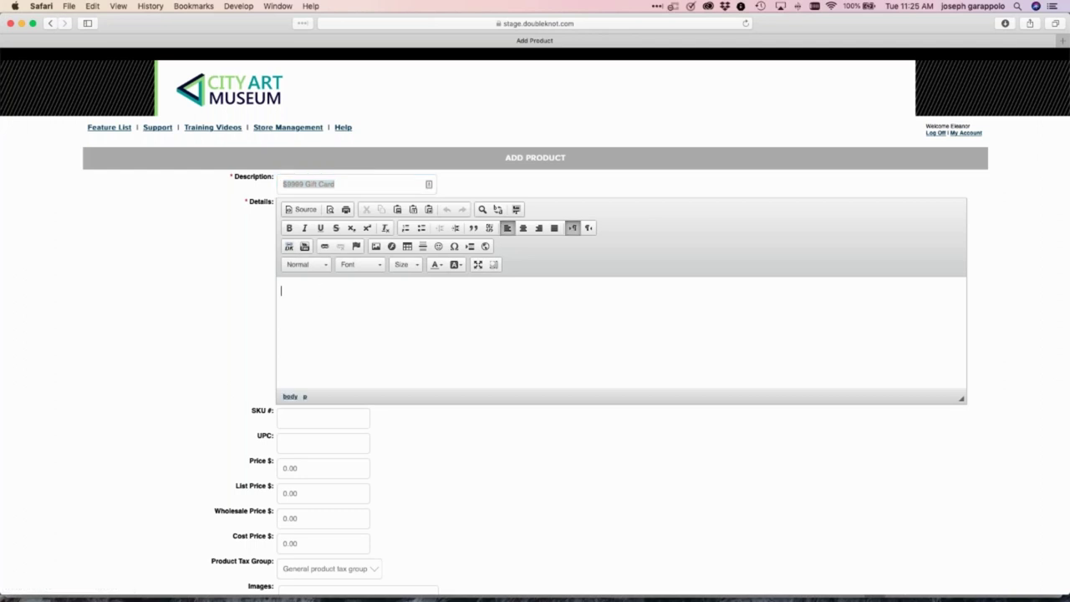
pyautogui.press('super+v')
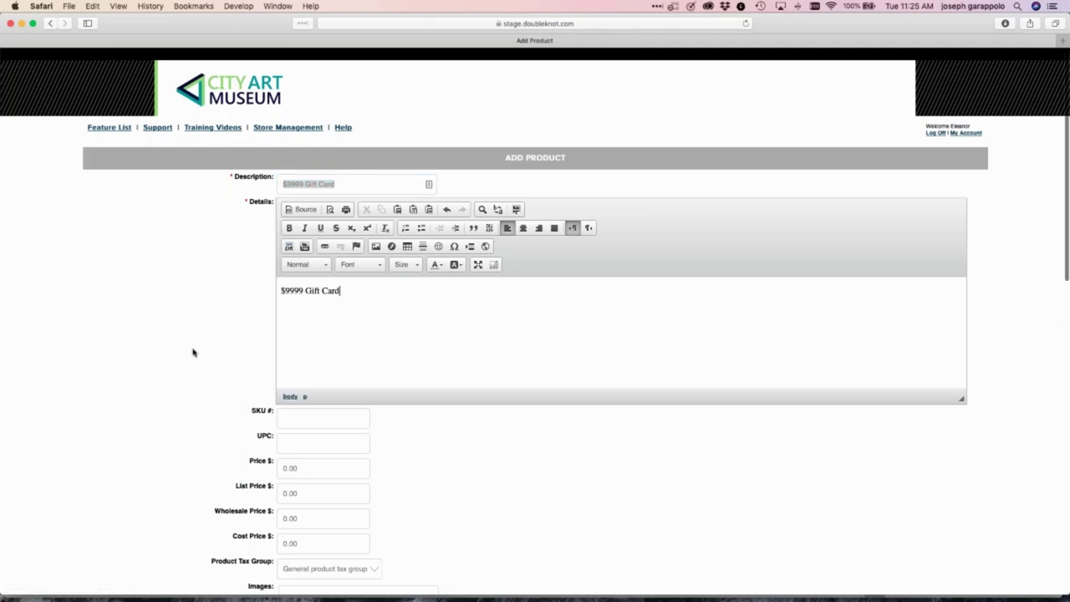
pyautogui.scroll(-3, 192, 352)
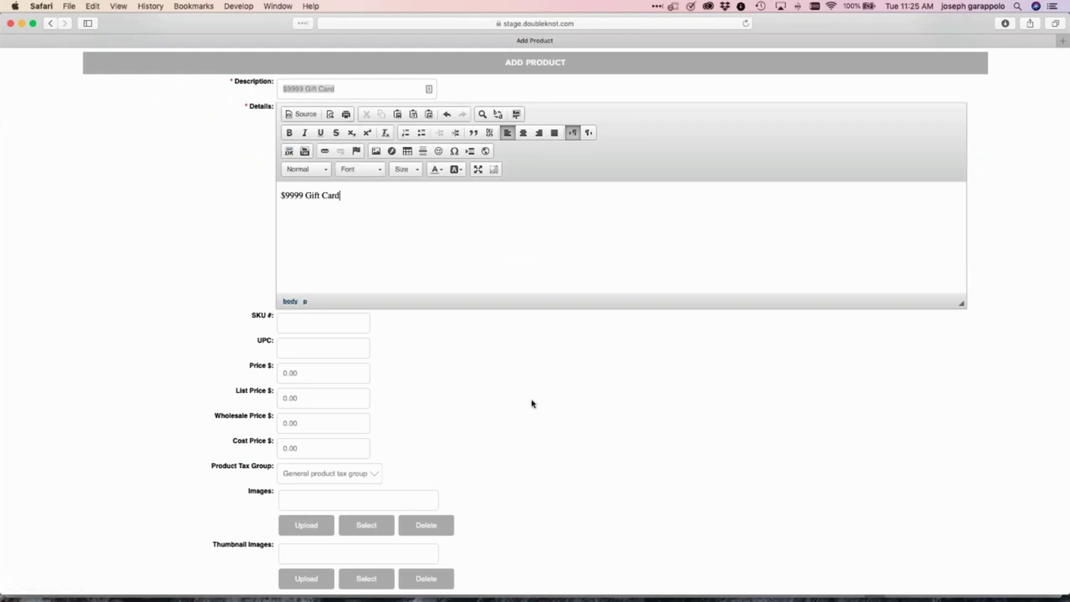
# Set the product price to 9999
pyautogui.click(305, 372)
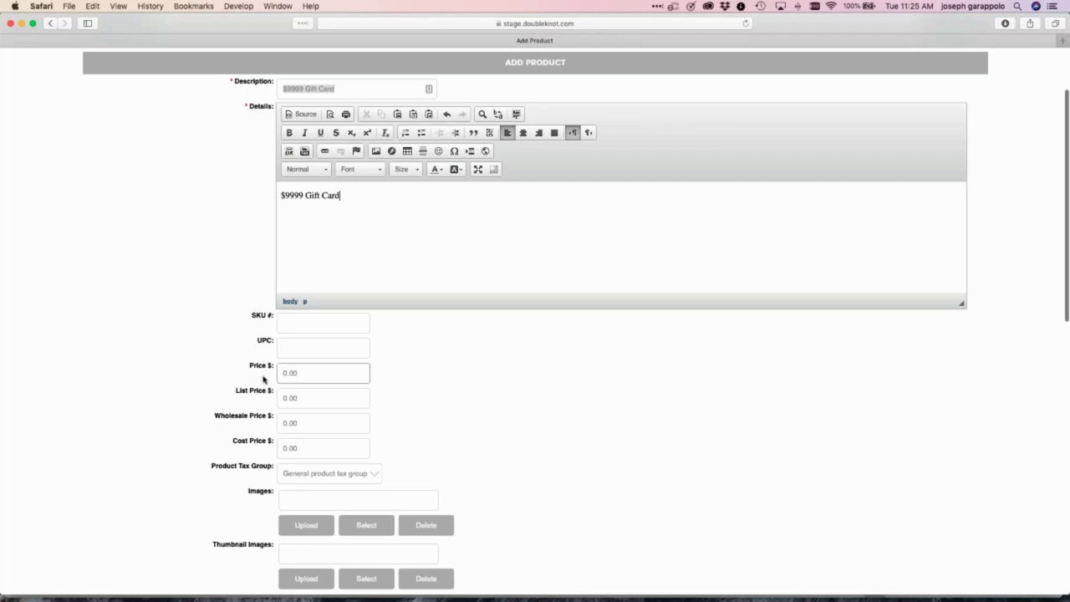
pyautogui.click(306, 372)
pyautogui.write('9999')
pyautogui.click(577, 441)
# Set the product's Maximum Order Quantity to 10
pyautogui.scroll(-10, 577, 440)
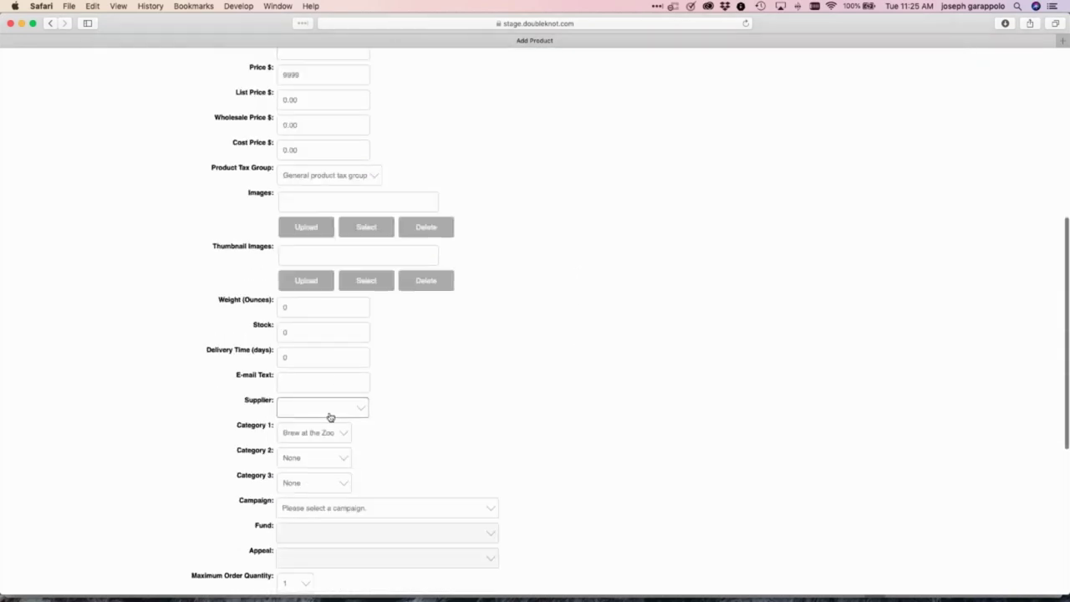
pyautogui.scroll(-3, 444, 371)
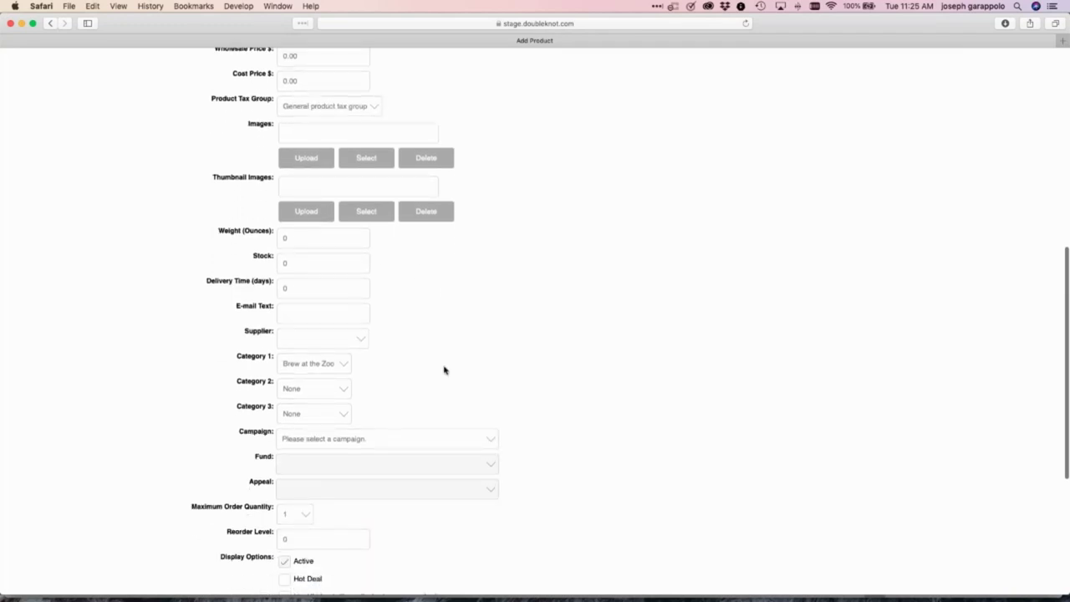
pyautogui.scroll(-4, 444, 371)
pyautogui.click(306, 413)
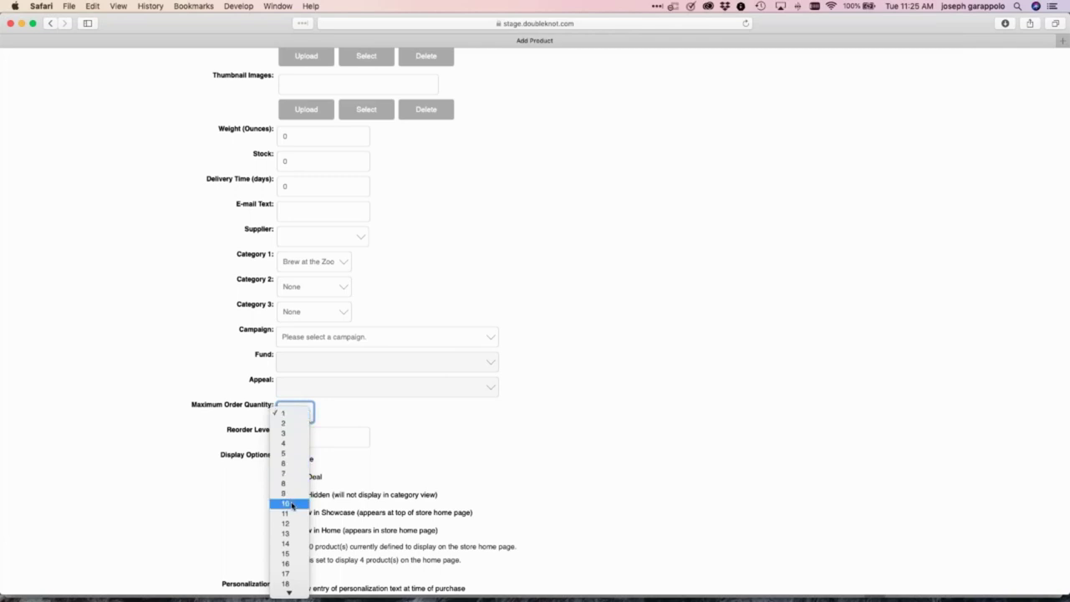
pyautogui.click(286, 505)
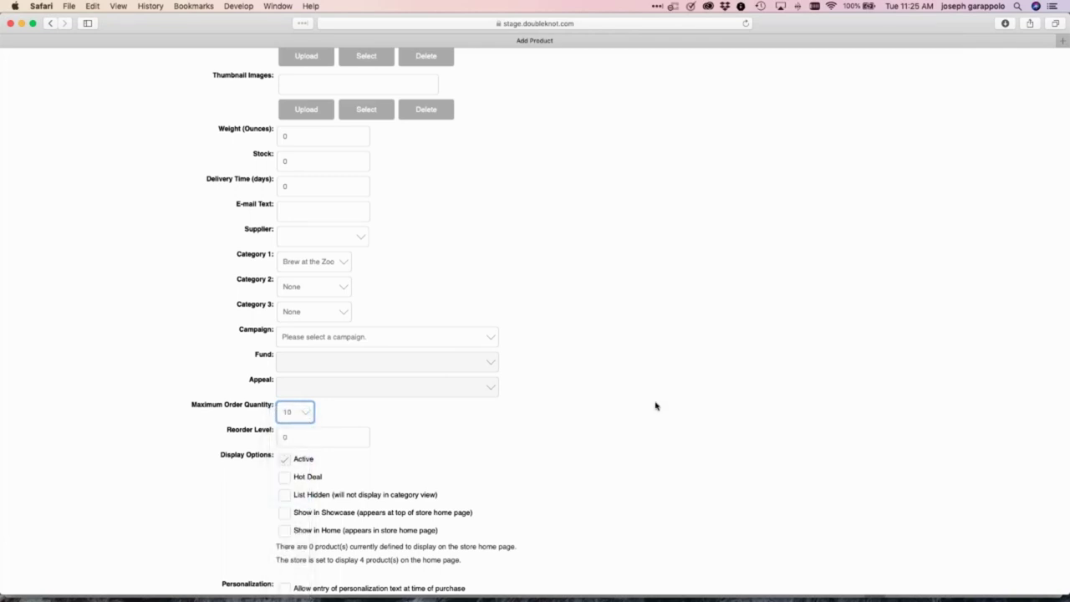
pyautogui.scroll(-3, 656, 407)
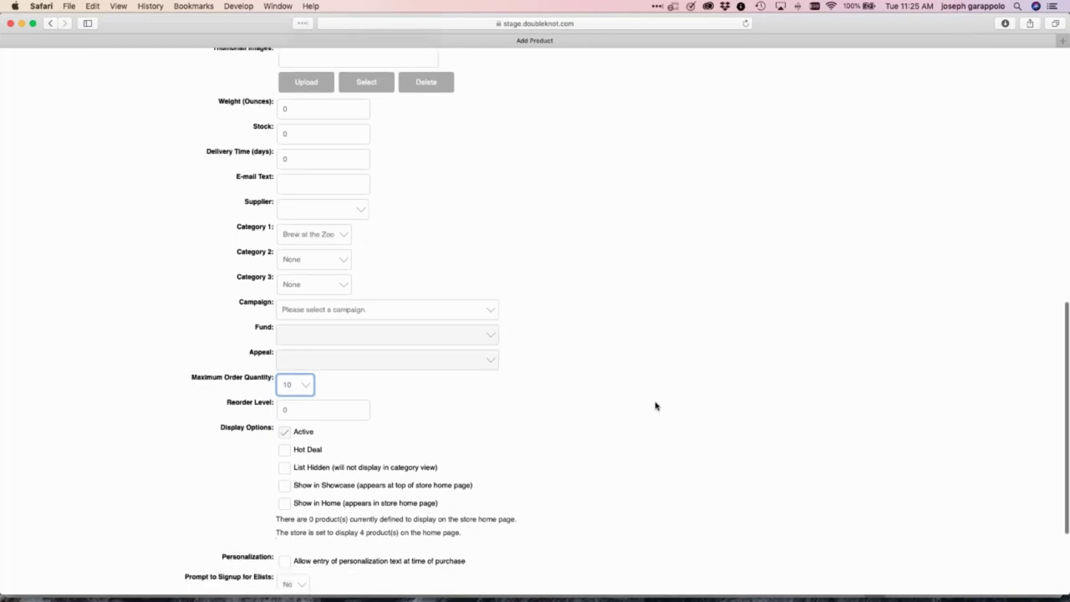
pyautogui.scroll(6, 655, 407)
pyautogui.scroll(1, 656, 406)
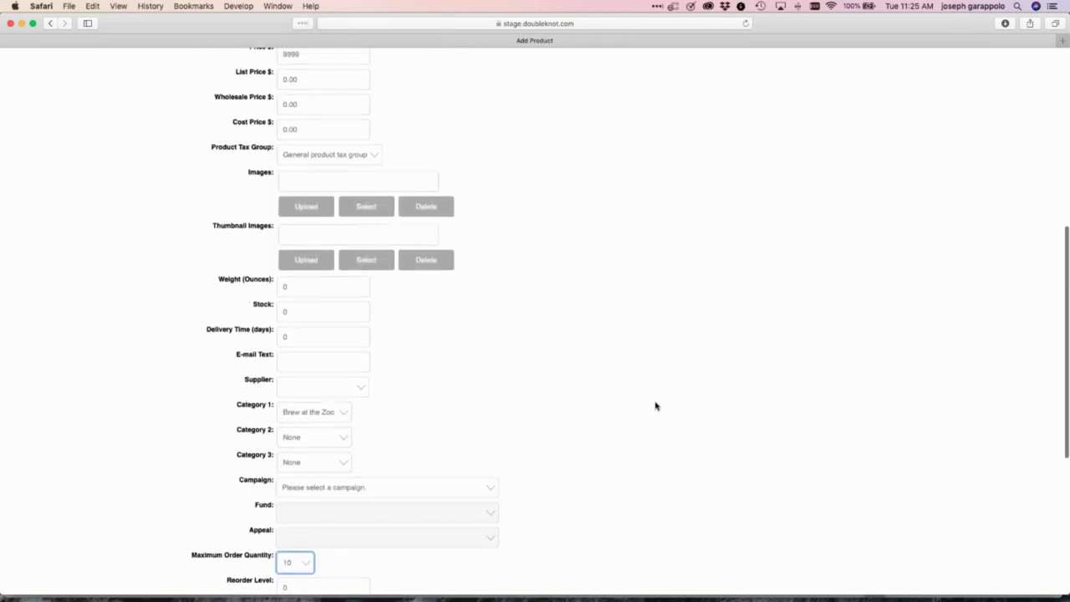
pyautogui.scroll(3, 656, 406)
pyautogui.scroll(-3, 655, 406)
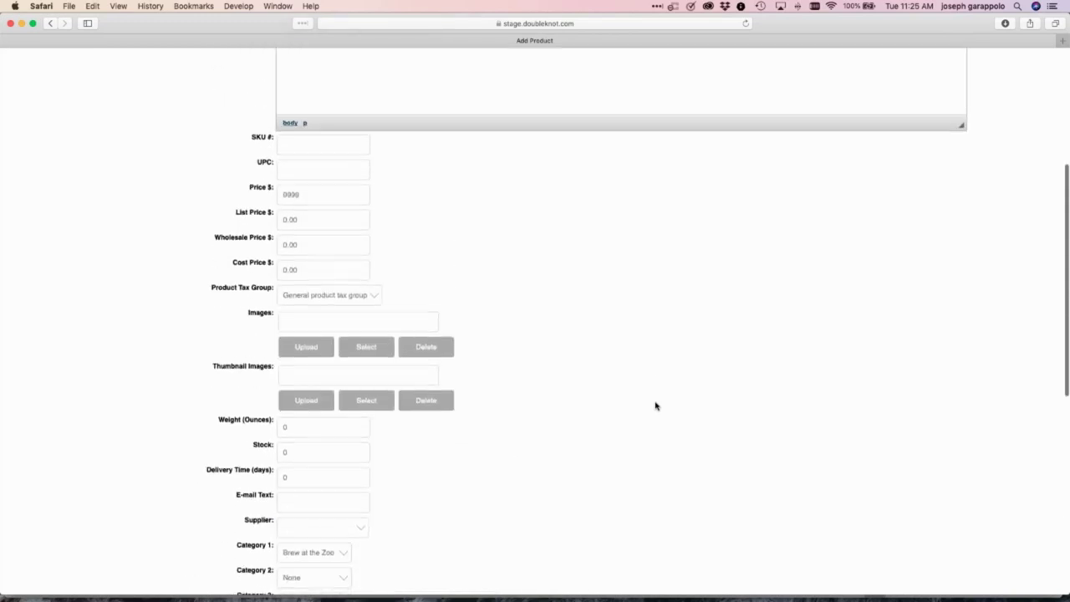
pyautogui.scroll(-3, 655, 407)
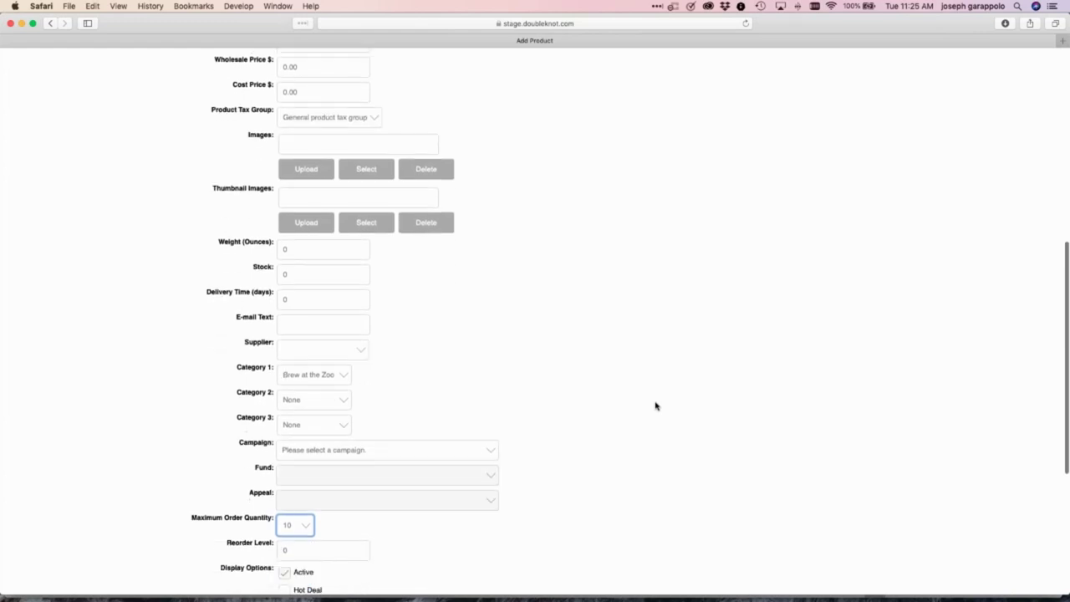
pyautogui.scroll(-8, 655, 406)
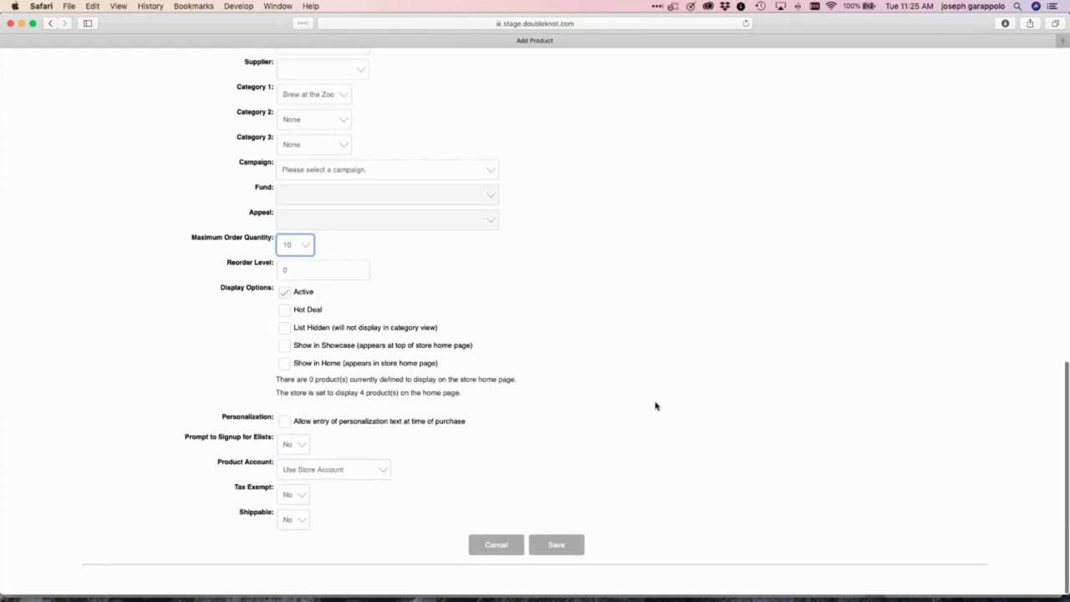
pyautogui.scroll(20, 656, 406)
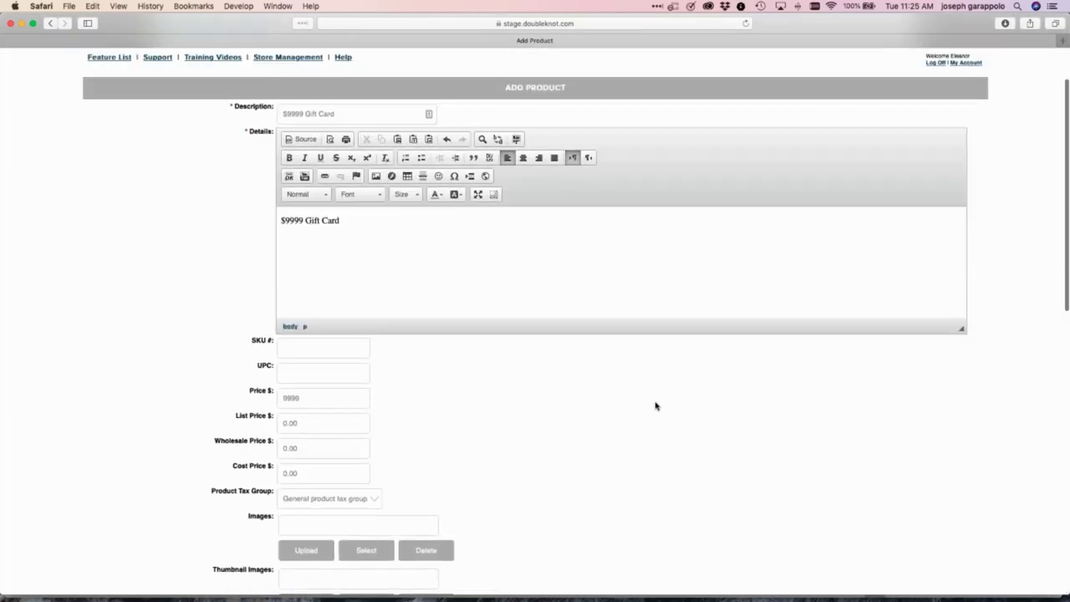
pyautogui.scroll(2, 656, 406)
pyautogui.scroll(-5, 643, 401)
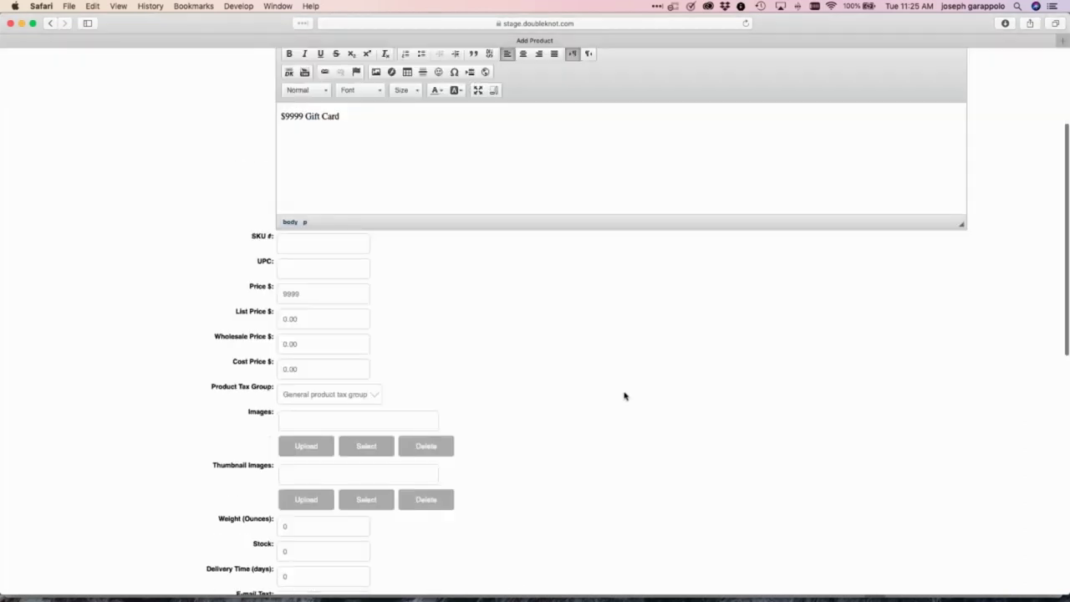
pyautogui.scroll(-6, 623, 396)
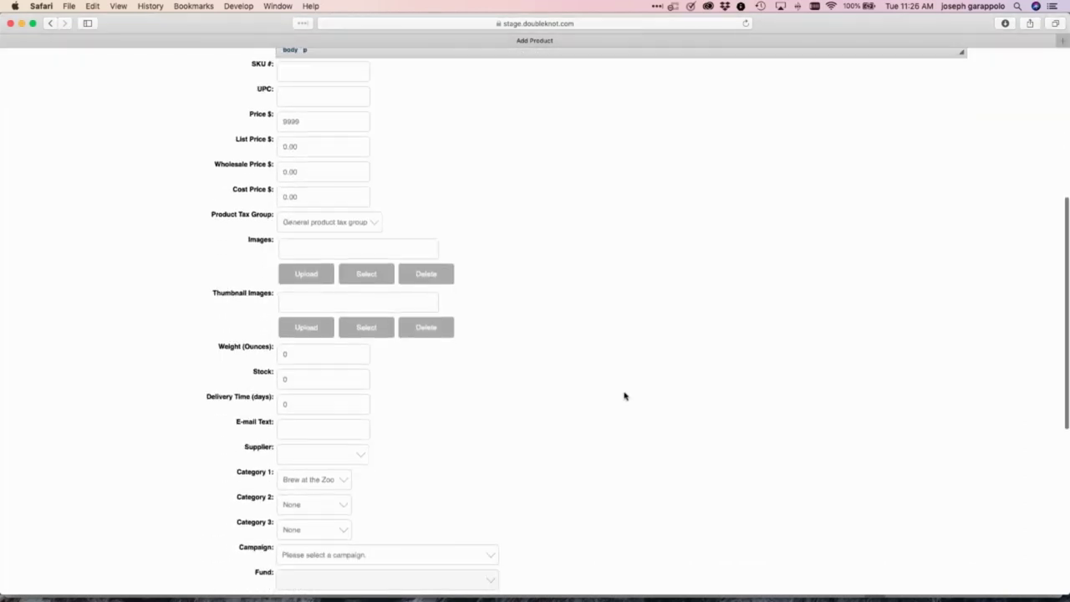
# Set the $9999 Gift Card's supplier to Doubleknot Gift Cards and mark it tax exempt
pyautogui.click(362, 417)
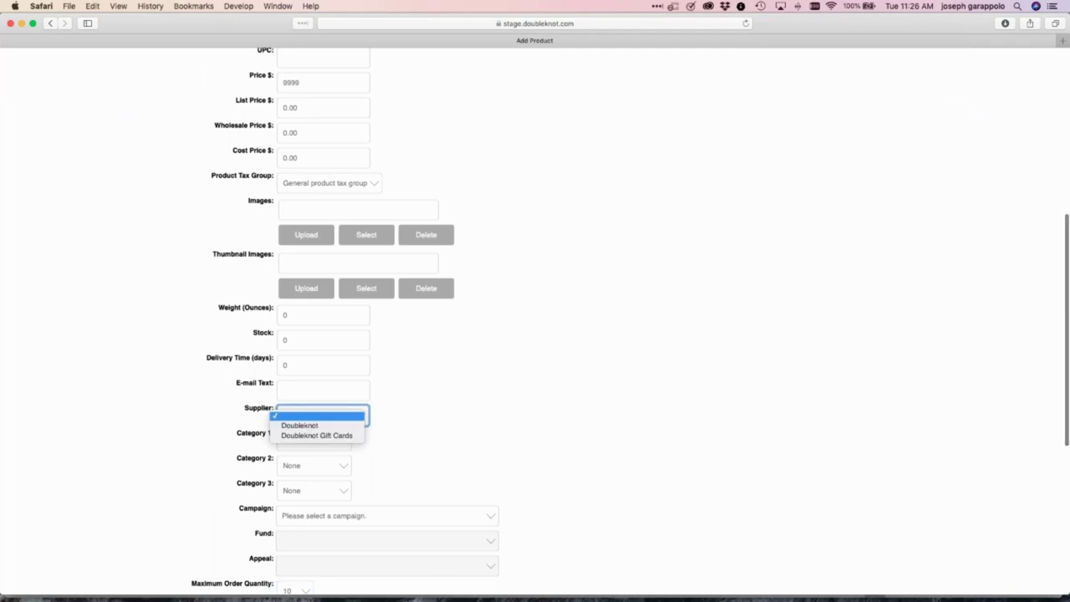
pyautogui.click(332, 436)
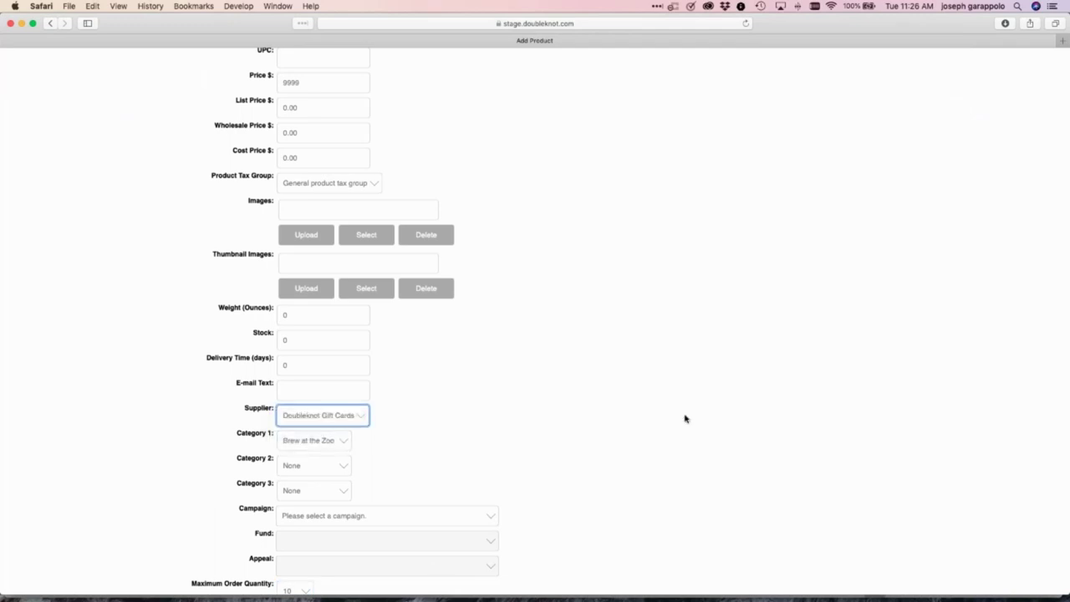
pyautogui.scroll(5, 684, 418)
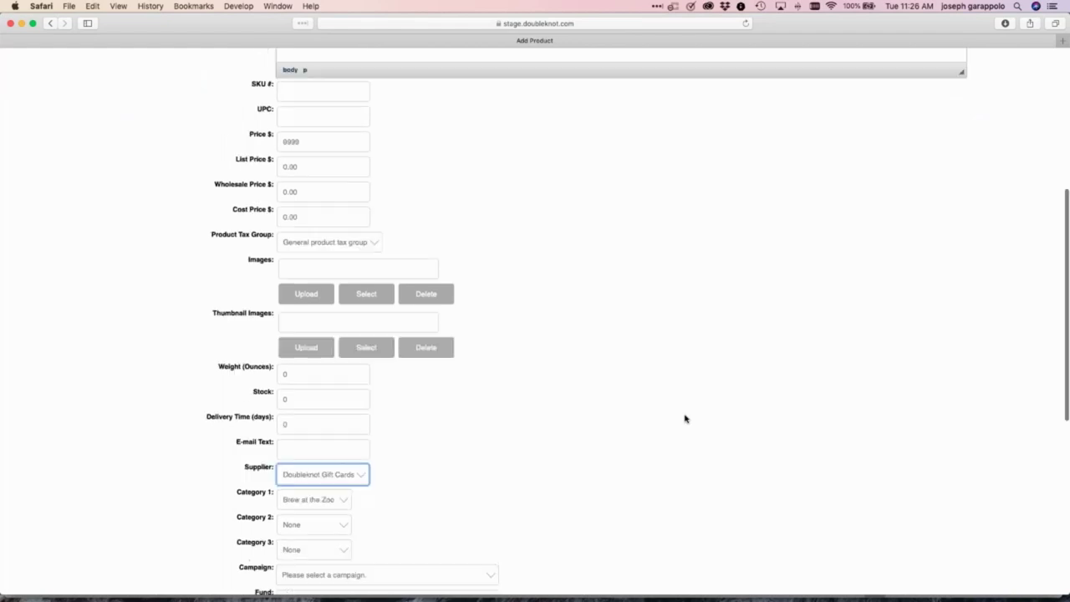
pyautogui.scroll(-8, 684, 418)
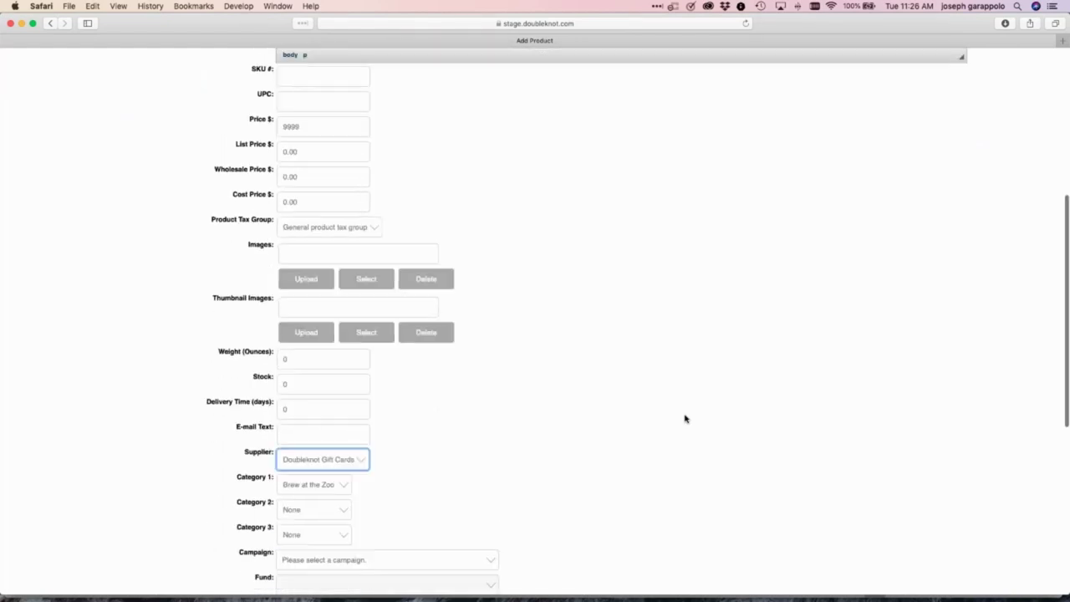
pyautogui.scroll(-4, 684, 418)
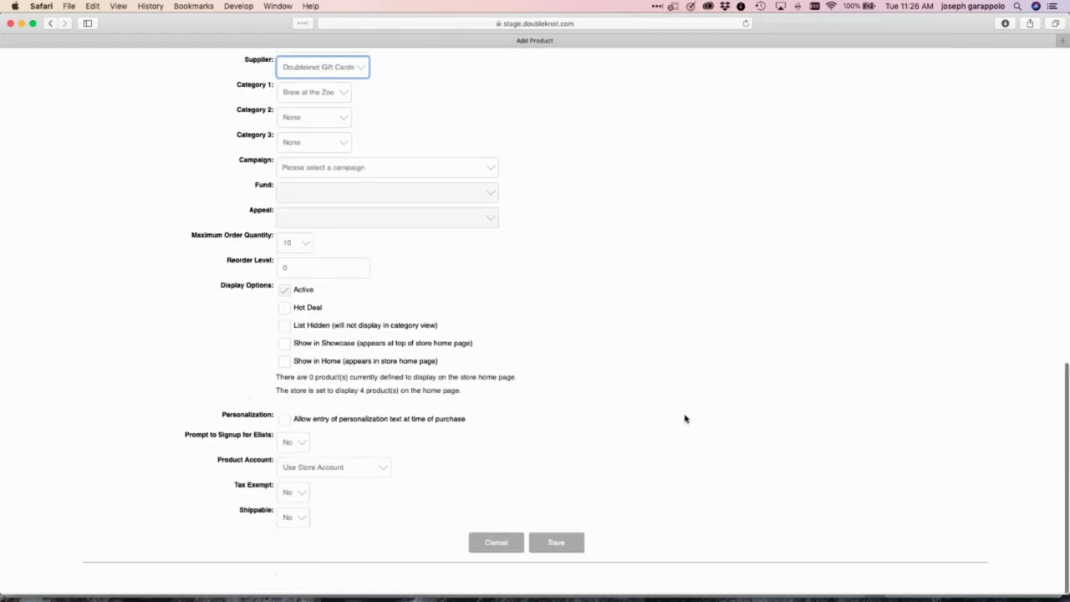
pyautogui.click(289, 495)
pyautogui.click(288, 507)
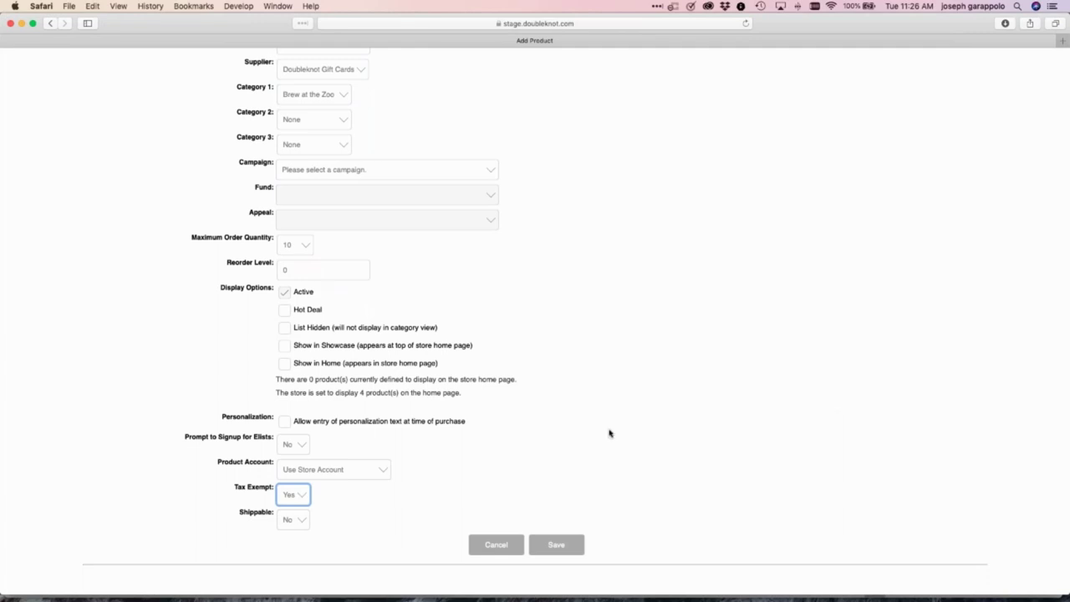
# Post the product to the Gift Card Purchases account and save it
pyautogui.click(340, 472)
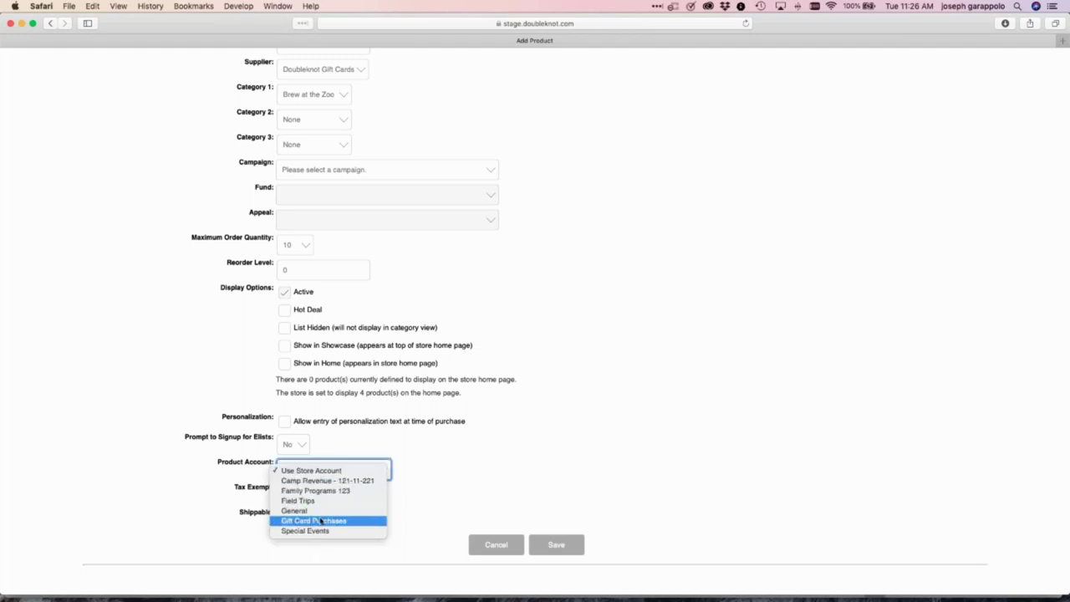
pyautogui.click(333, 522)
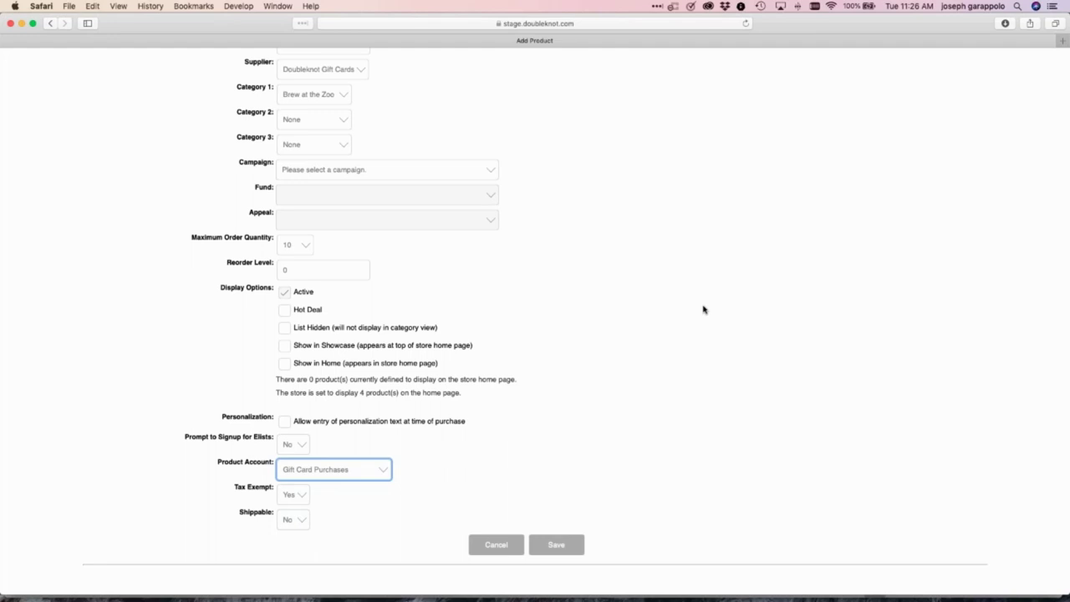
pyautogui.click(553, 546)
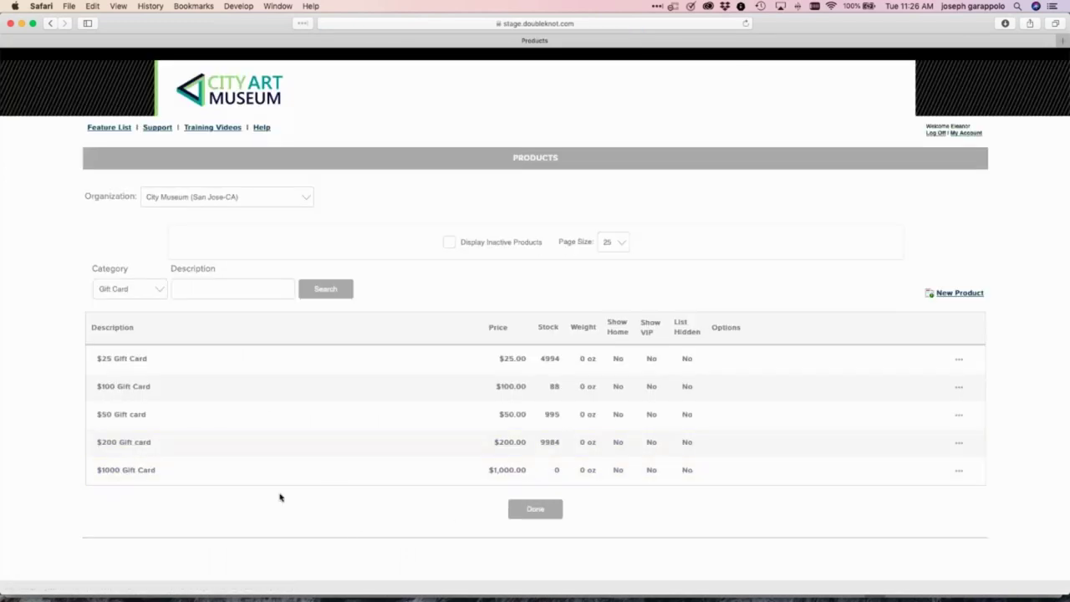
# Filter products to All Categories, go to page 2, and open the $9999 Gift Card
pyautogui.click(124, 293)
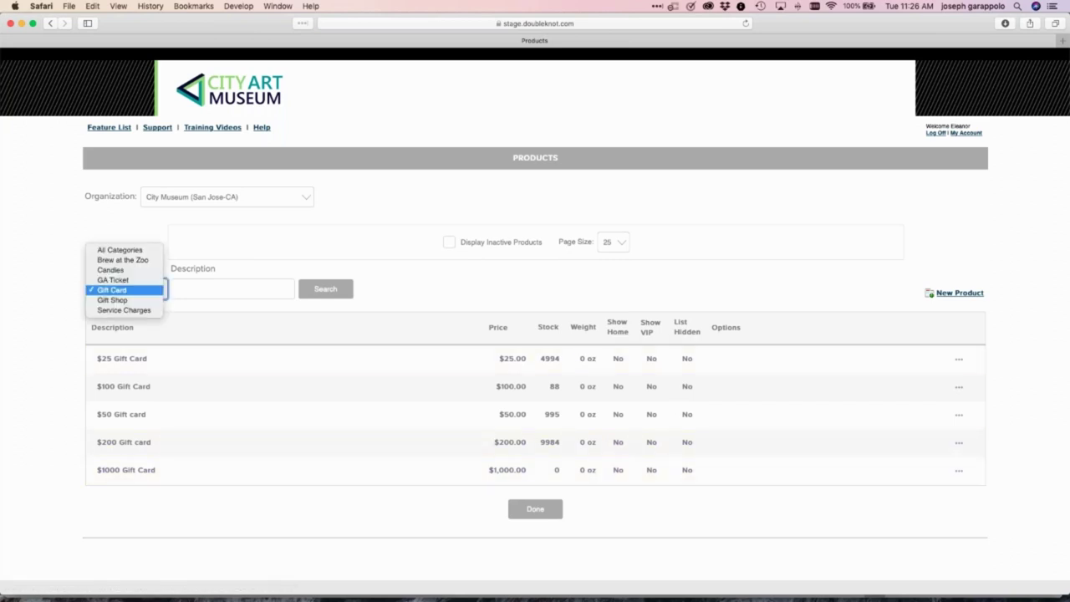
pyautogui.click(131, 250)
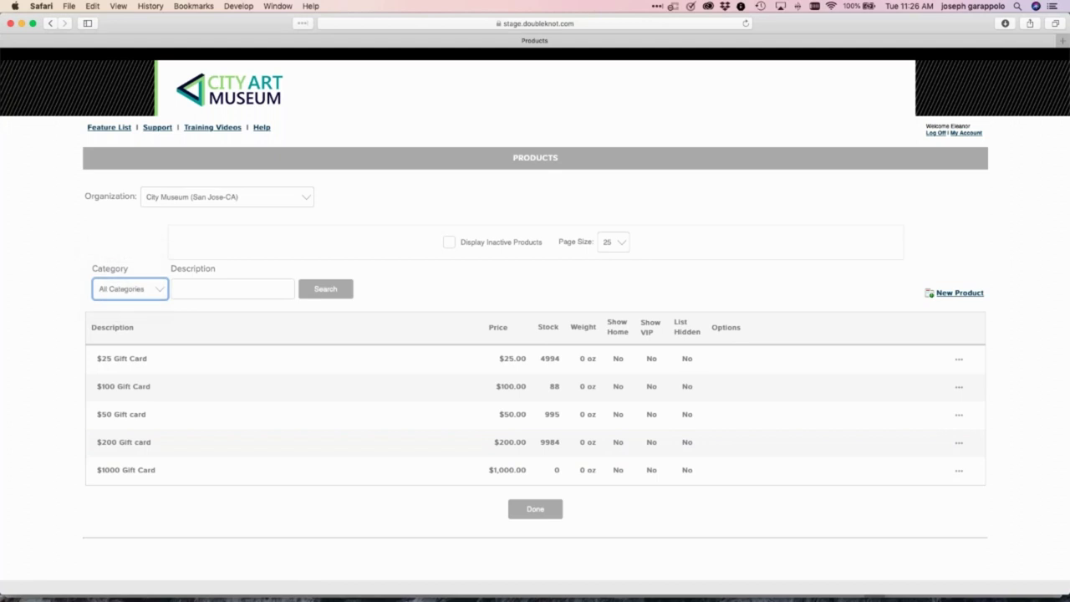
pyautogui.scroll(-15, 535, 360)
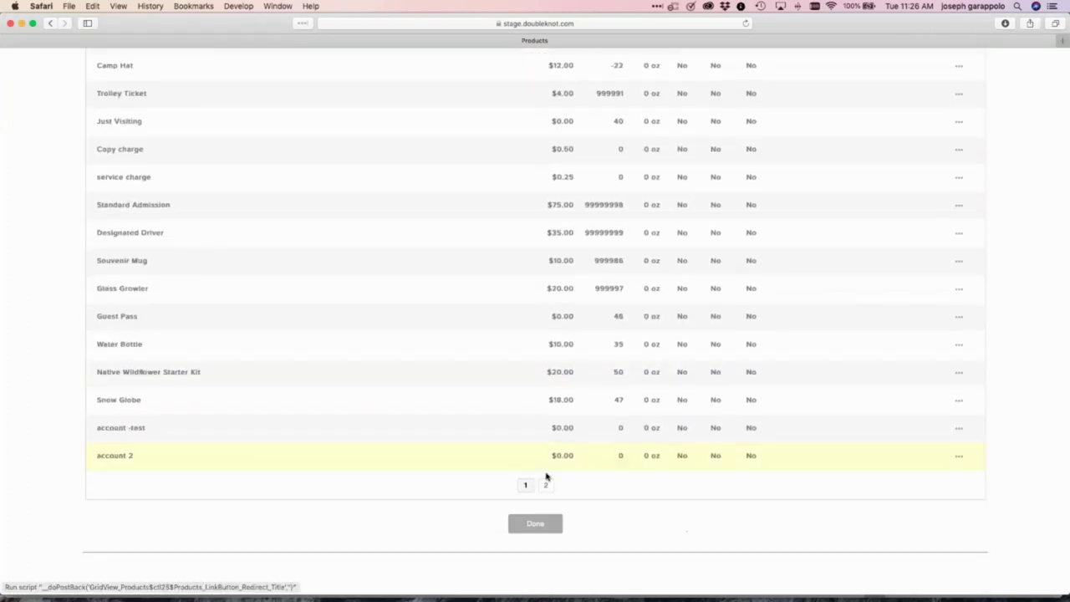
pyautogui.click(544, 486)
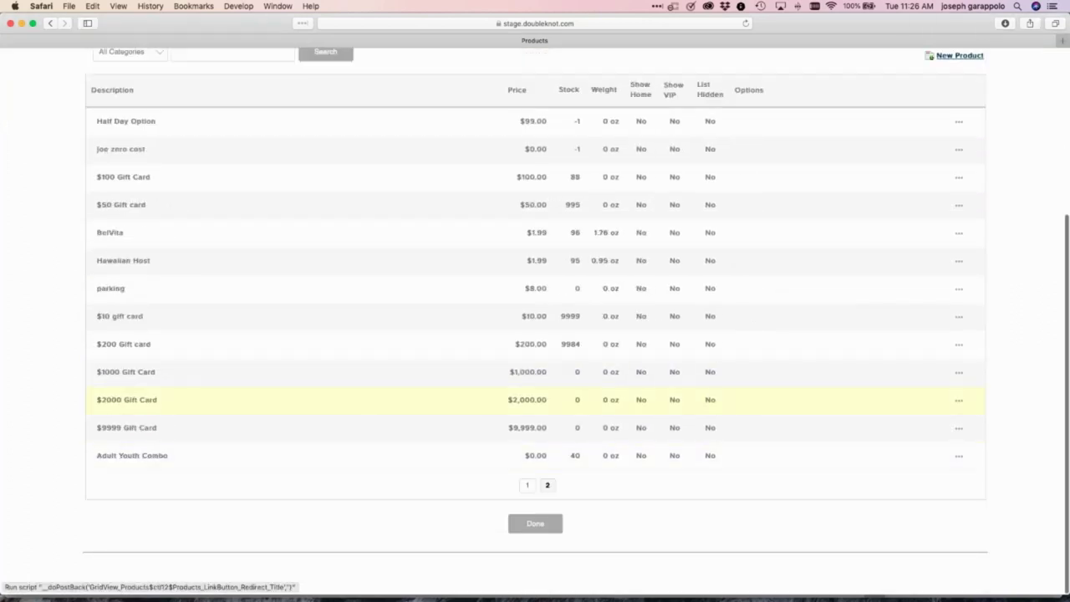
pyautogui.click(127, 427)
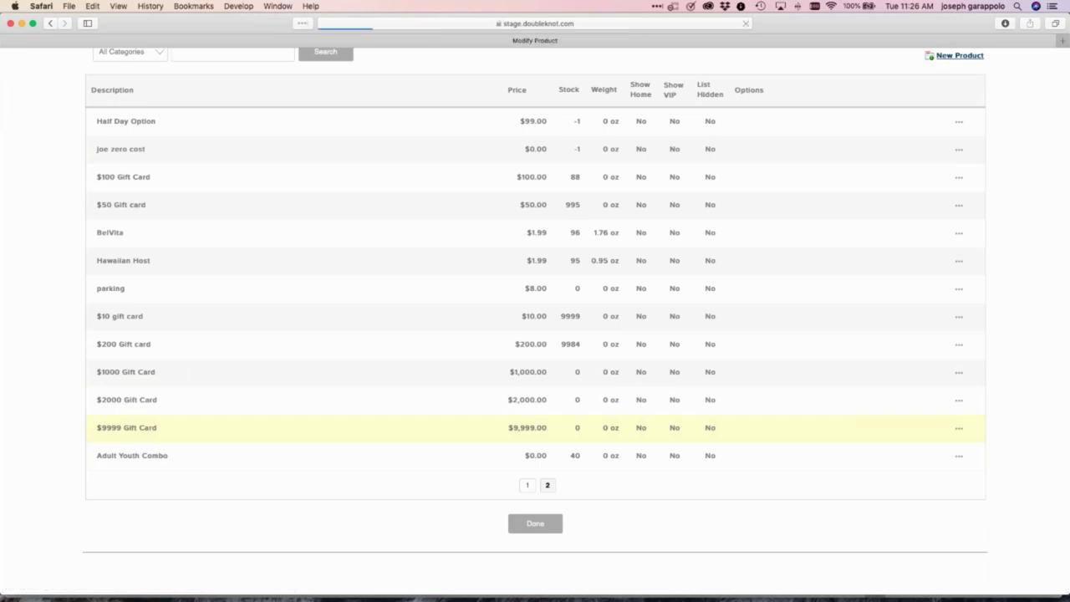
# Set the product's Category 1 to Gift Card and update it
pyautogui.scroll(-15, 368, 192)
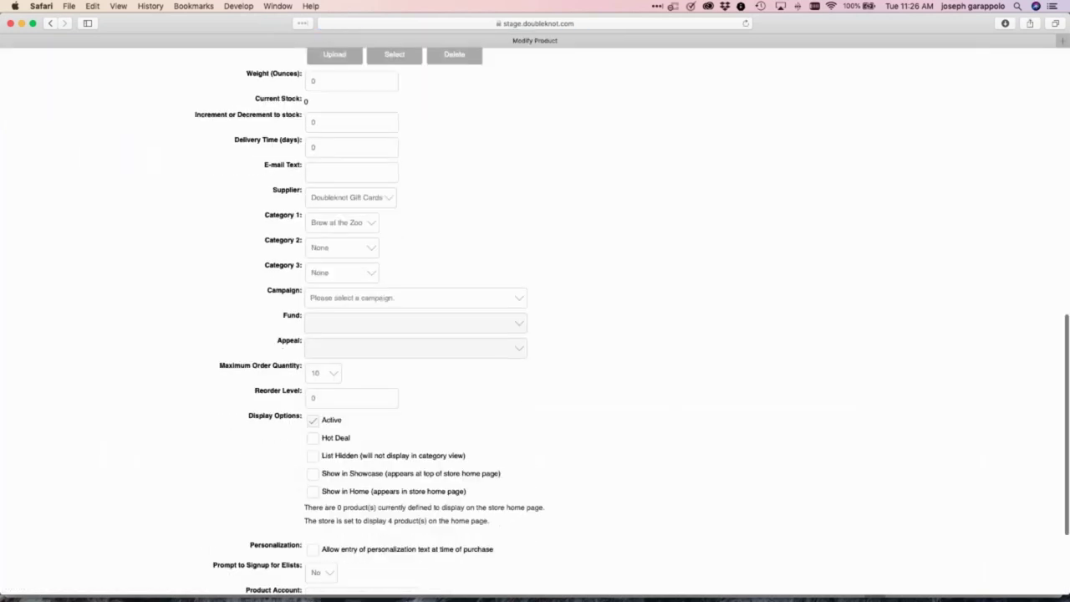
pyautogui.click(349, 167)
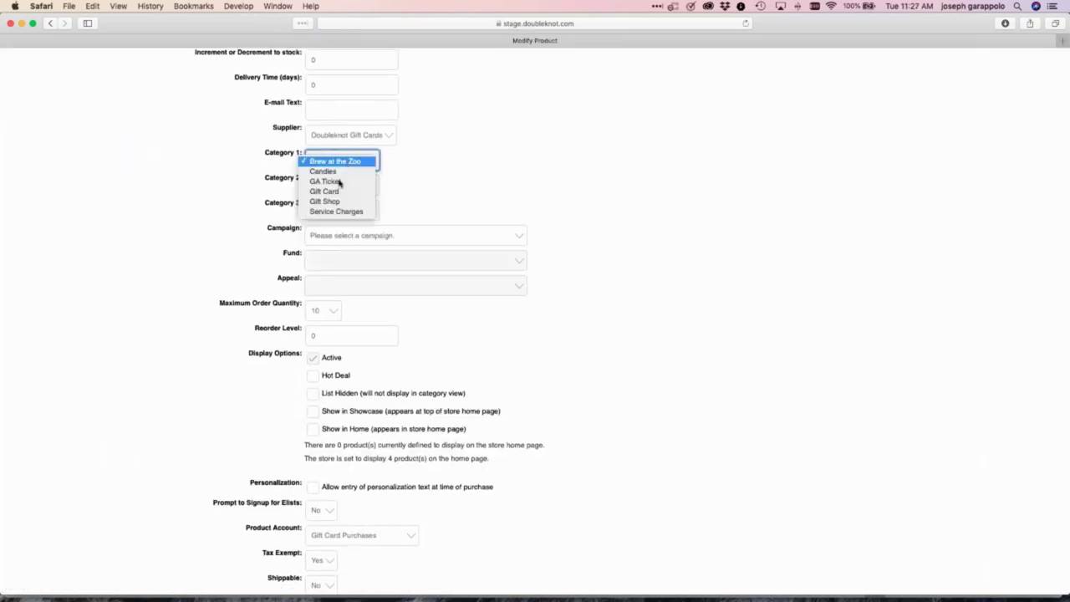
pyautogui.click(334, 193)
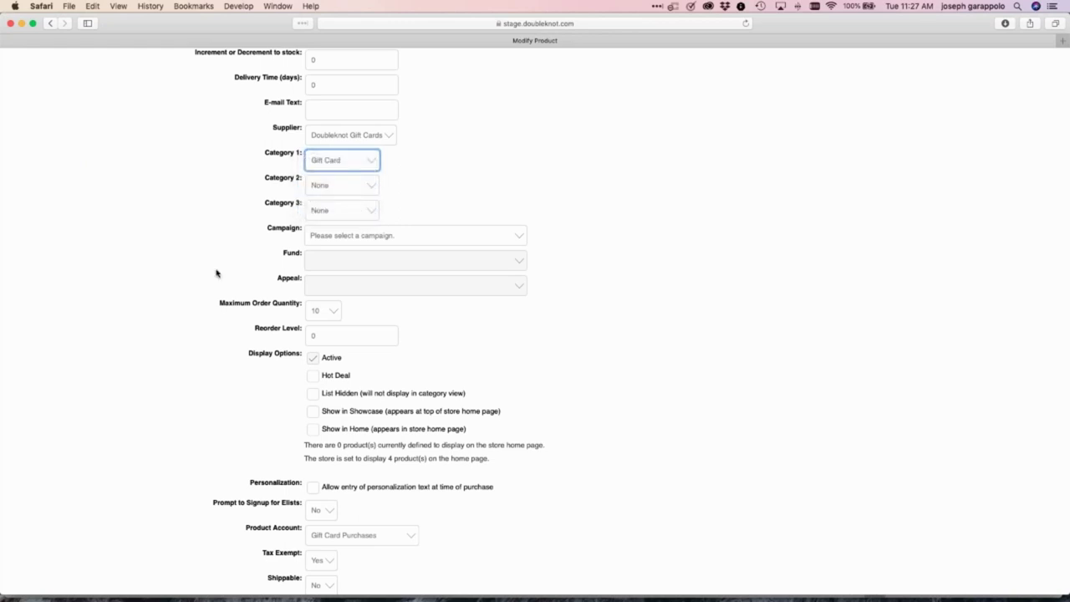
pyautogui.scroll(-3, 216, 273)
pyautogui.click(557, 544)
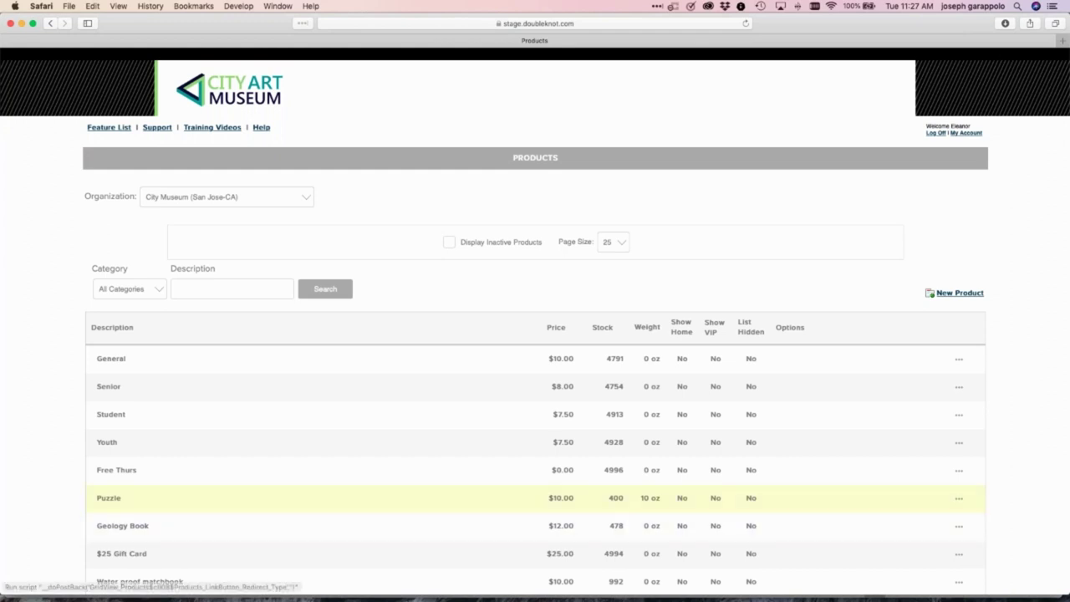
# Return to the Feature List, with a brief stop on the Gift Cards page
pyautogui.click(117, 128)
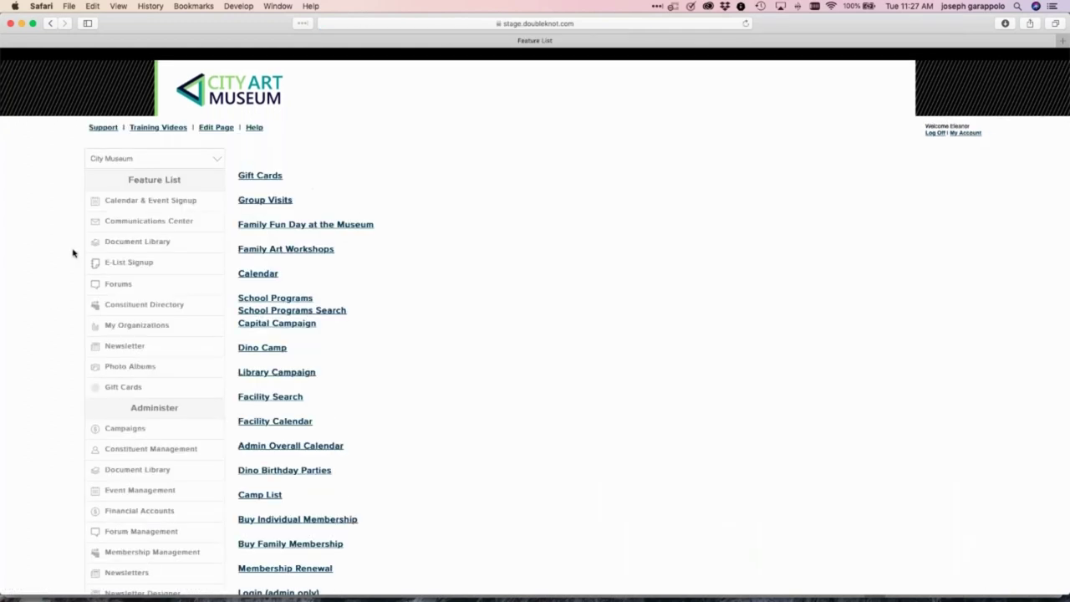
pyautogui.click(261, 177)
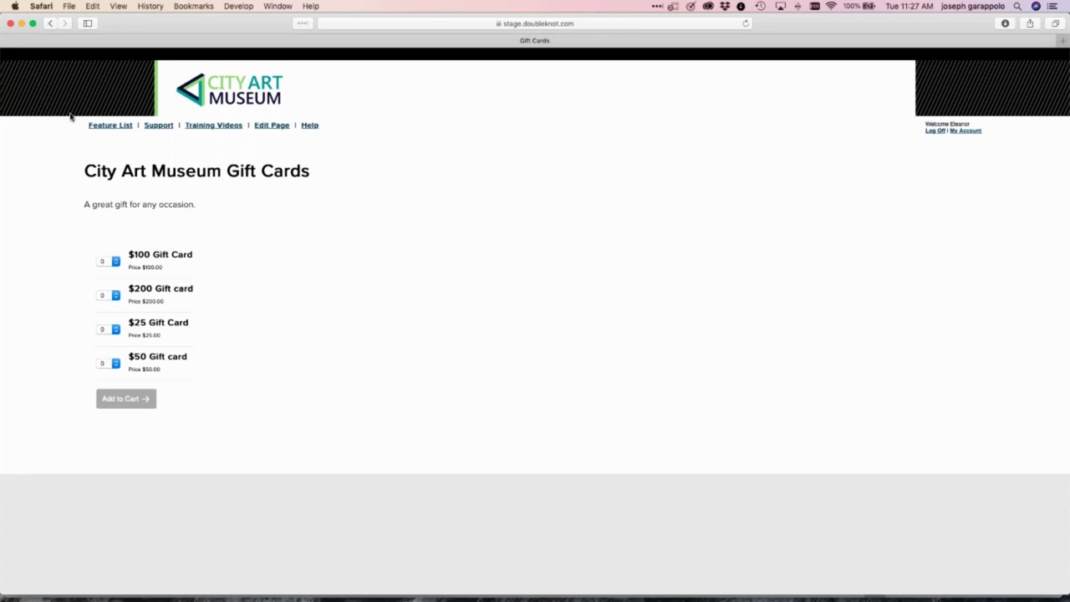
pyautogui.click(50, 24)
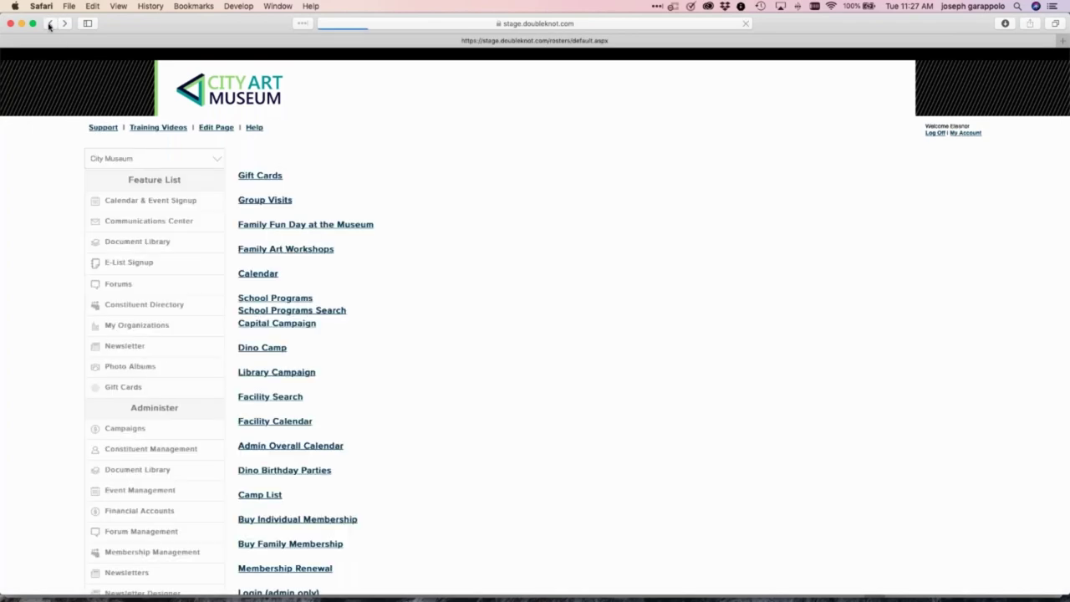
pyautogui.scroll(-8, 521, 361)
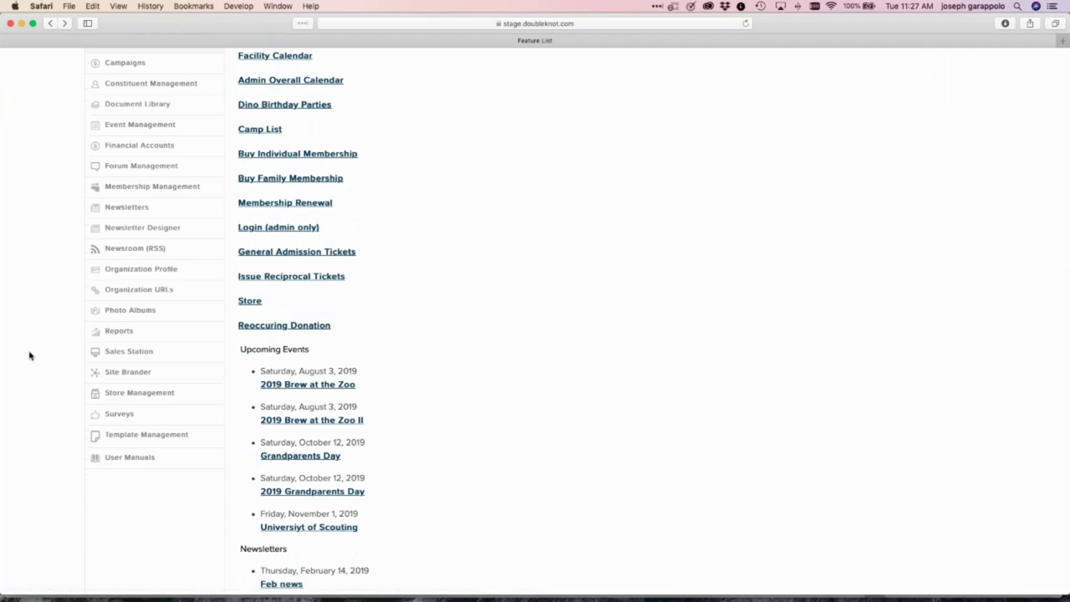
# Look at the Site Brander page, then come back to the Feature List
pyautogui.click(135, 374)
pyautogui.click(109, 127)
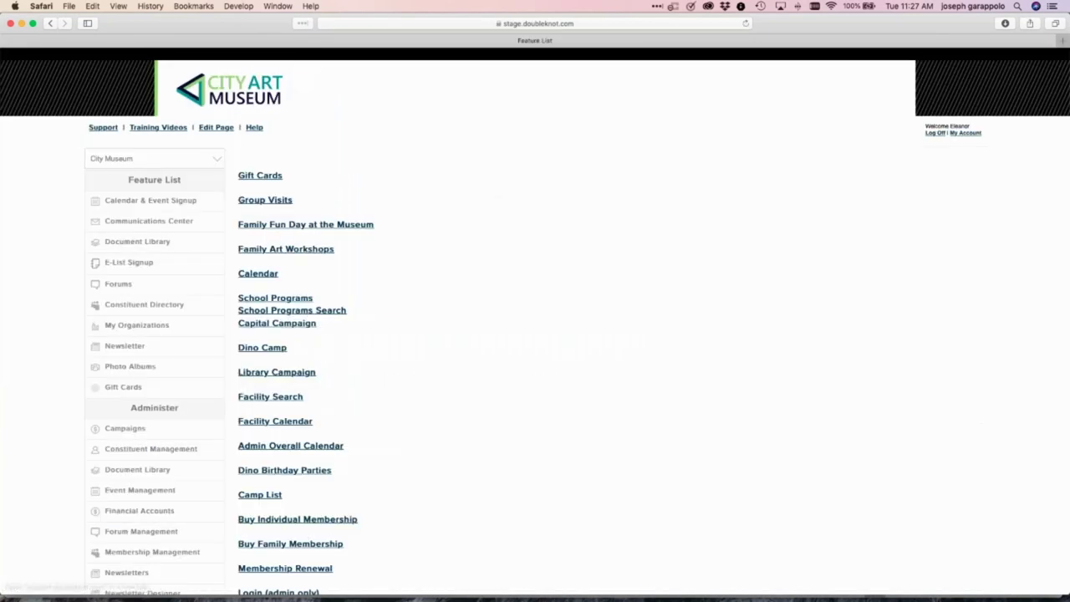
pyautogui.scroll(-10, 84, 405)
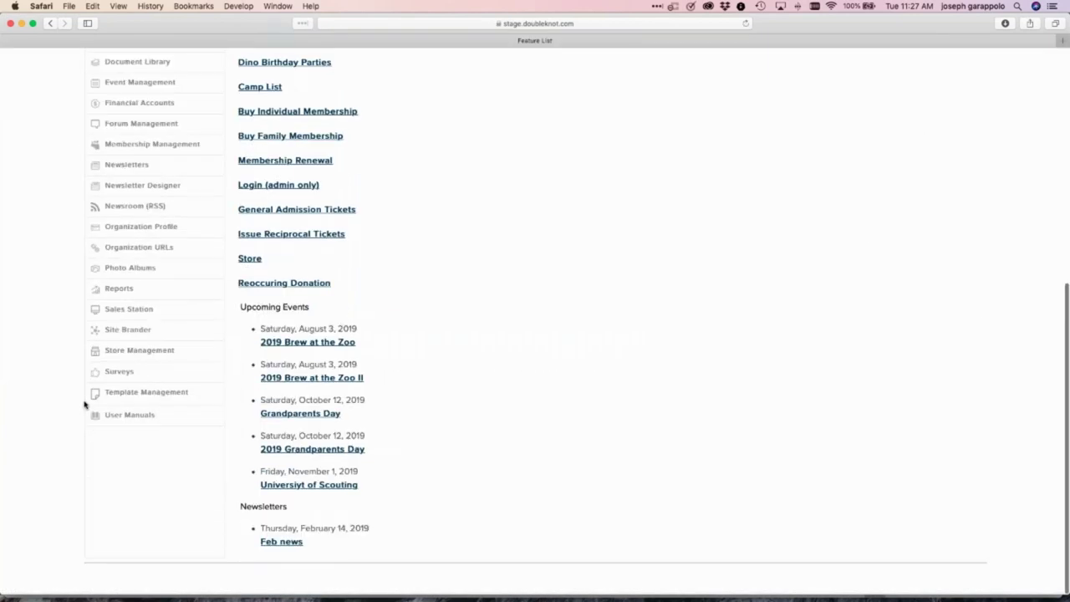
# Open the Sales Station Cash Register and add a $25 Gift Card from the Gift tile
pyautogui.click(145, 314)
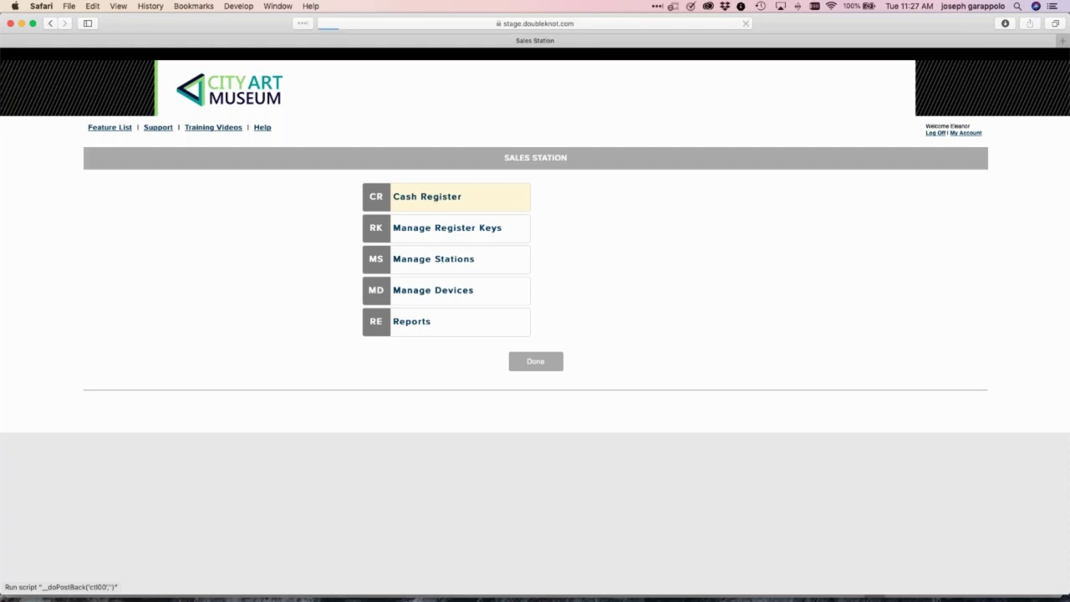
pyautogui.click(439, 201)
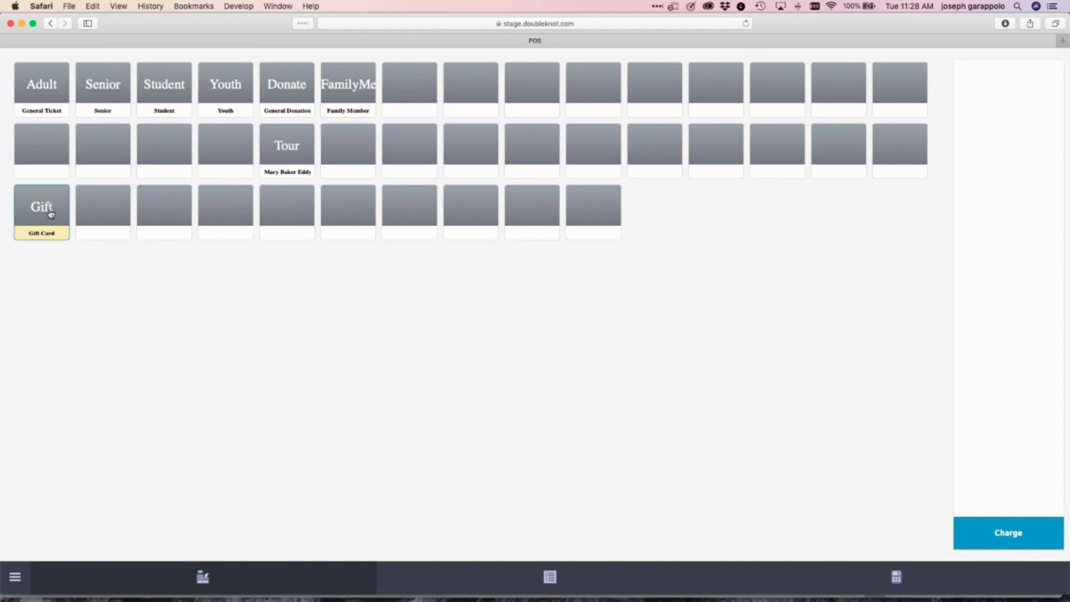
pyautogui.click(50, 214)
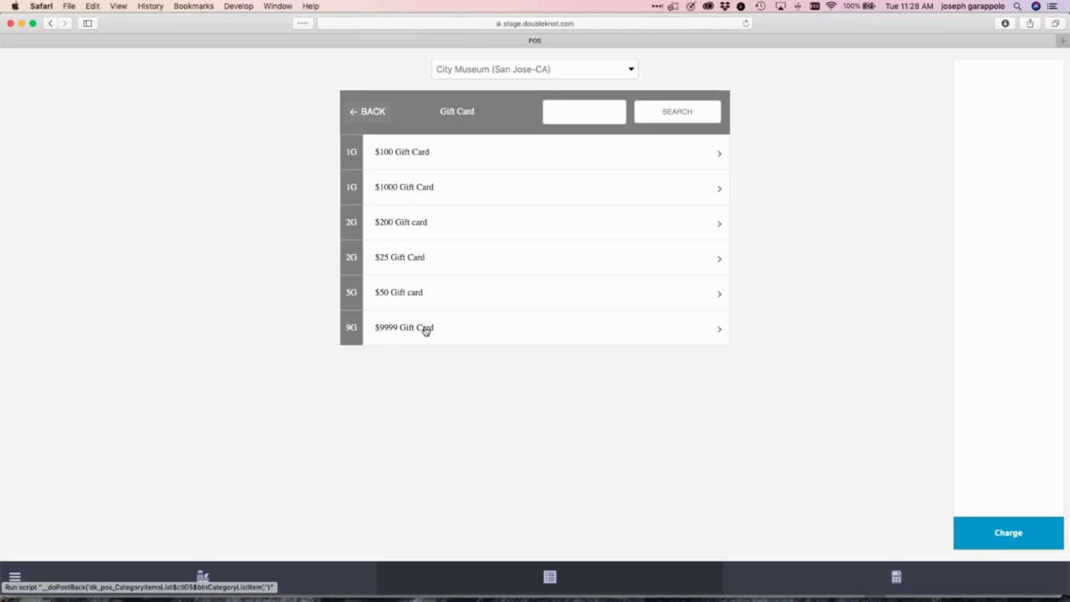
pyautogui.click(408, 258)
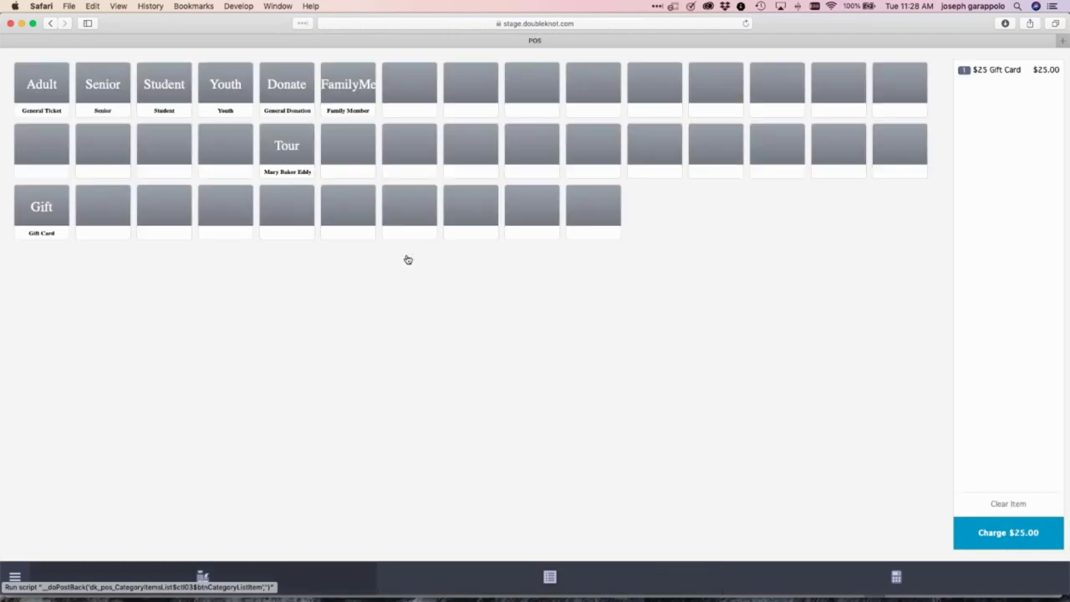
# Charge the $25.00 sale in exact cash, email the receipt to the customer's address, and finish
pyautogui.click(999, 536)
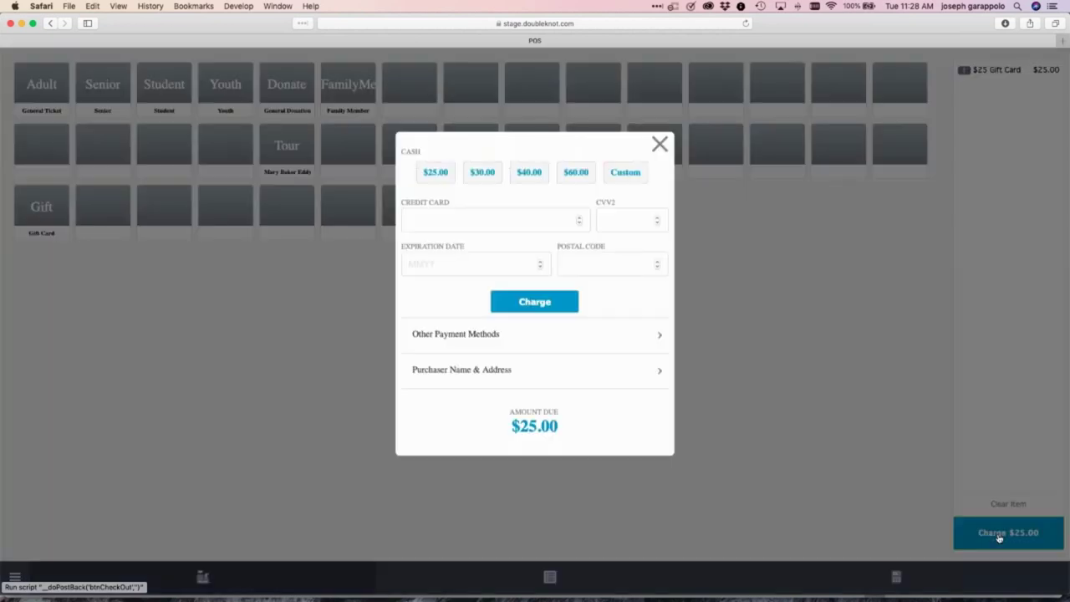
pyautogui.click(437, 173)
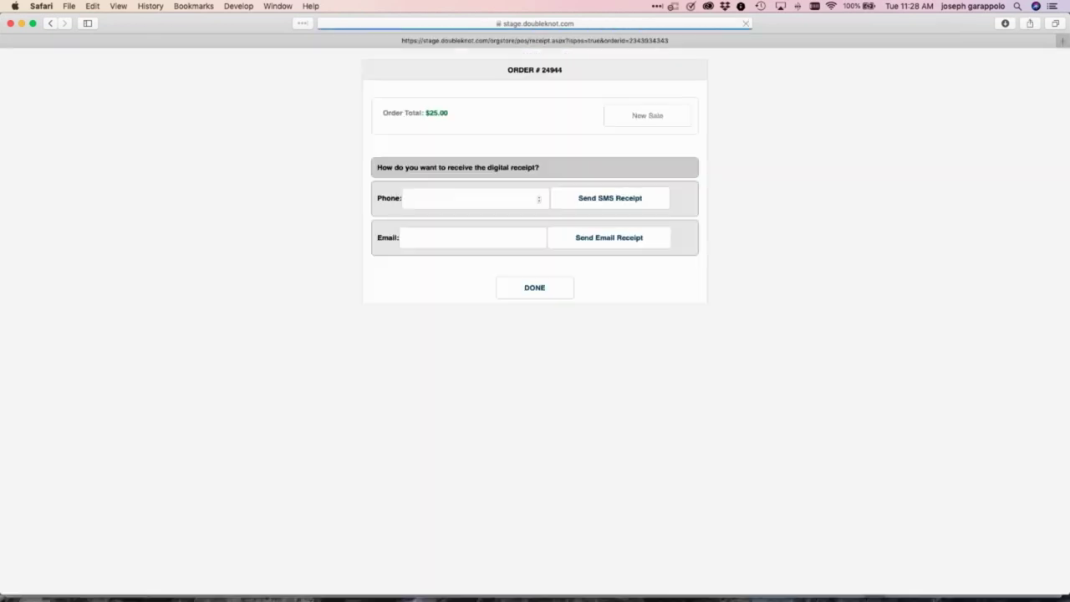
pyautogui.click(479, 240)
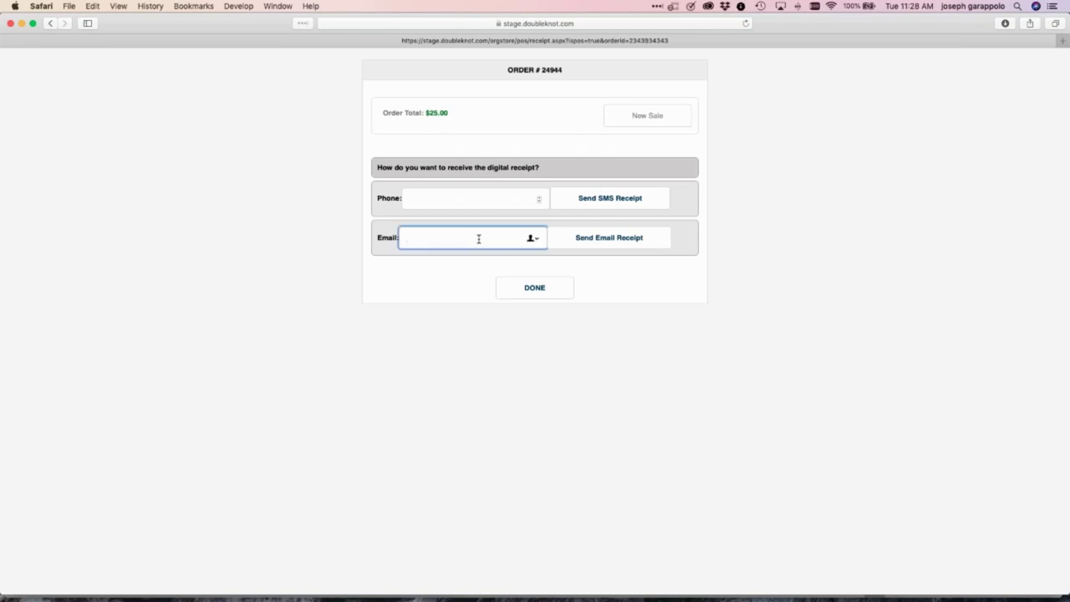
pyautogui.write('joe@joe.com')
pyautogui.click(625, 268)
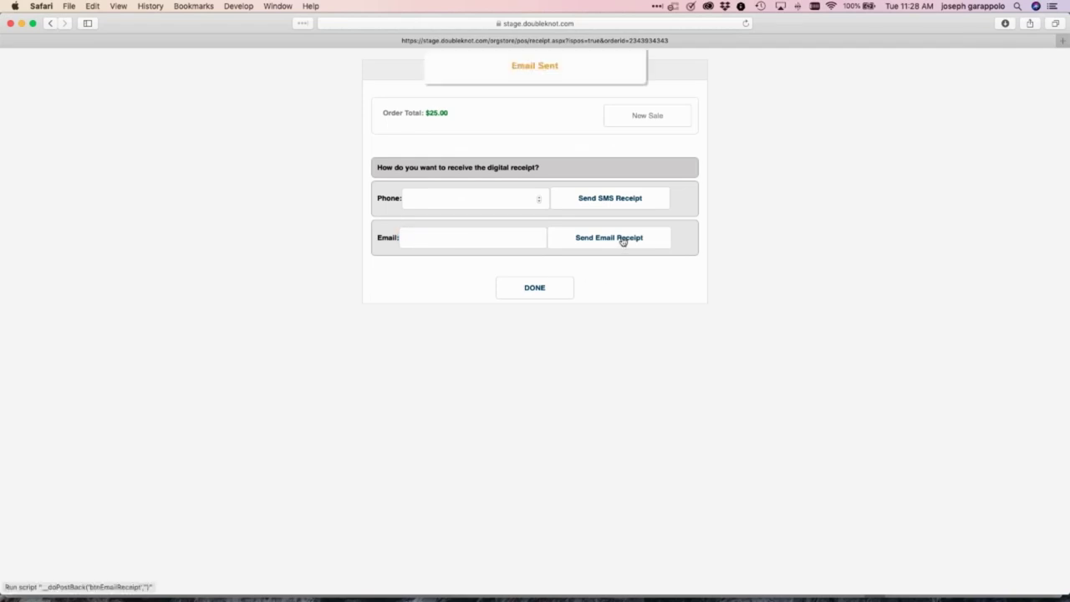
pyautogui.click(540, 289)
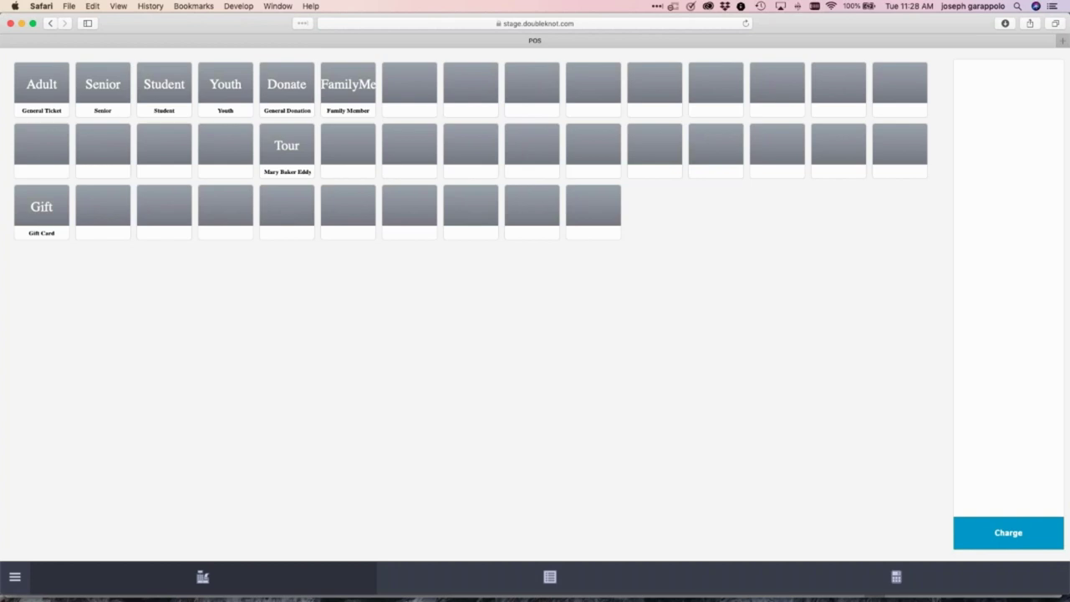
# Ring up four Adult General Tickets for $40.00 and pay with a gift card number
pyautogui.click(41, 85)
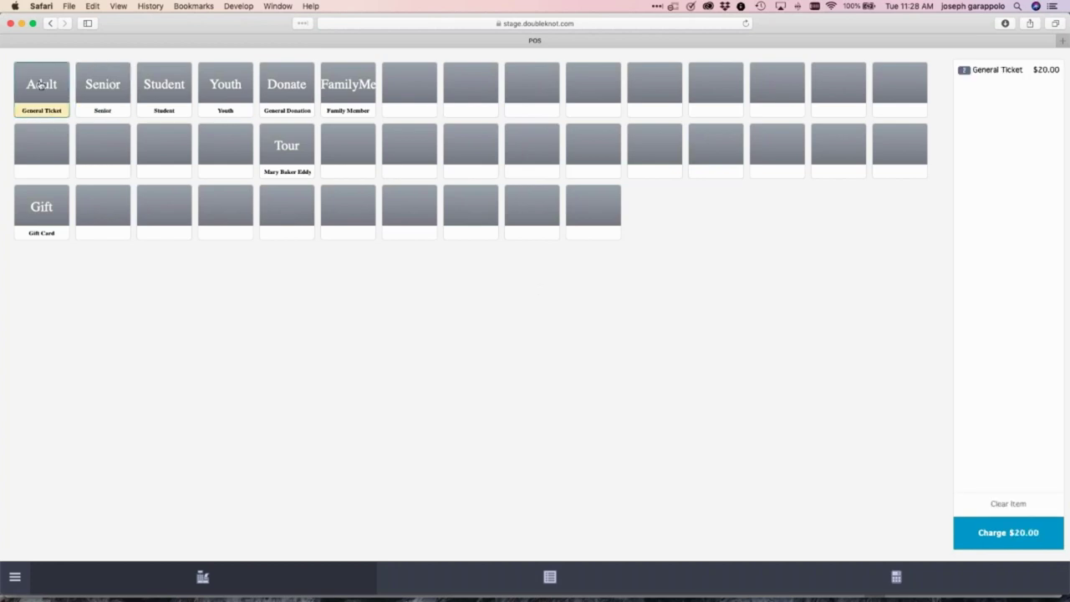
pyautogui.click(41, 84)
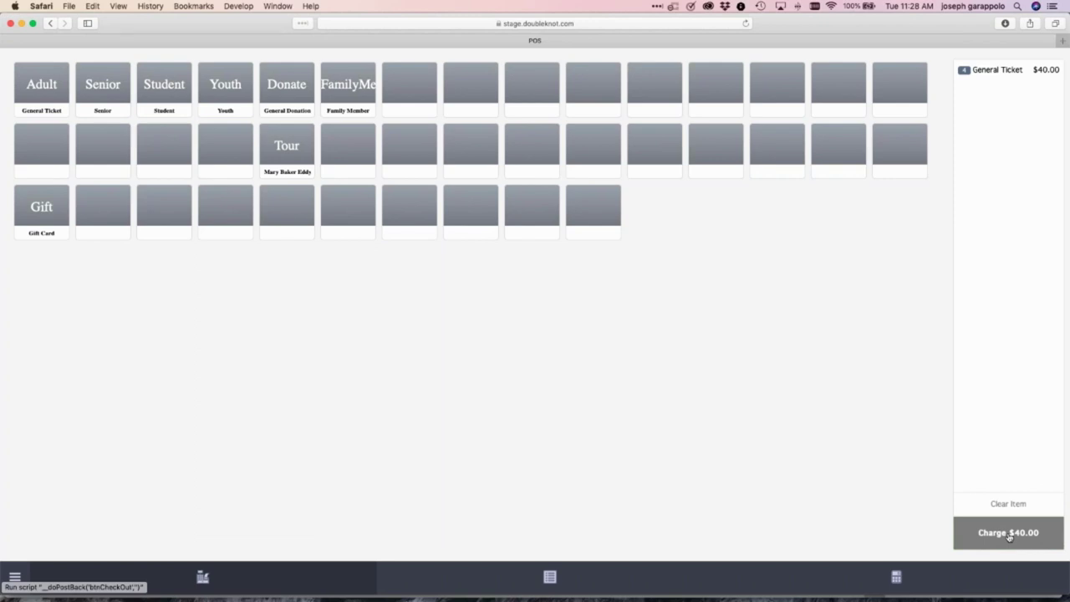
pyautogui.click(1010, 538)
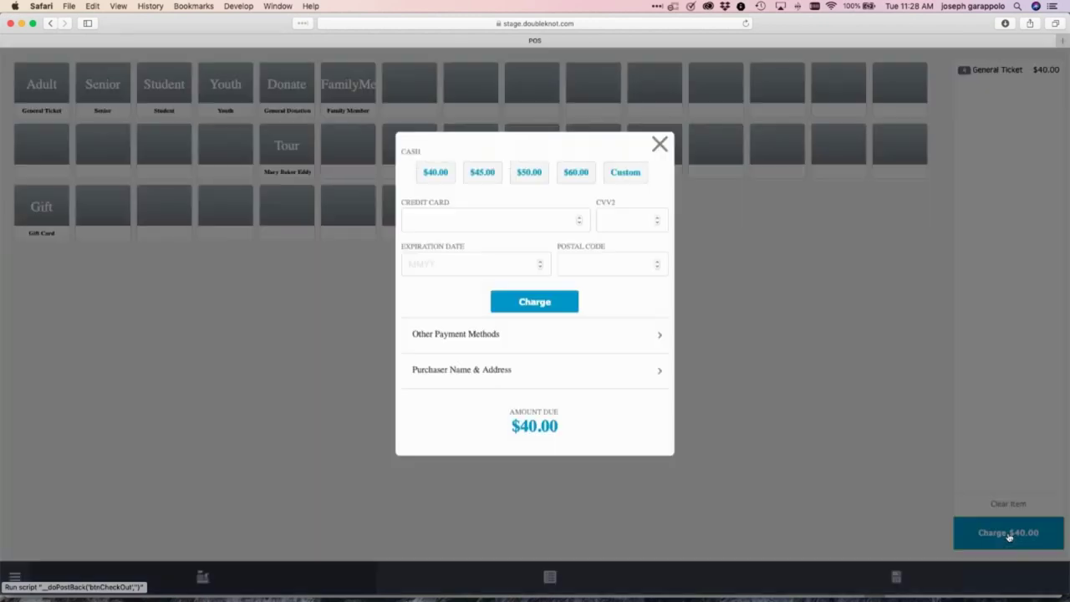
pyautogui.click(473, 334)
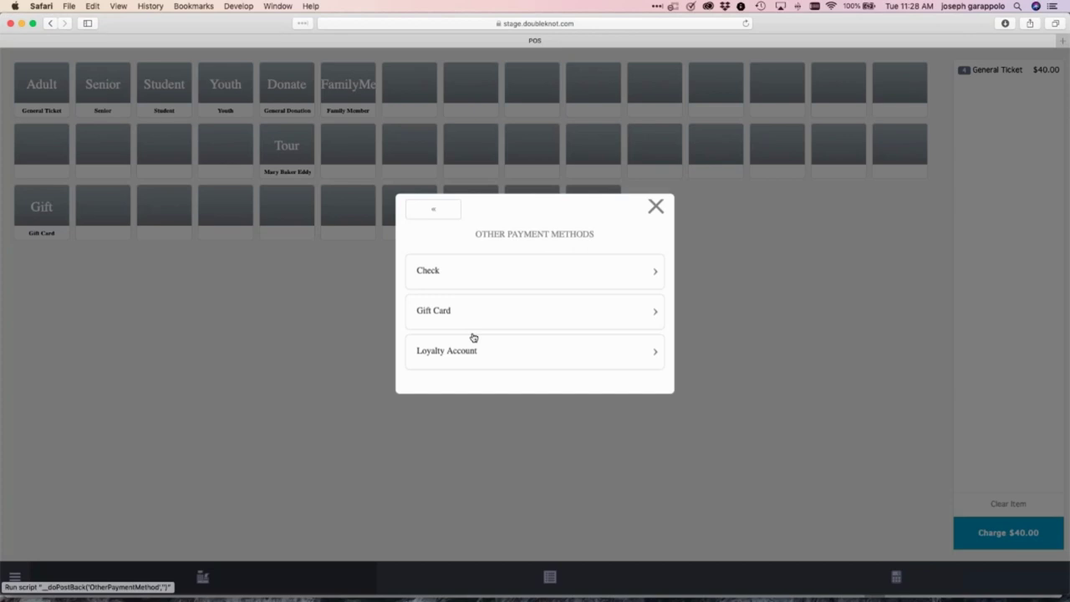
pyautogui.click(452, 312)
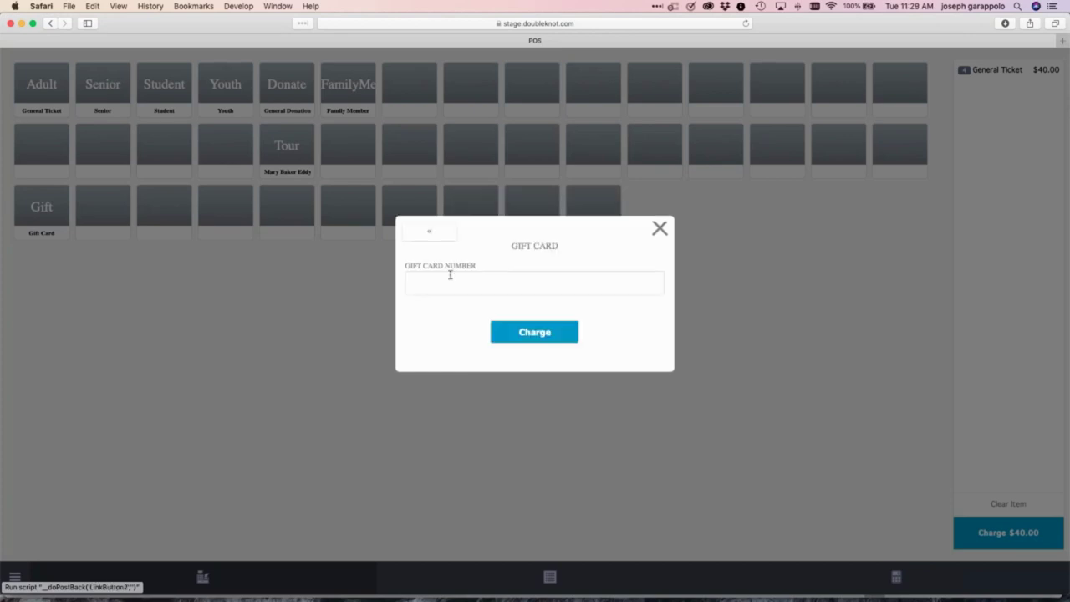
pyautogui.click(534, 283)
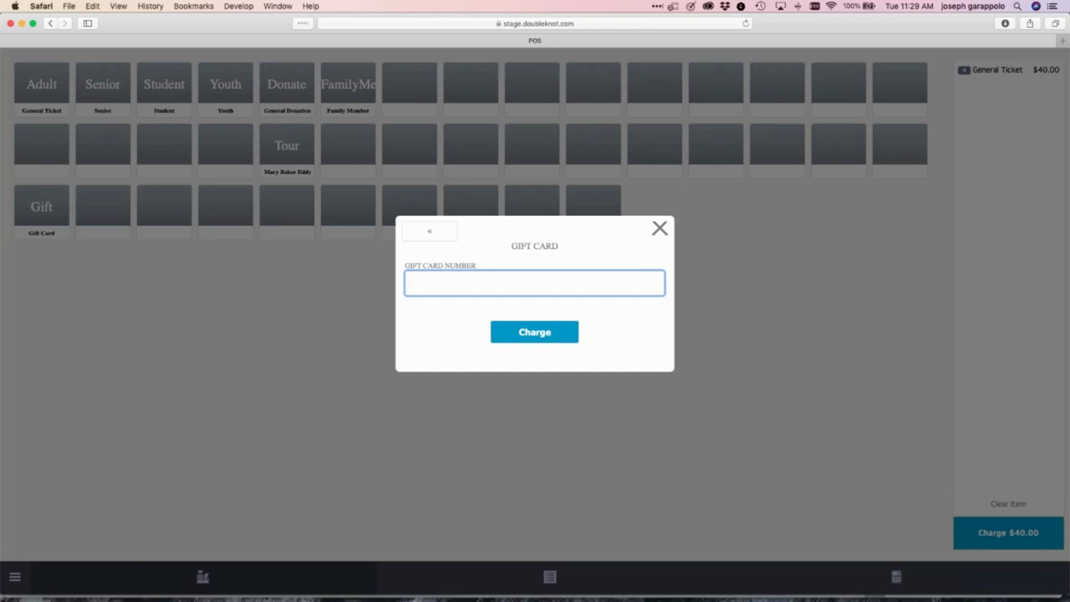
pyautogui.write('JoeGGift')
pyautogui.click(555, 332)
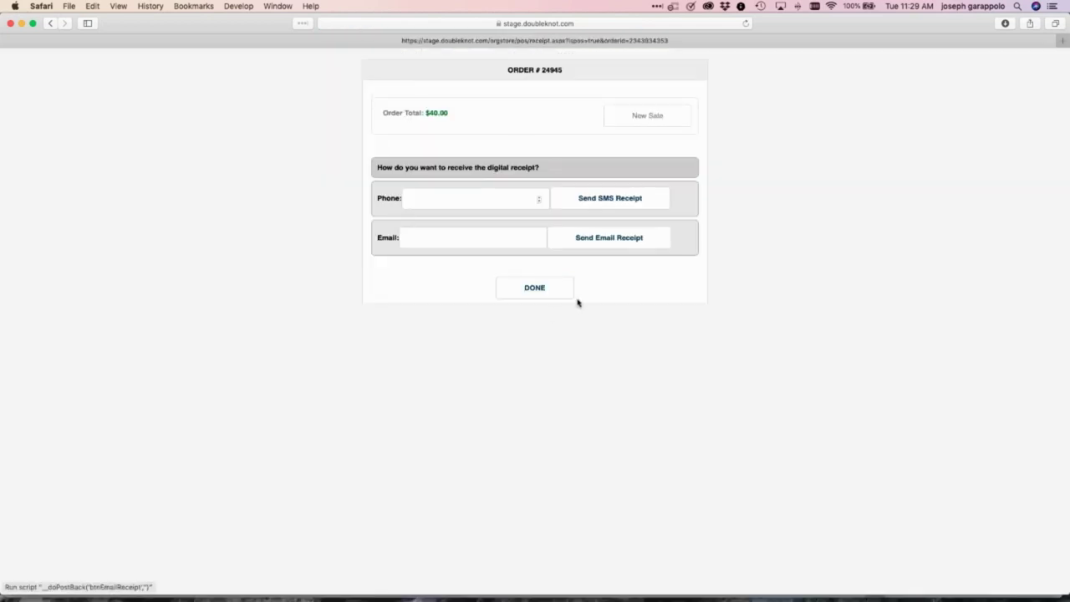
pyautogui.click(544, 291)
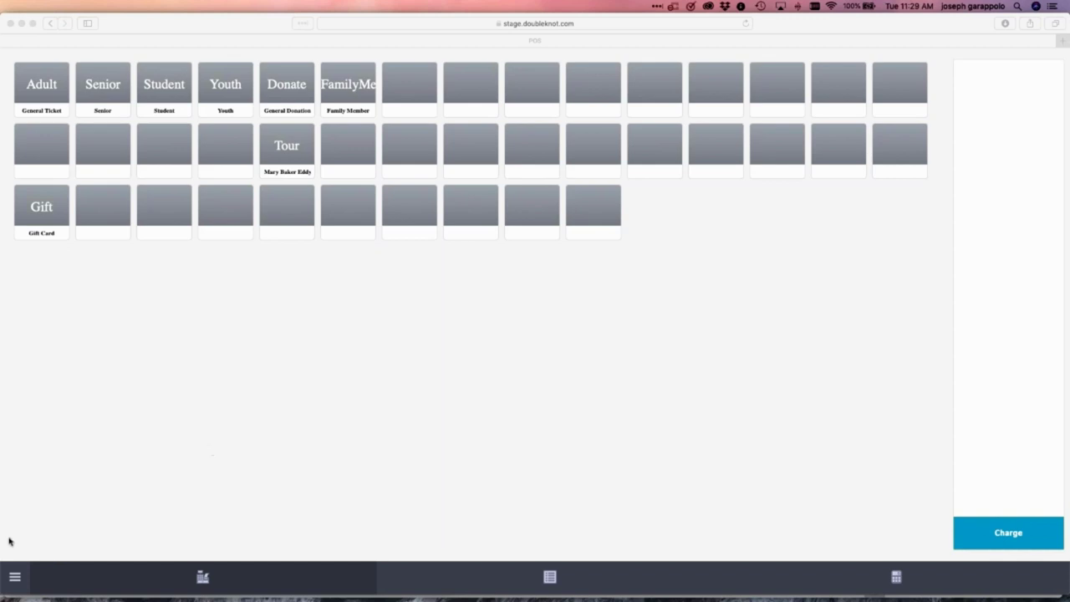
# Search orders with a purchase date range of 1 Day
pyautogui.click(22, 584)
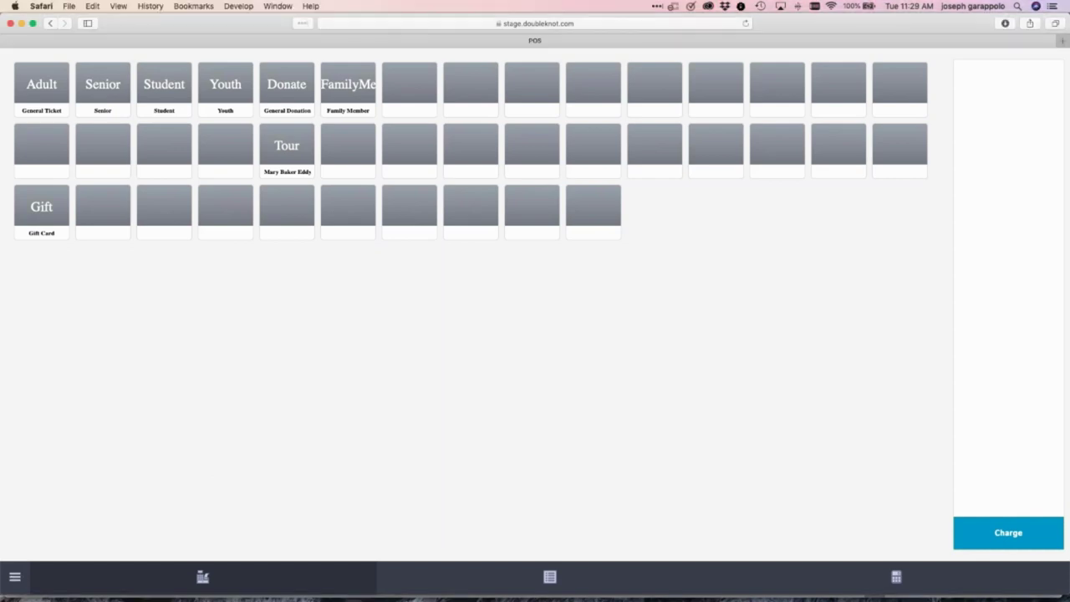
pyautogui.click(15, 576)
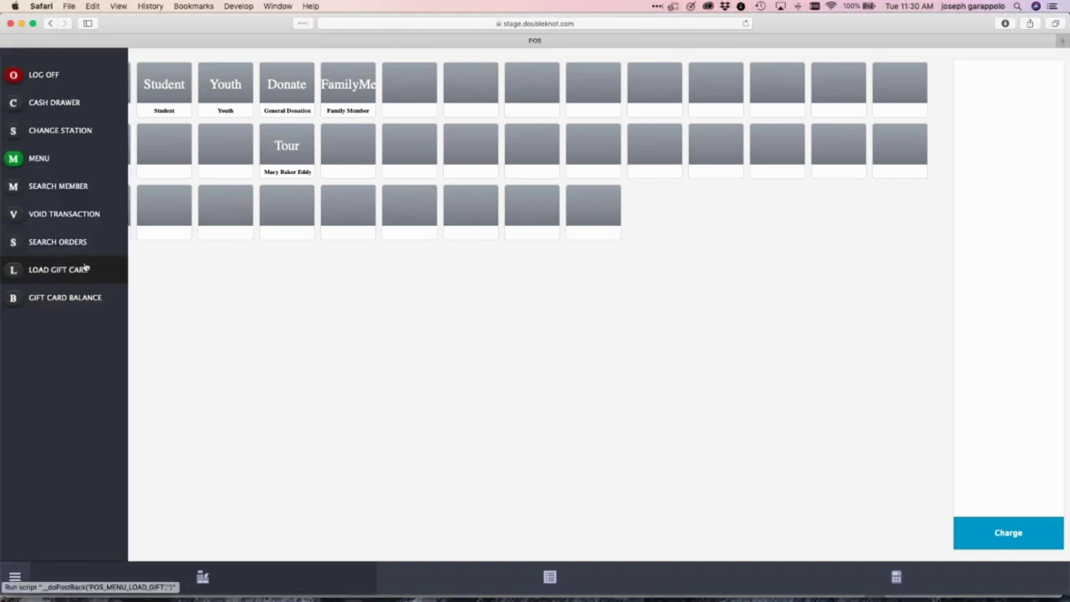
pyautogui.click(69, 241)
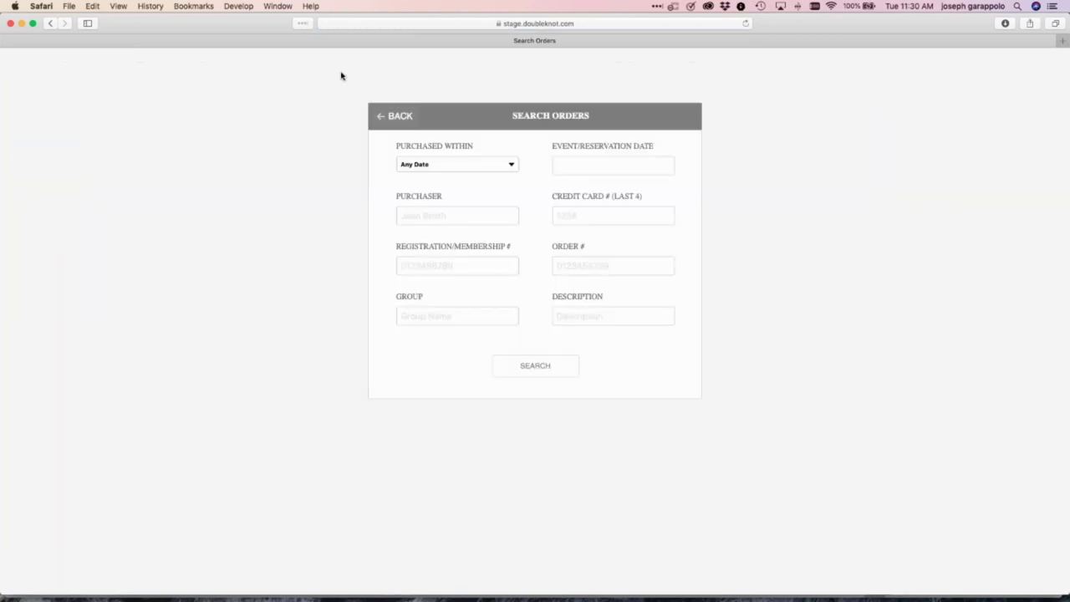
pyautogui.click(460, 164)
pyautogui.press('Up')
pyautogui.press('Up')
pyautogui.press('Up')
pyautogui.press('Up')
pyautogui.press('Up')
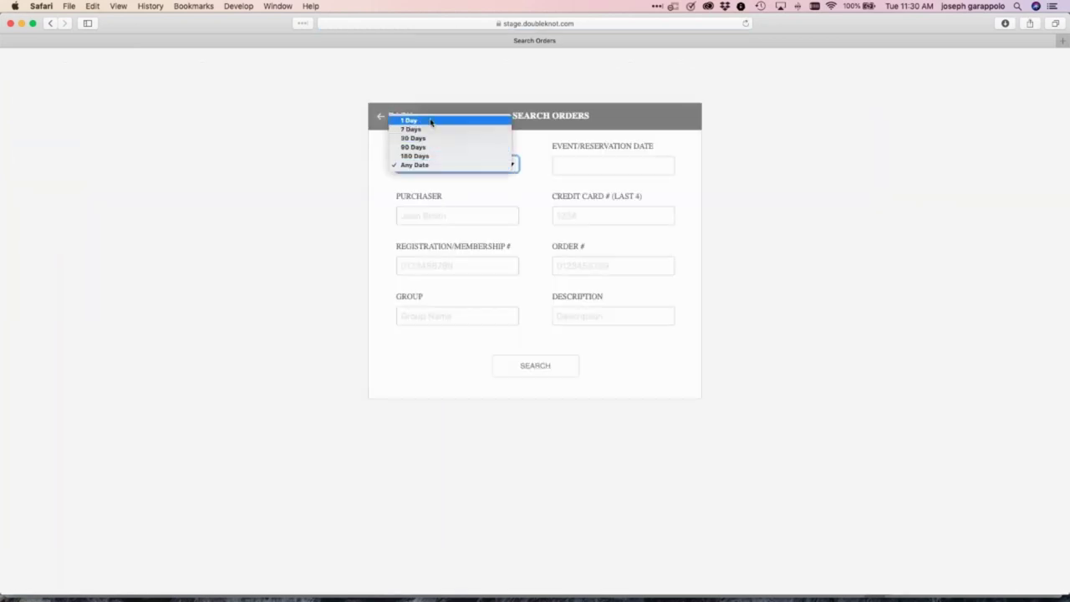
pyautogui.press('Return')
pyautogui.click(545, 371)
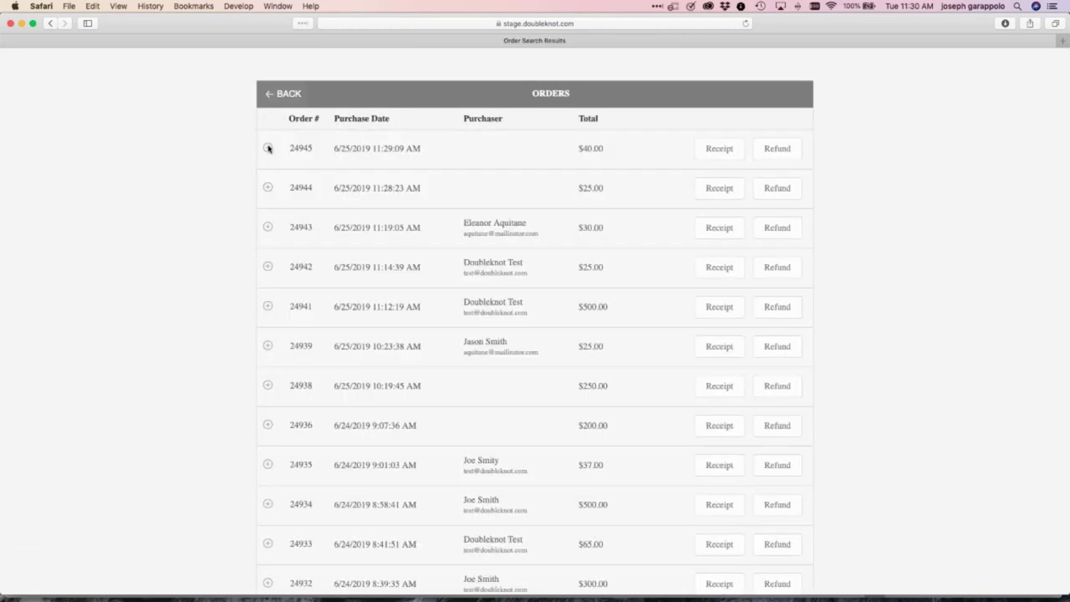
# Expand order 24945 and view its receipt
pyautogui.click(269, 148)
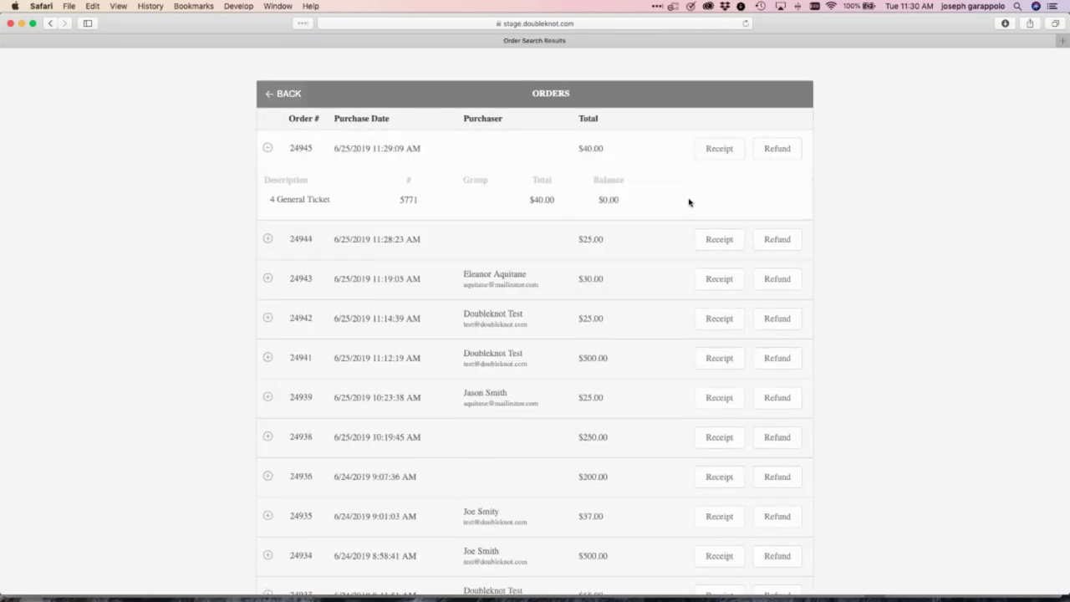
pyautogui.click(724, 158)
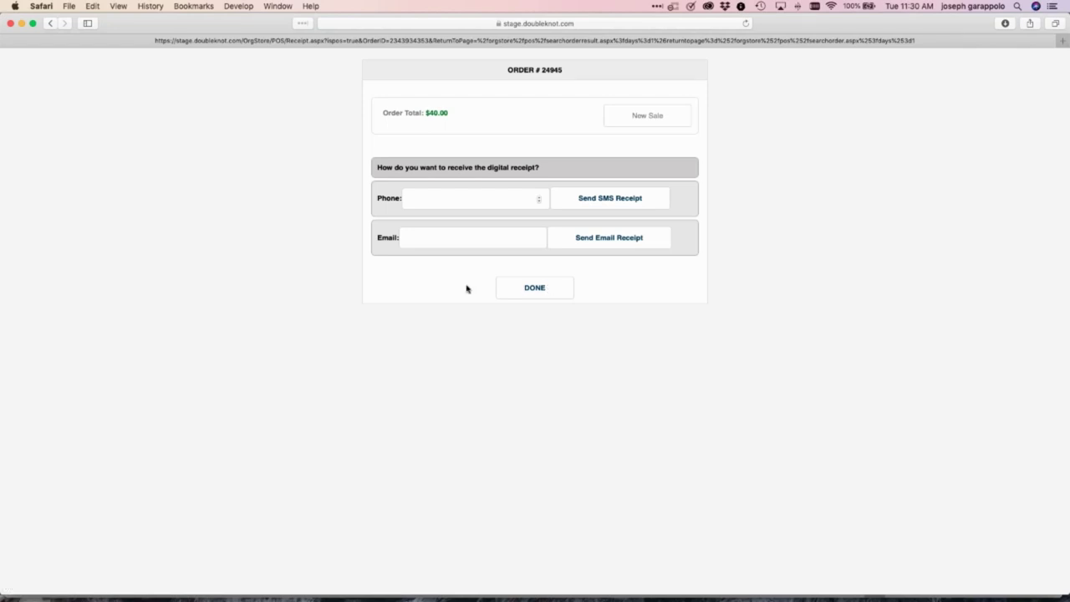
pyautogui.click(535, 289)
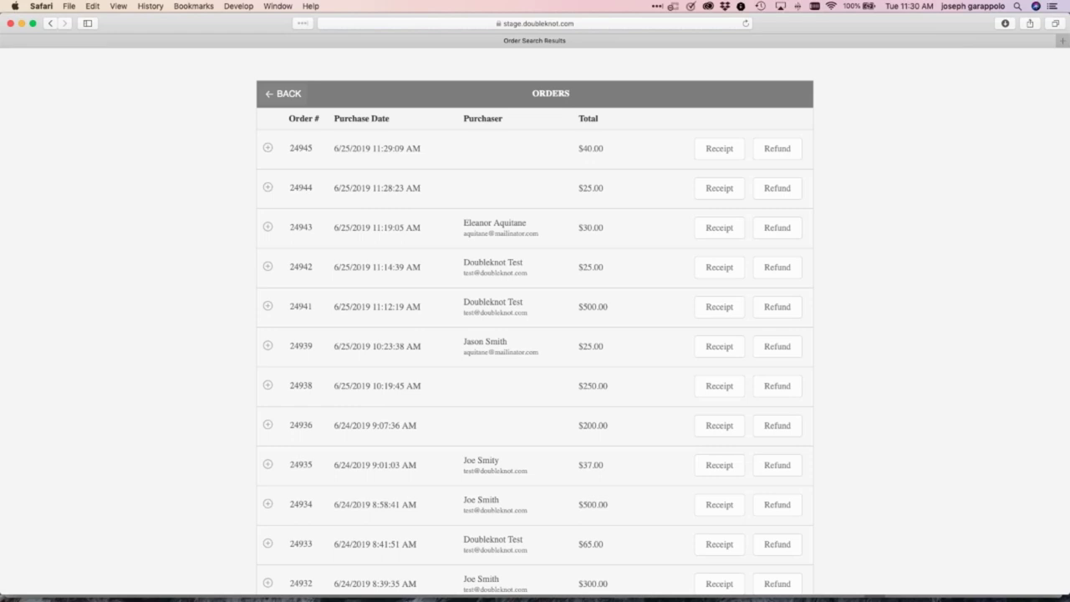
# Rerun the past-day order search, then return to the register's product grid
pyautogui.click(282, 95)
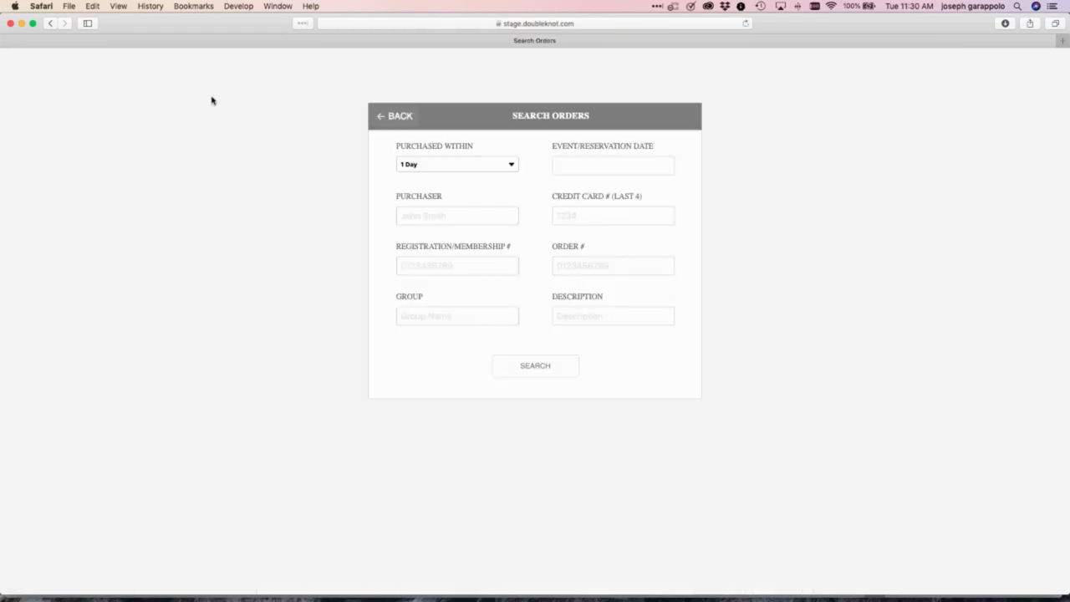
pyautogui.click(529, 377)
pyautogui.scroll(-2, 355, 376)
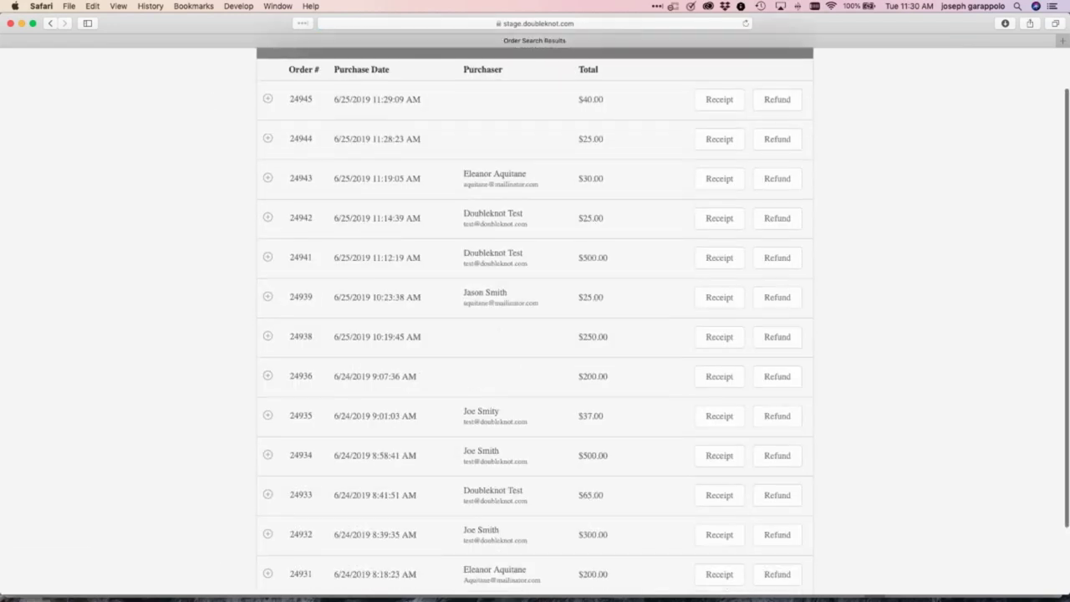
pyautogui.scroll(2, 535, 335)
pyautogui.click(287, 93)
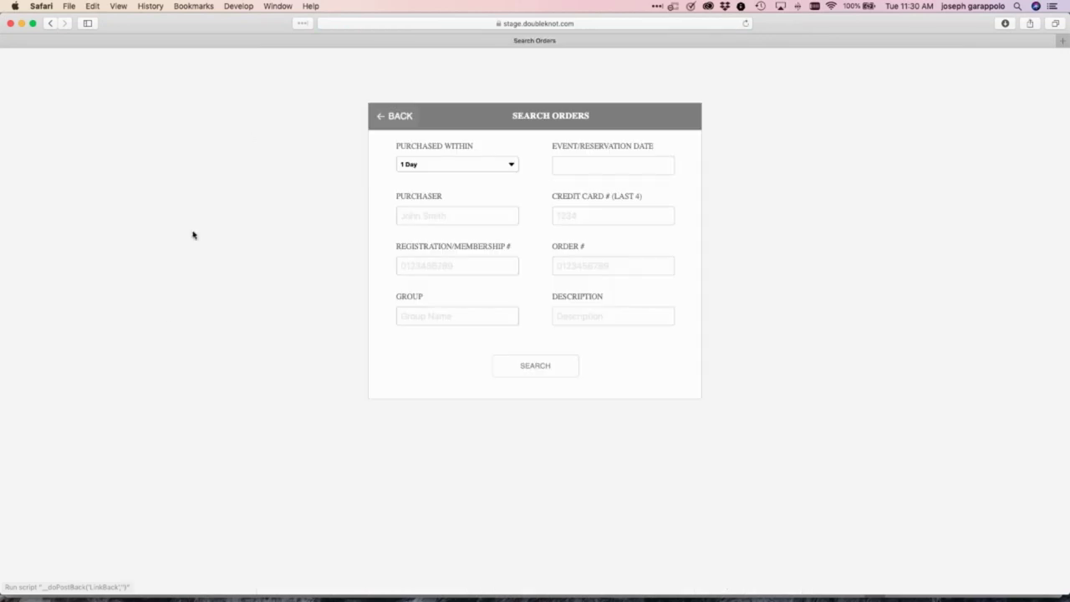
pyautogui.click(398, 116)
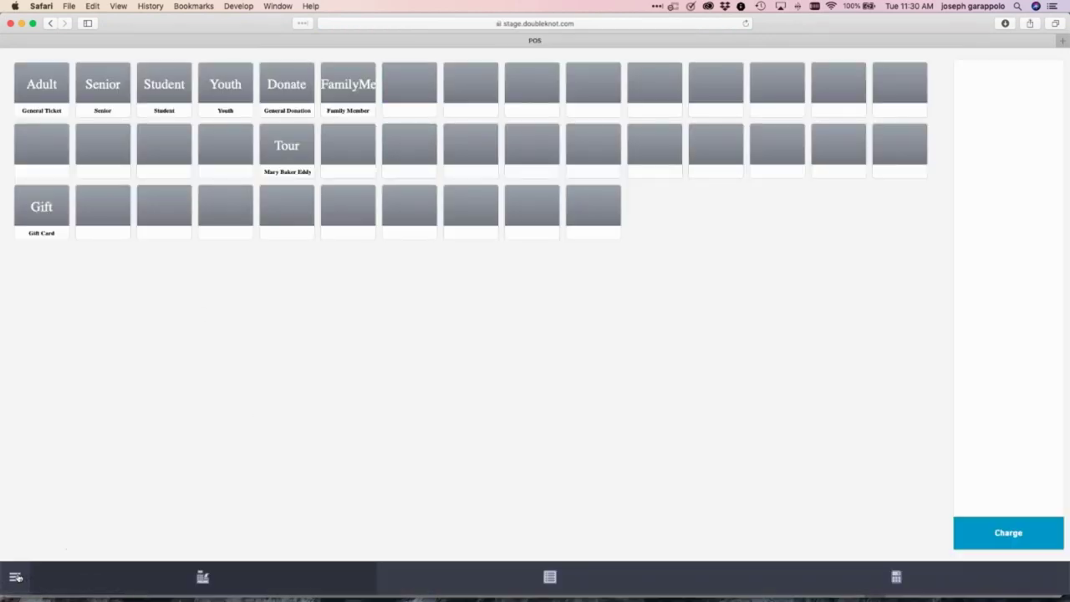
# Leave the register via Menu and Feature List, then open Financial Accounts
pyautogui.click(15, 577)
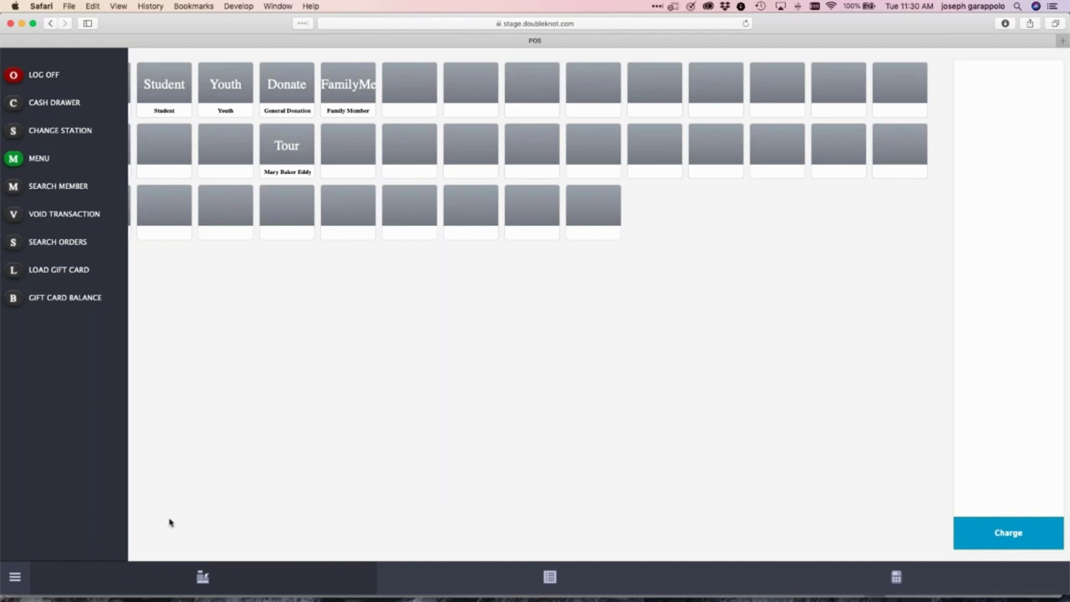
pyautogui.click(15, 577)
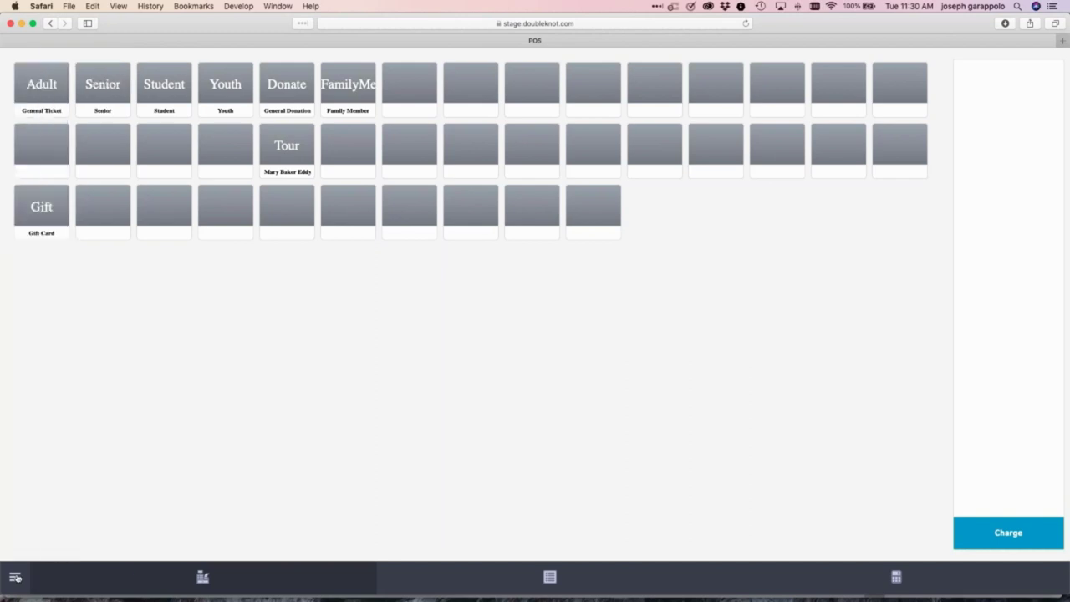
pyautogui.click(15, 577)
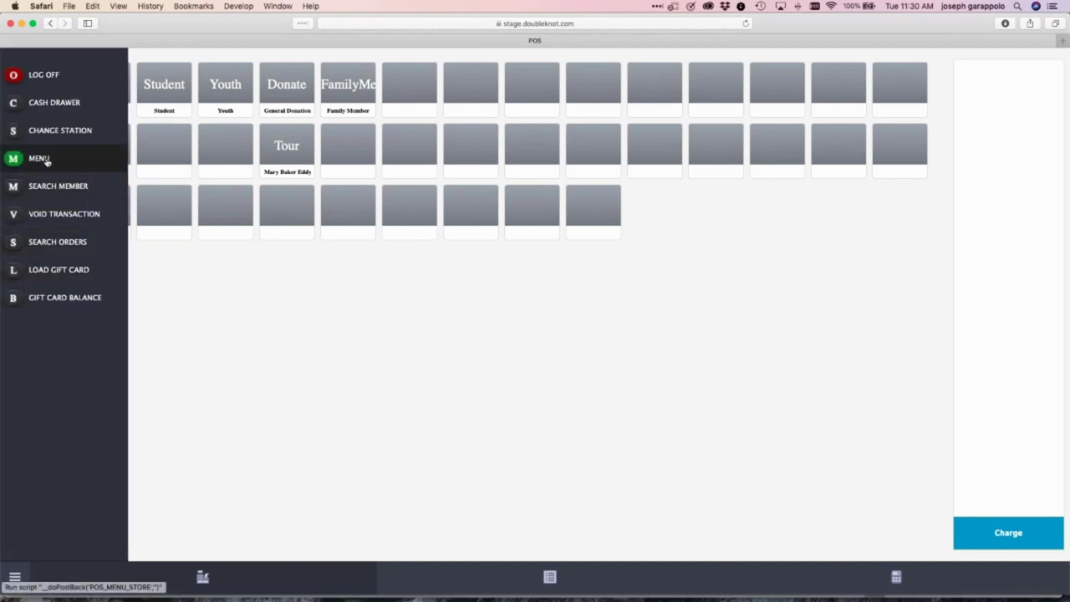
pyautogui.click(42, 159)
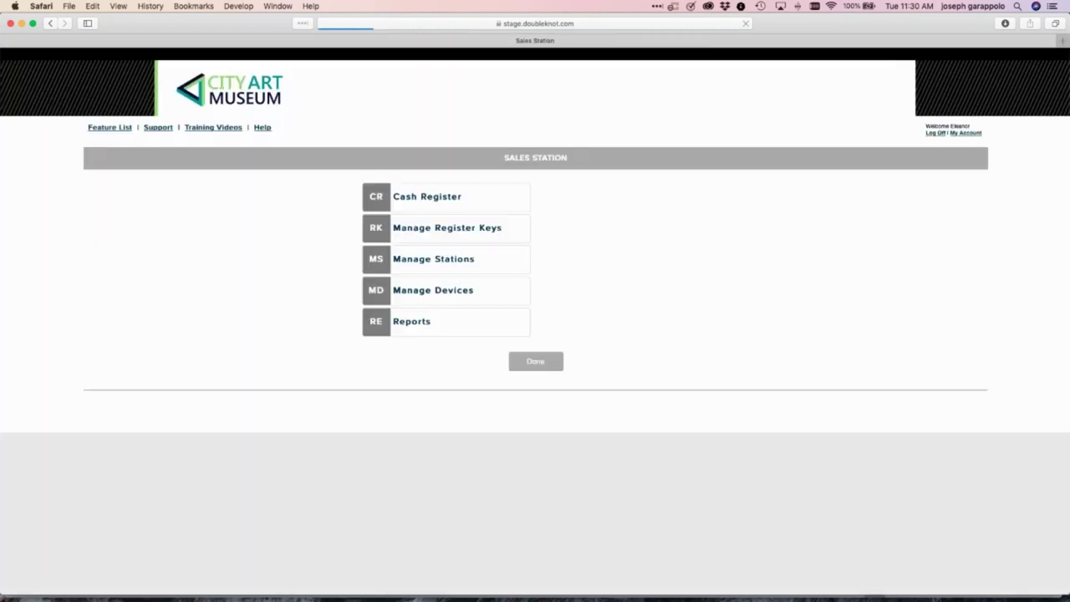
pyautogui.click(114, 129)
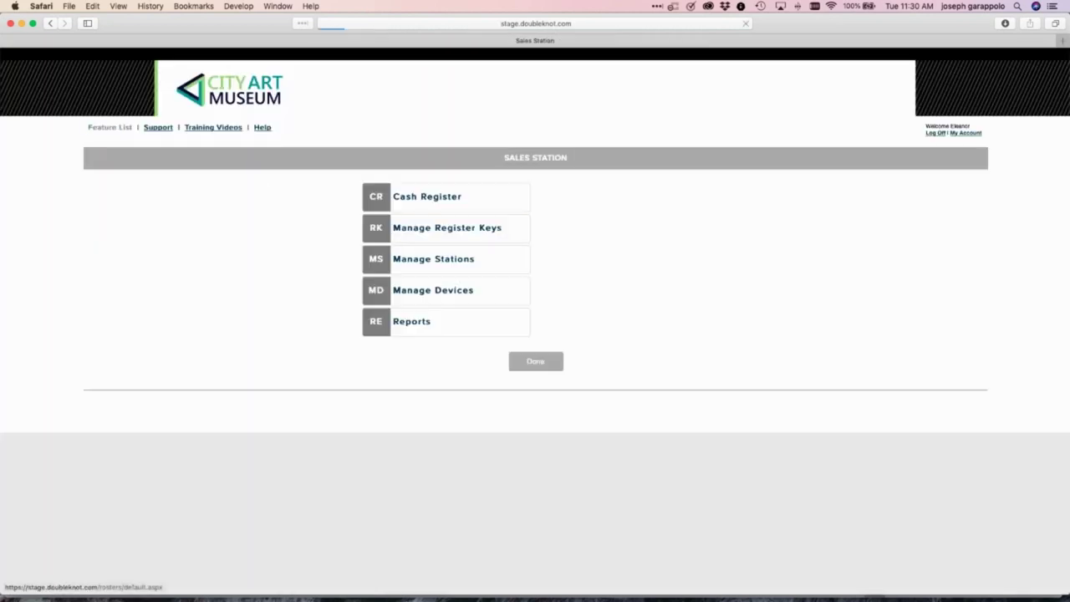
pyautogui.scroll(-8, 79, 321)
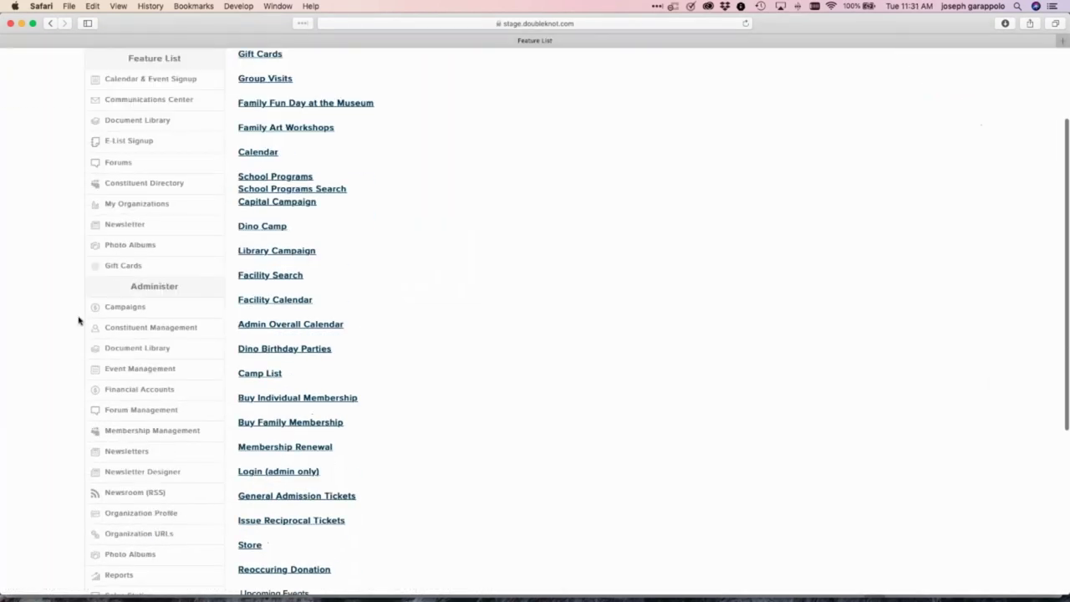
pyautogui.scroll(-1, 84, 326)
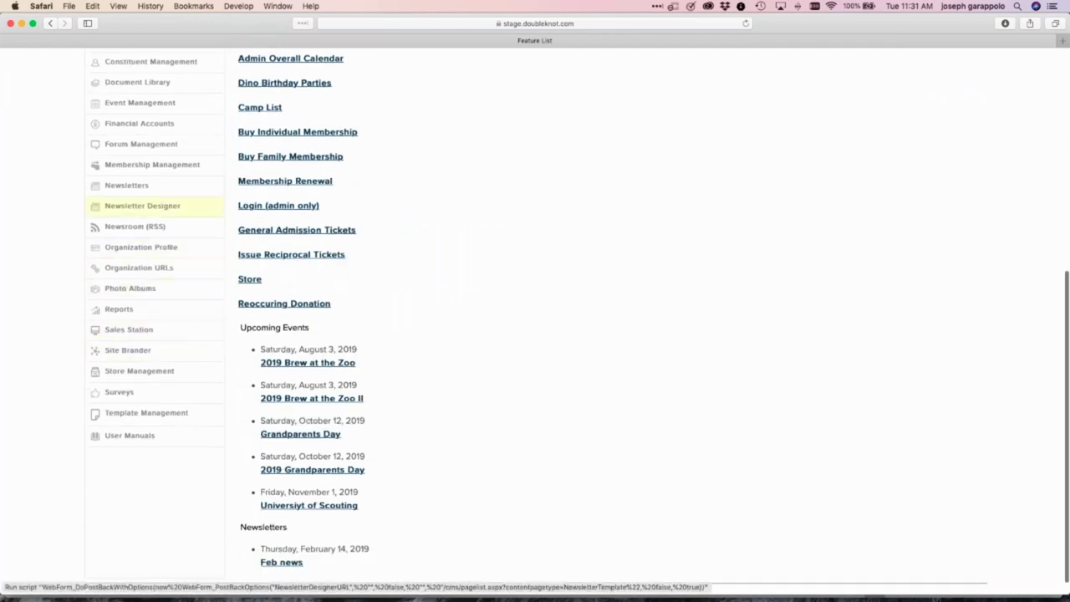
pyautogui.click(158, 125)
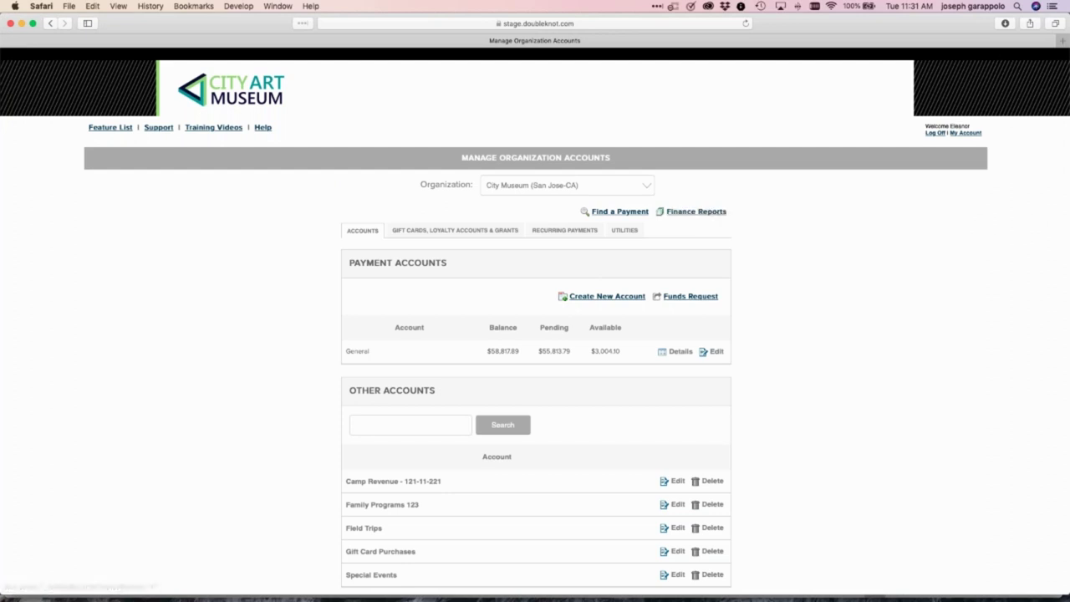
# Open the Payment Details finance report, highlight the Gift Card payment entry, and close it
pyautogui.click(713, 214)
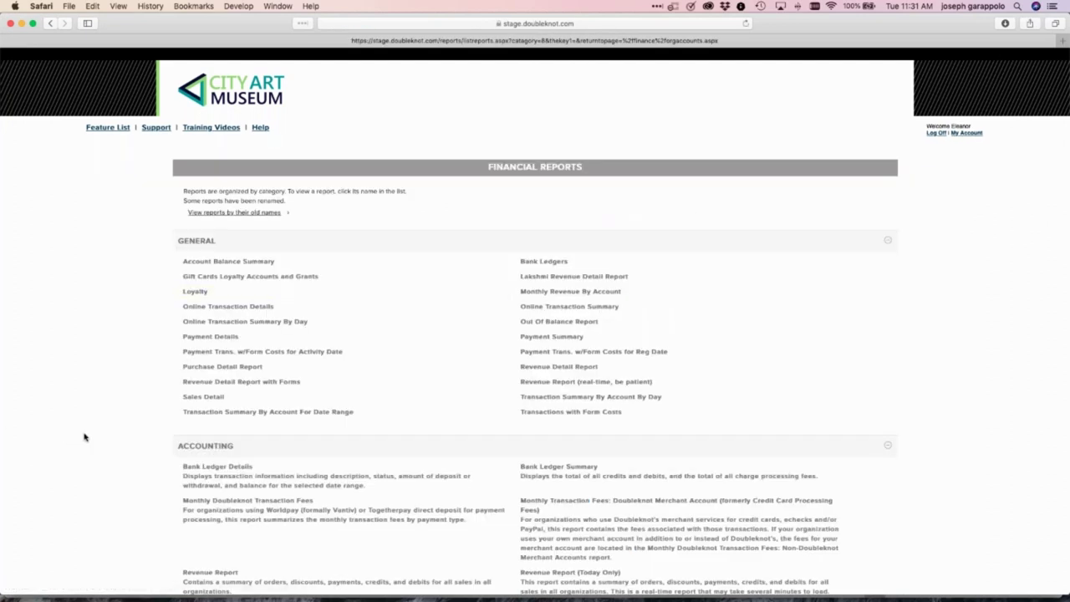
pyautogui.scroll(-2, 84, 437)
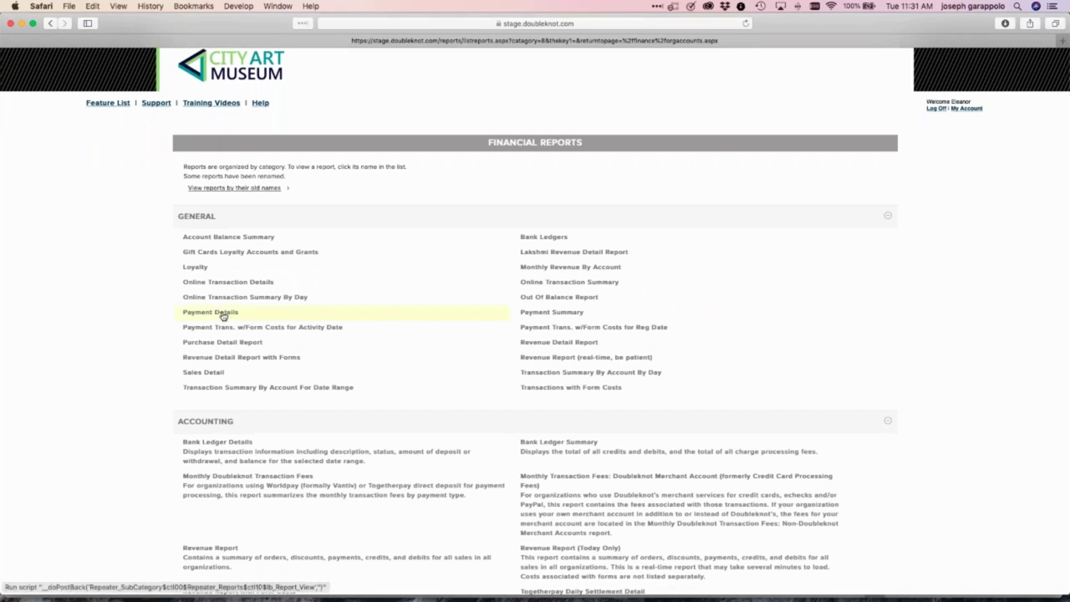
pyautogui.click(223, 315)
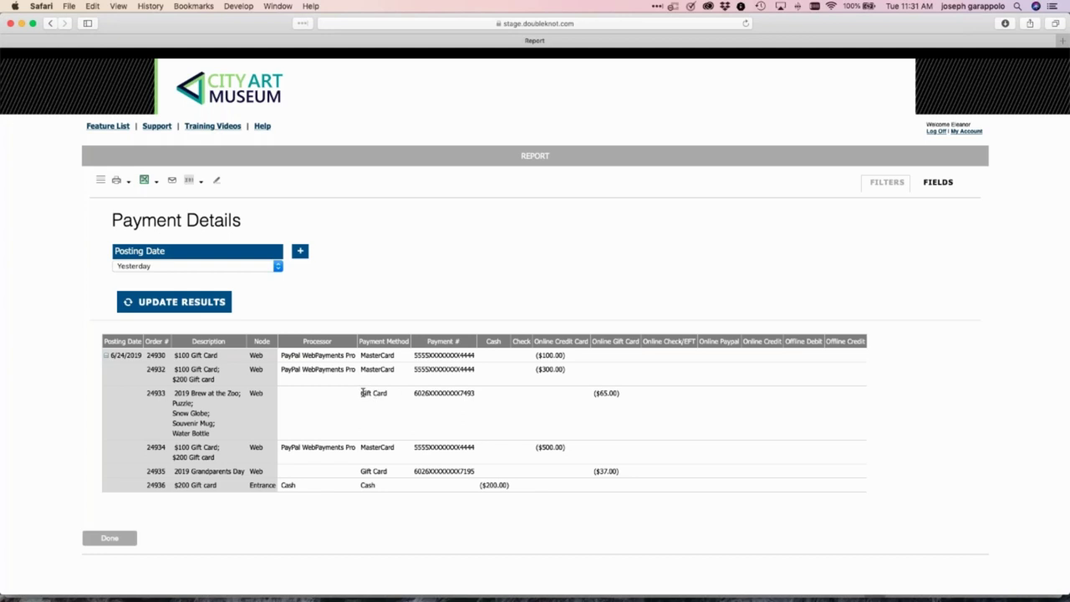
pyautogui.moveTo(361, 393); pyautogui.dragTo(389, 396)
pyautogui.click(110, 537)
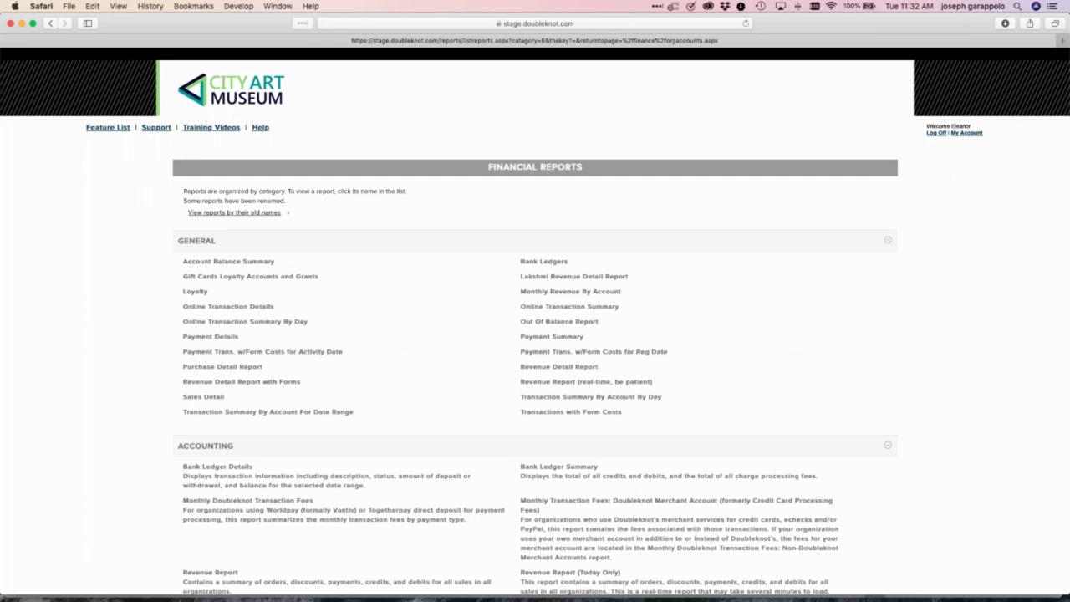
# View the Payments by Method custom report, close it, and return to the Feature List
pyautogui.scroll(-15, 453, 489)
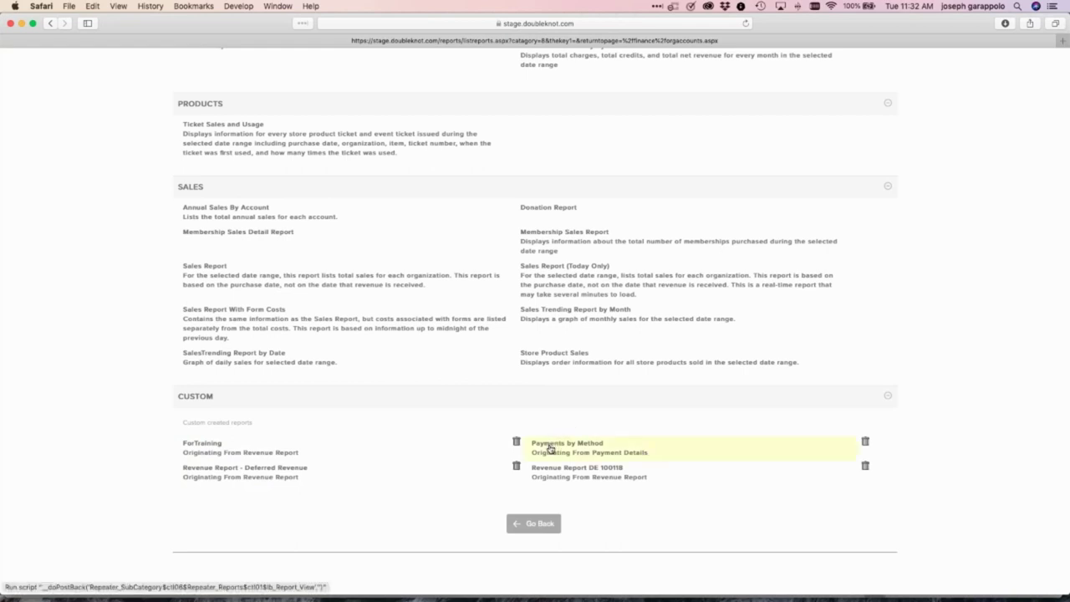
pyautogui.click(550, 449)
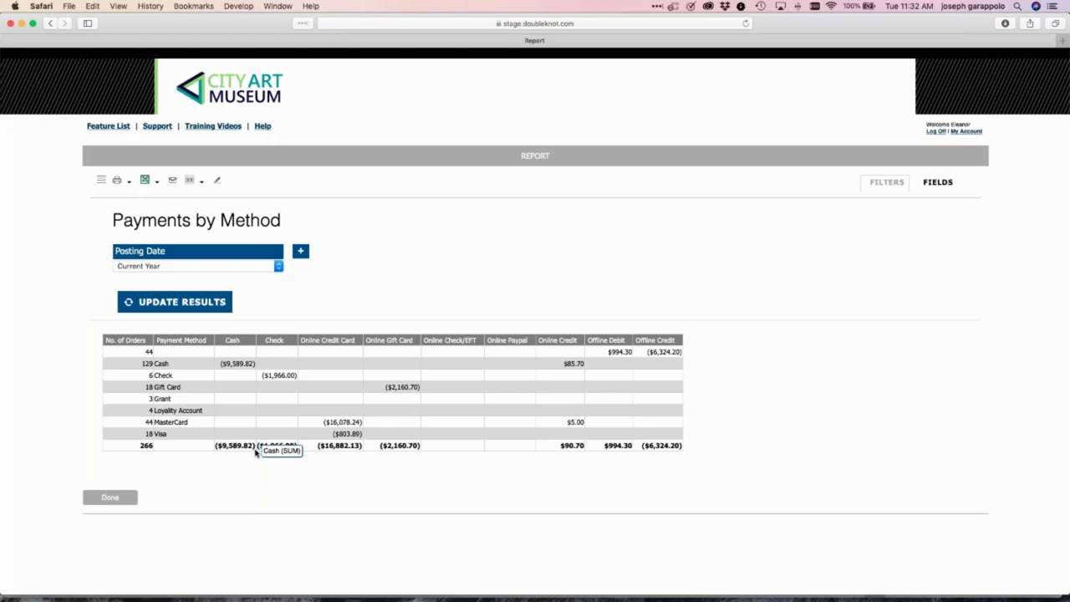
pyautogui.click(117, 500)
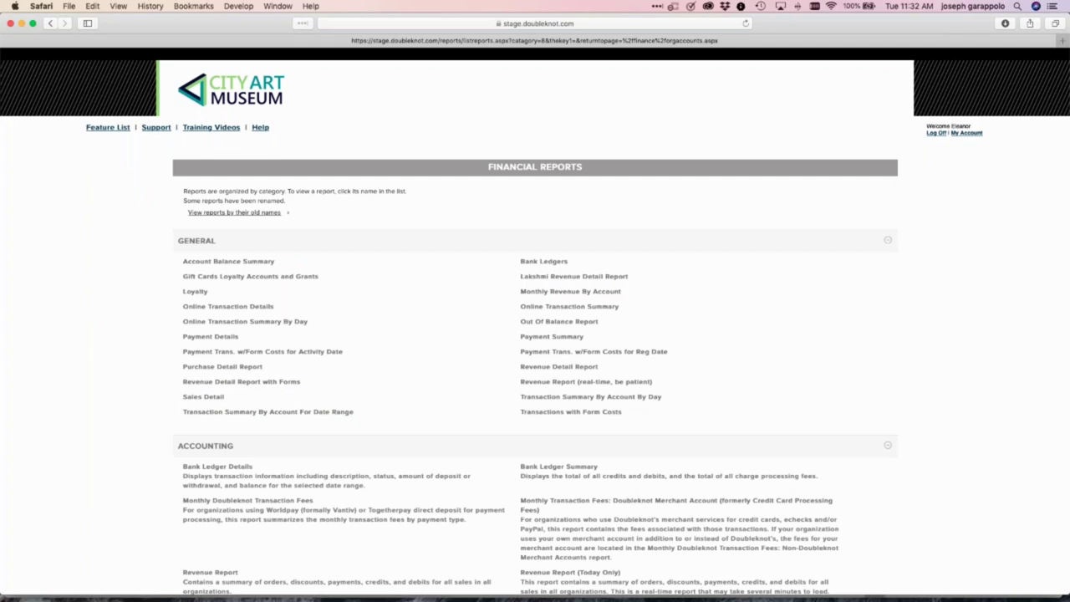
pyautogui.click(115, 128)
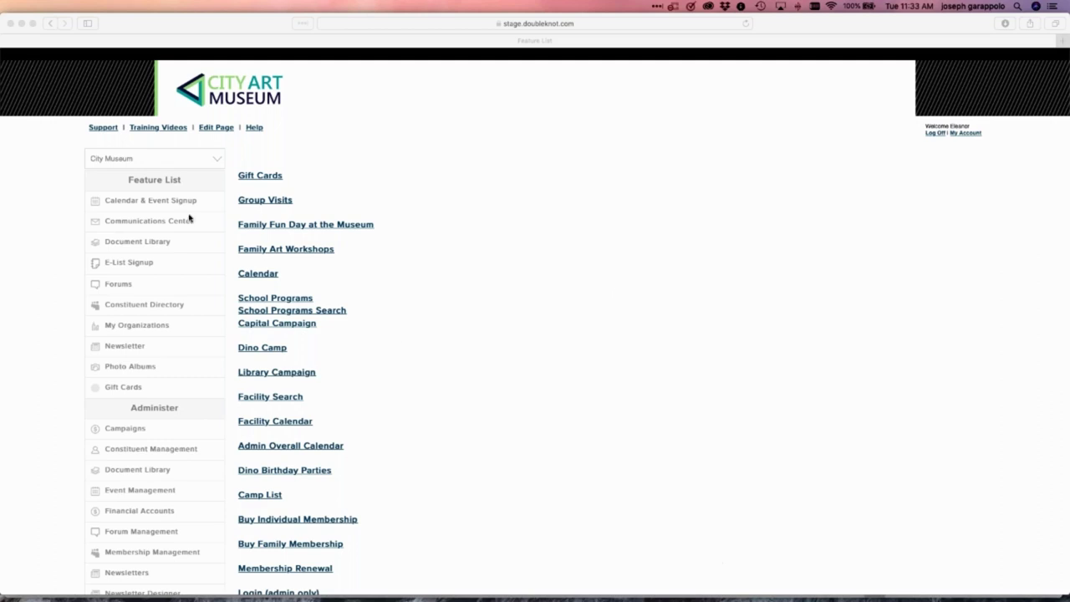
# Open View Accounts & Transactions under Financial Accounts' Gift Cards, Loyalty Accounts & Grants tab
pyautogui.scroll(-5, 54, 322)
pyautogui.scroll(2, 55, 322)
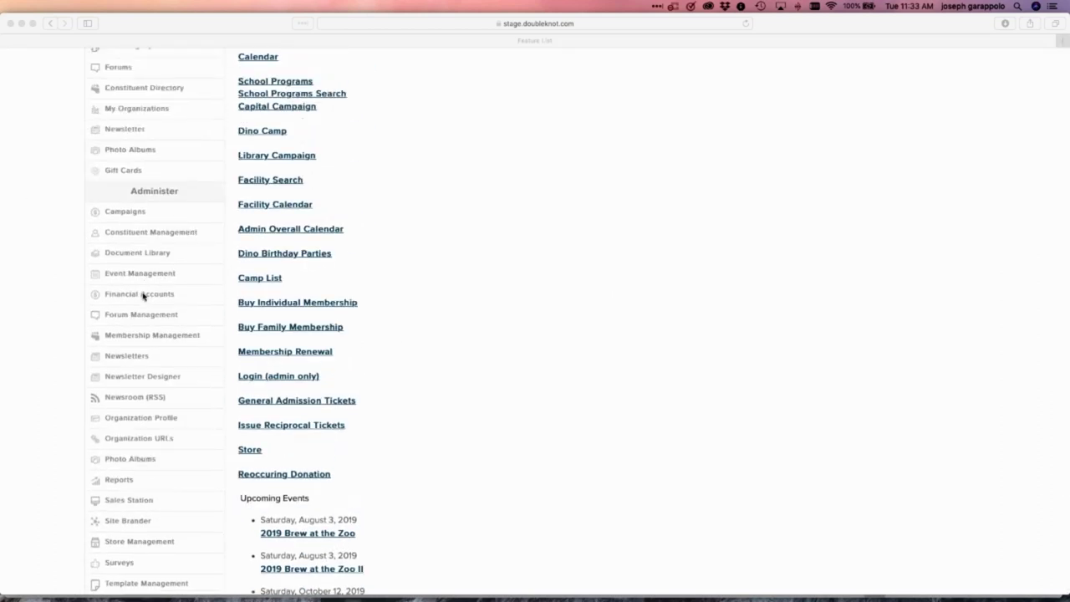
pyautogui.click(142, 294)
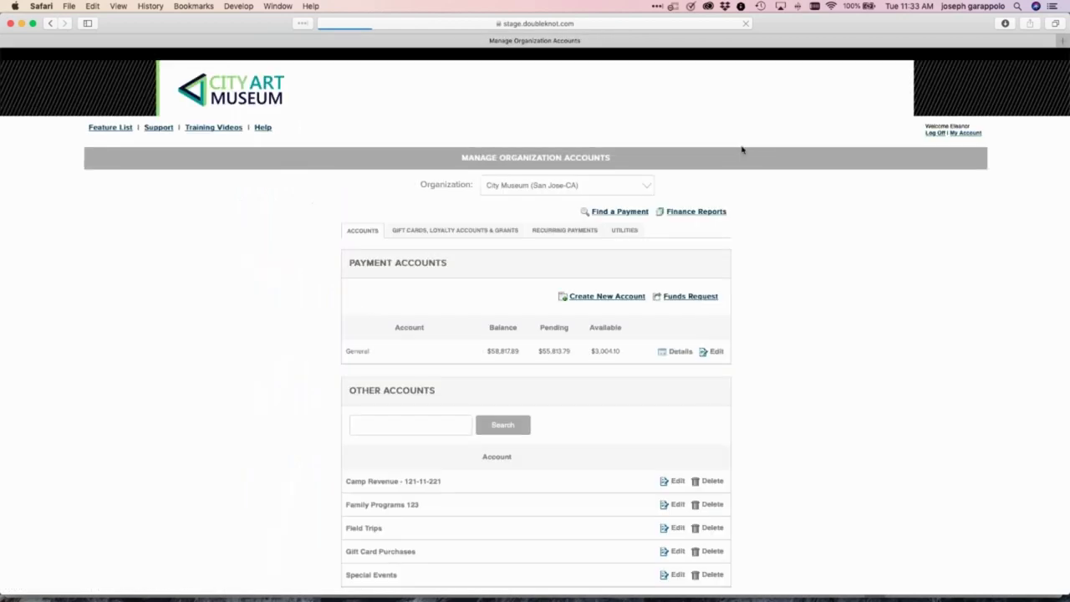
pyautogui.click(458, 229)
pyautogui.click(399, 297)
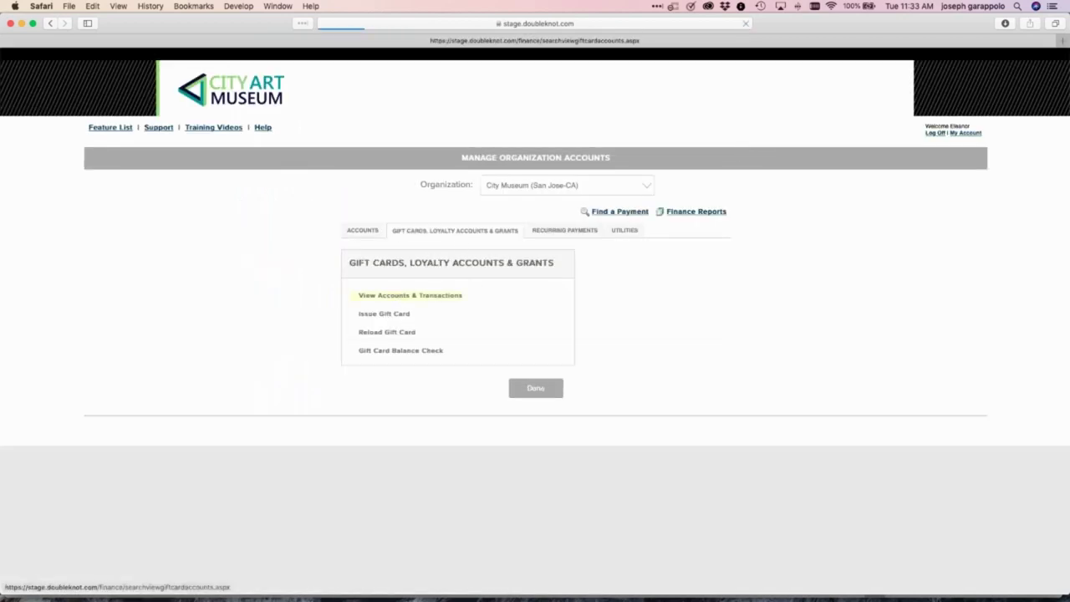
pyautogui.click(125, 196)
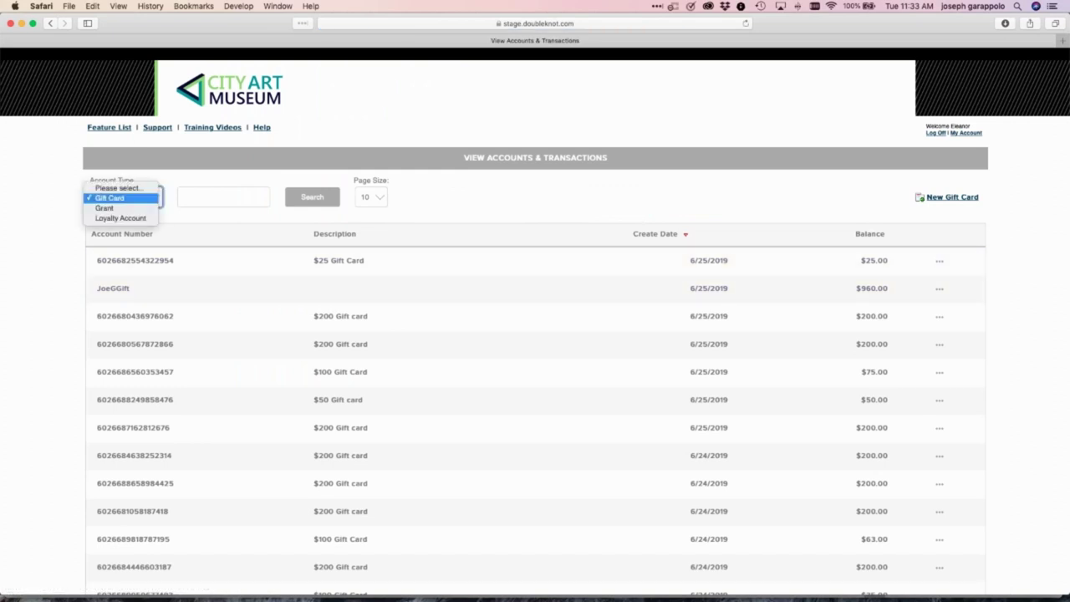
# Switch Account Type to Loyalty Account, listing the two funds at $997.00 and $950.00
pyautogui.click(128, 218)
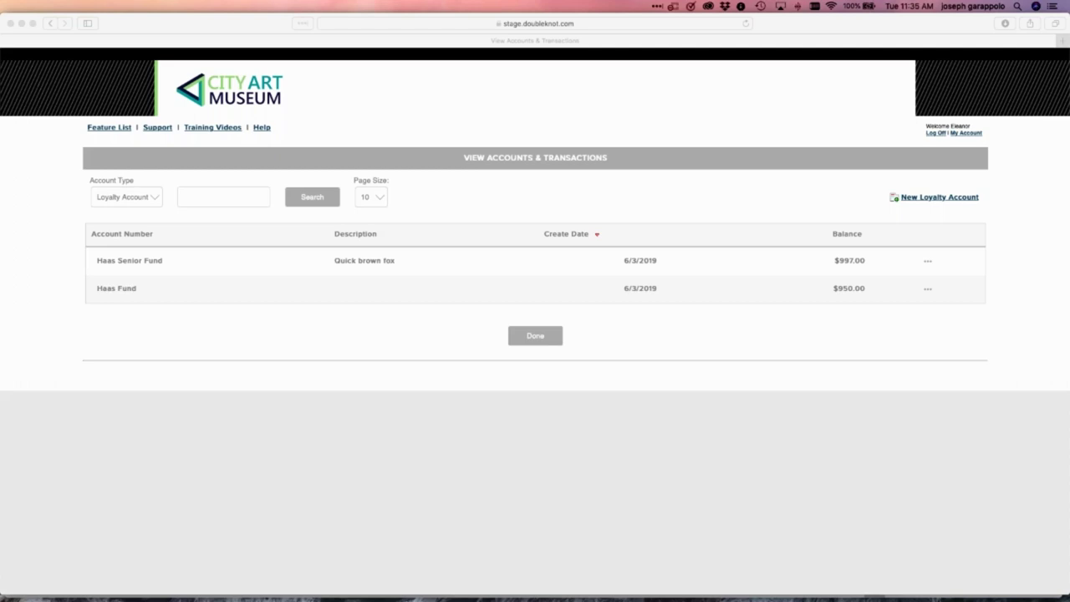
pyautogui.click(116, 138)
pyautogui.click(115, 131)
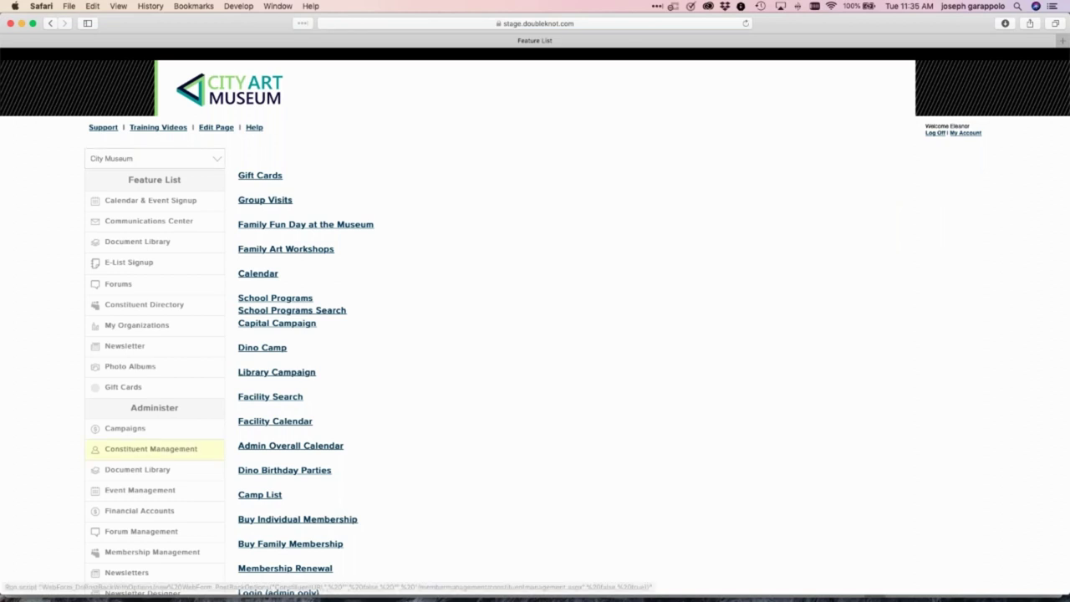
pyautogui.click(151, 512)
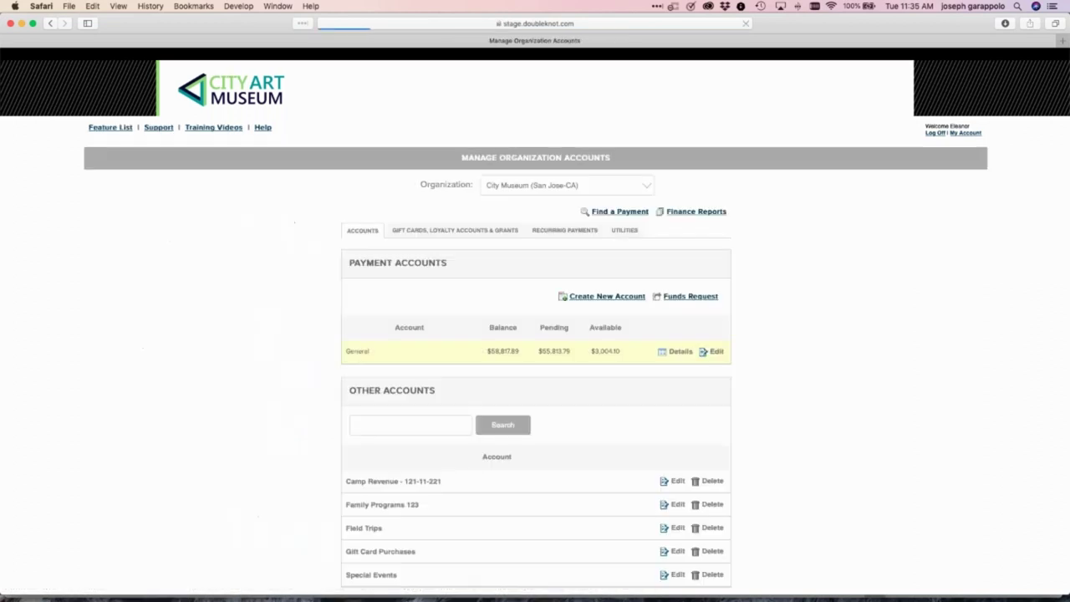
pyautogui.click(461, 233)
pyautogui.click(409, 299)
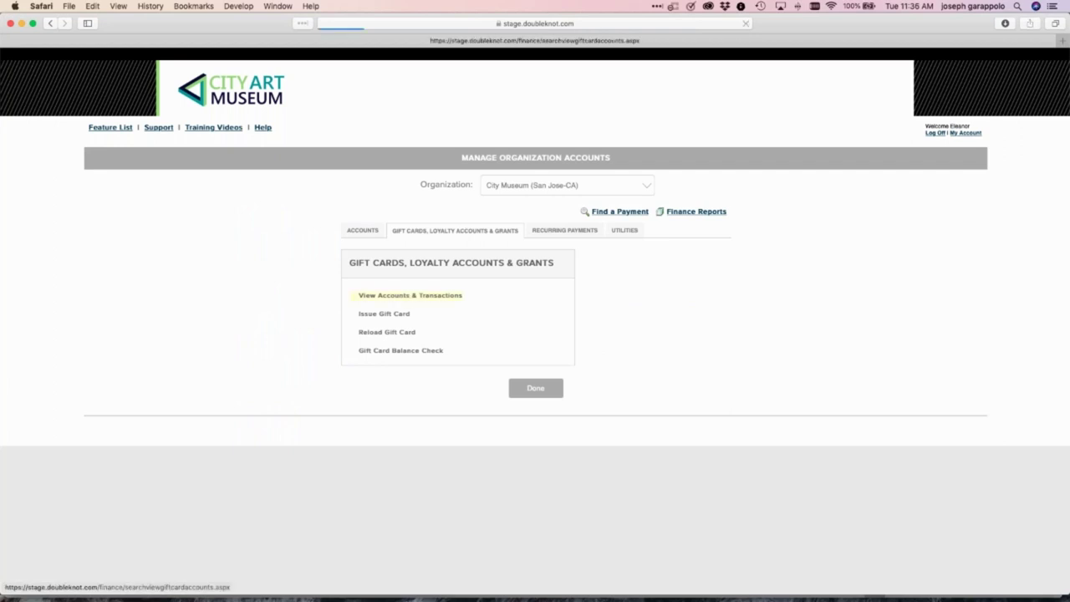
pyautogui.click(122, 198)
pyautogui.click(121, 197)
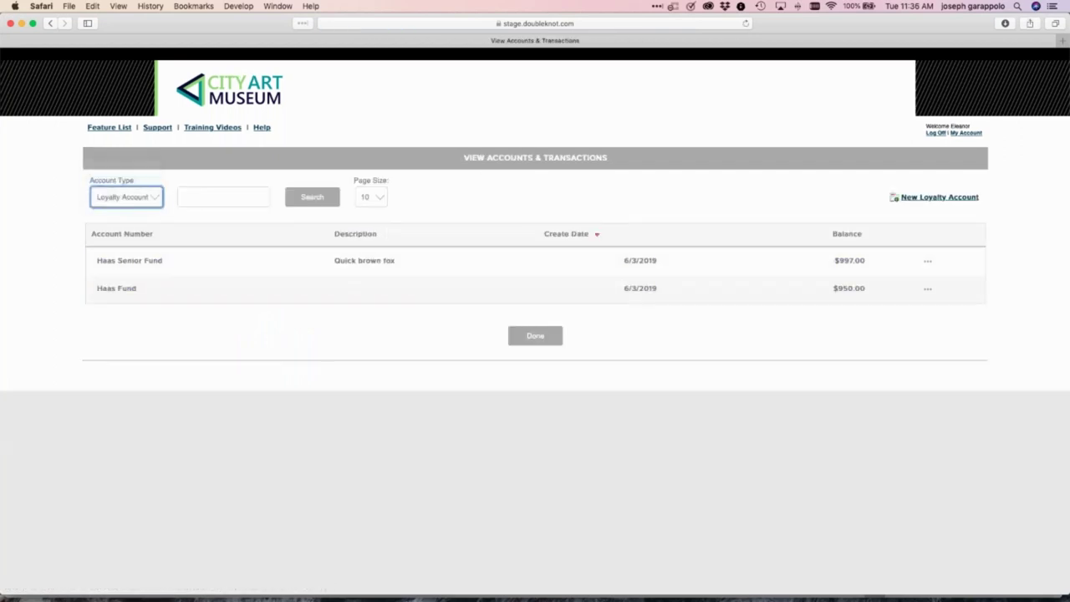
pyautogui.click(150, 186)
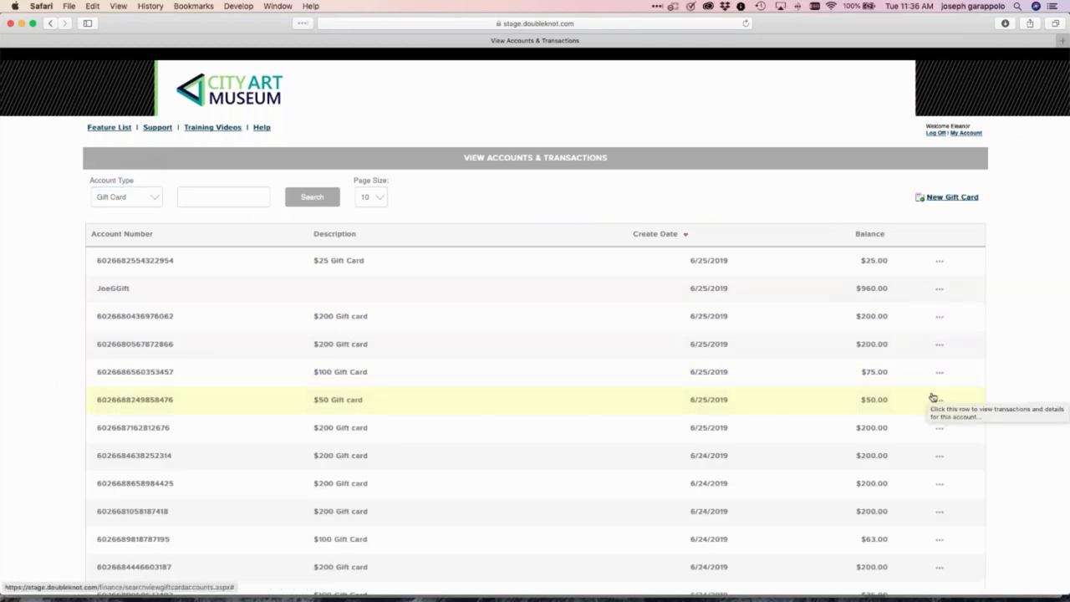
pyautogui.scroll(-1, 934, 398)
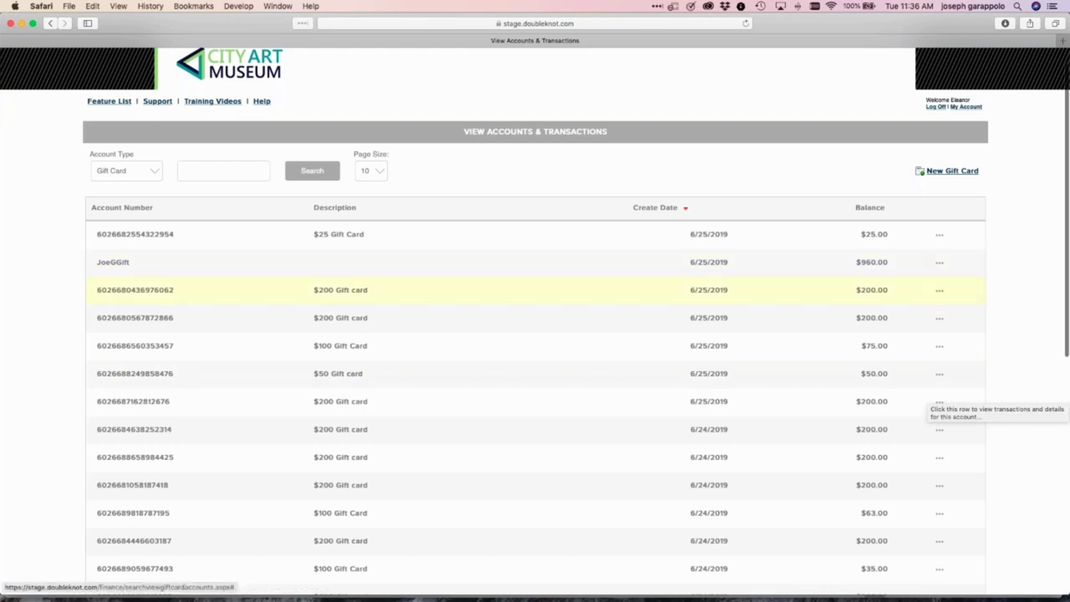
pyautogui.click(940, 262)
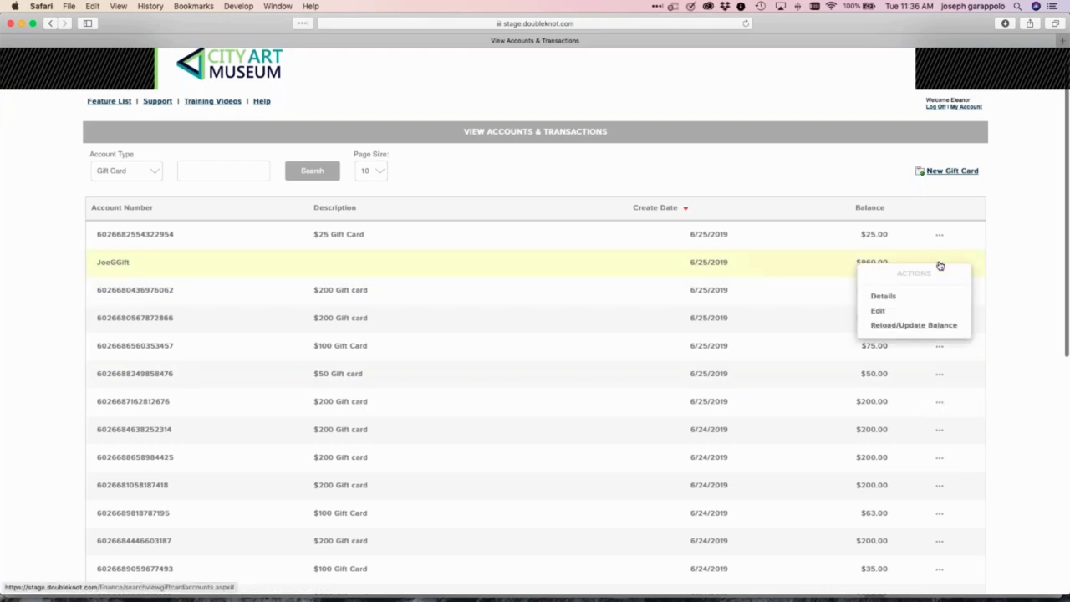
pyautogui.click(895, 298)
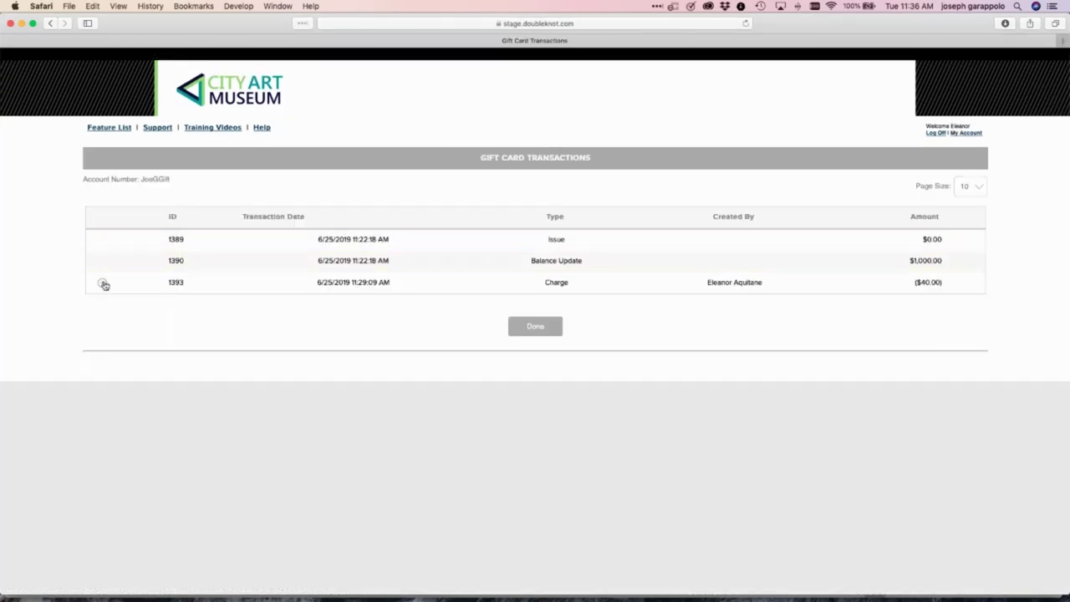
pyautogui.click(102, 284)
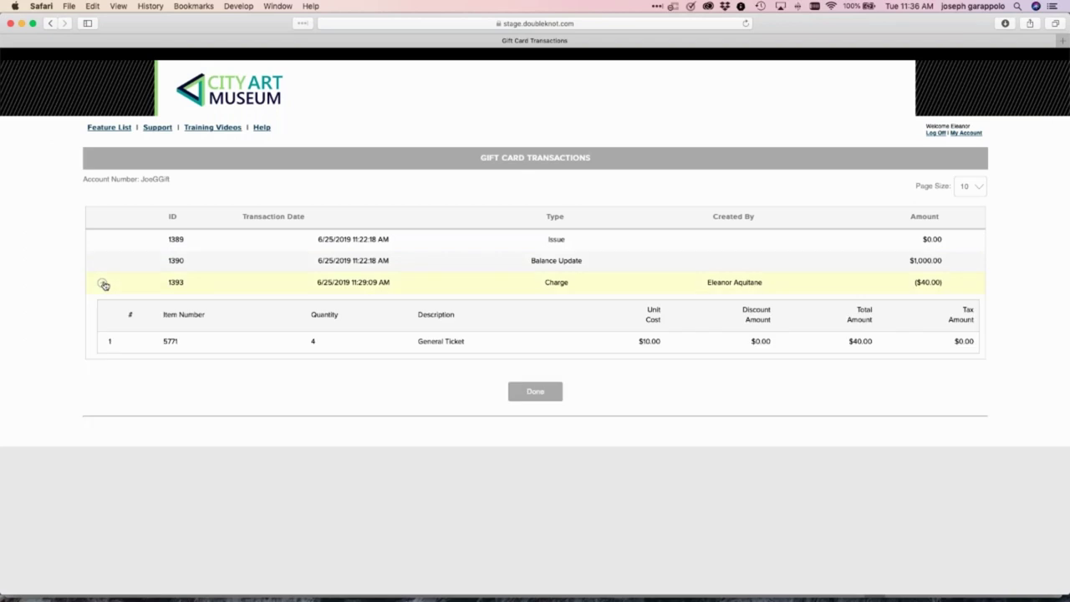
pyautogui.click(533, 397)
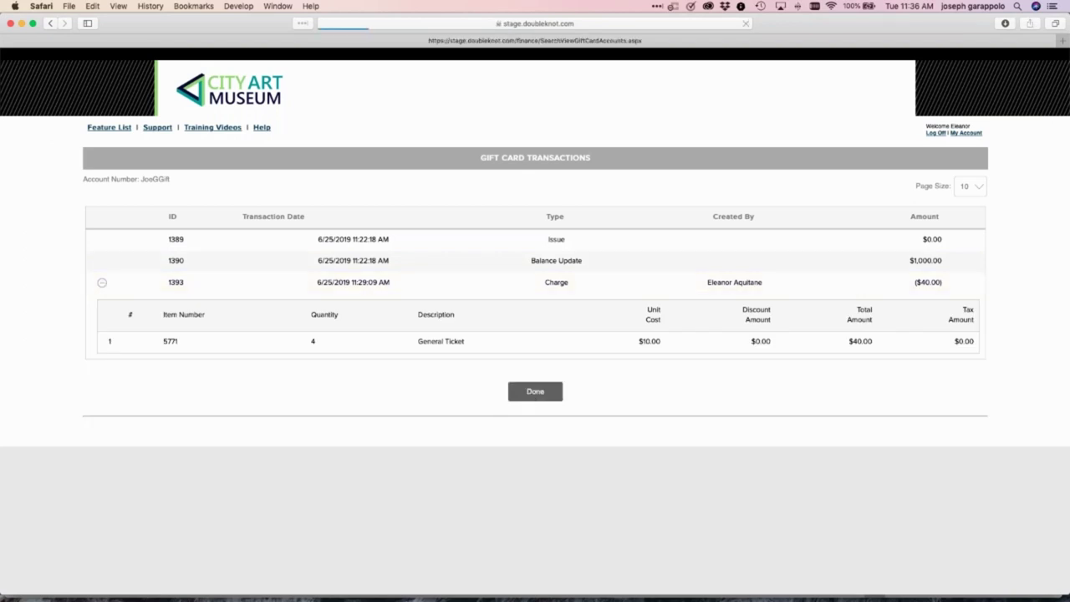
# Go through Feature List, Reports and Financial Reports to open the Revenue Report's field editor
pyautogui.click(107, 130)
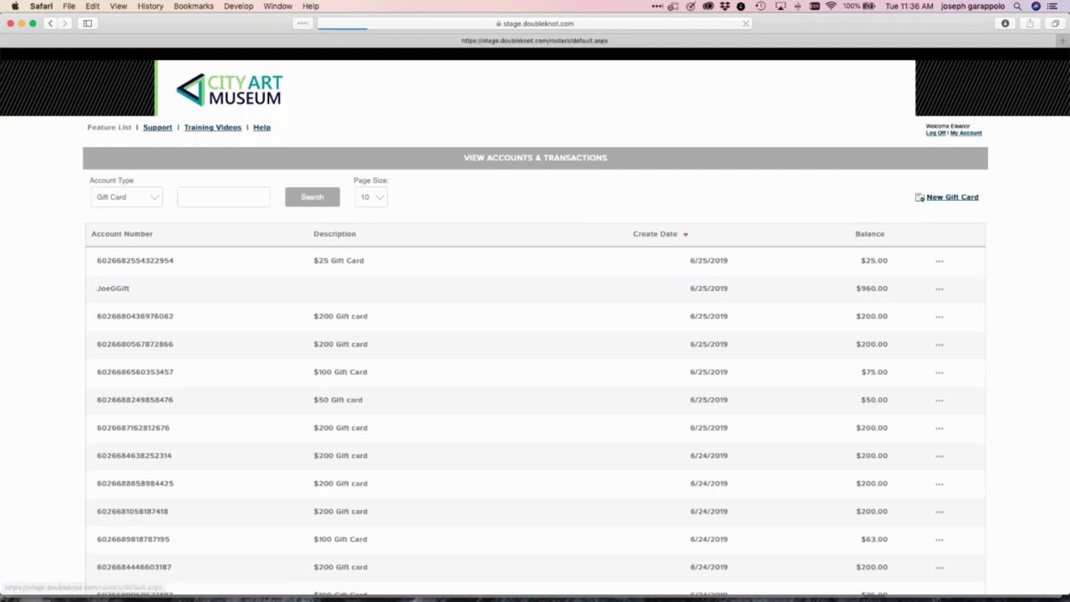
pyautogui.scroll(-5, 49, 378)
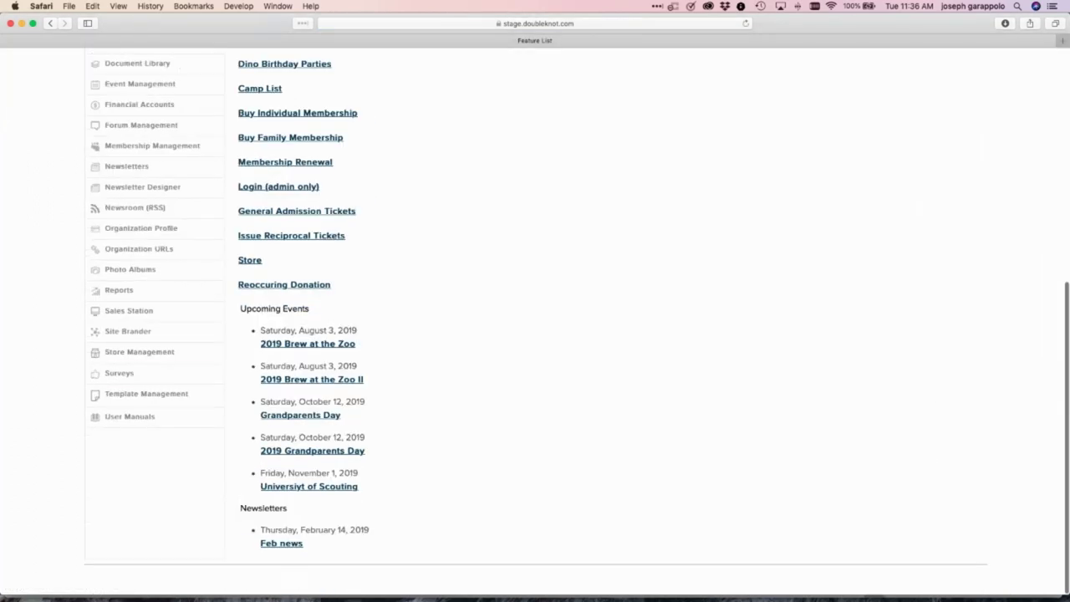
pyautogui.click(119, 293)
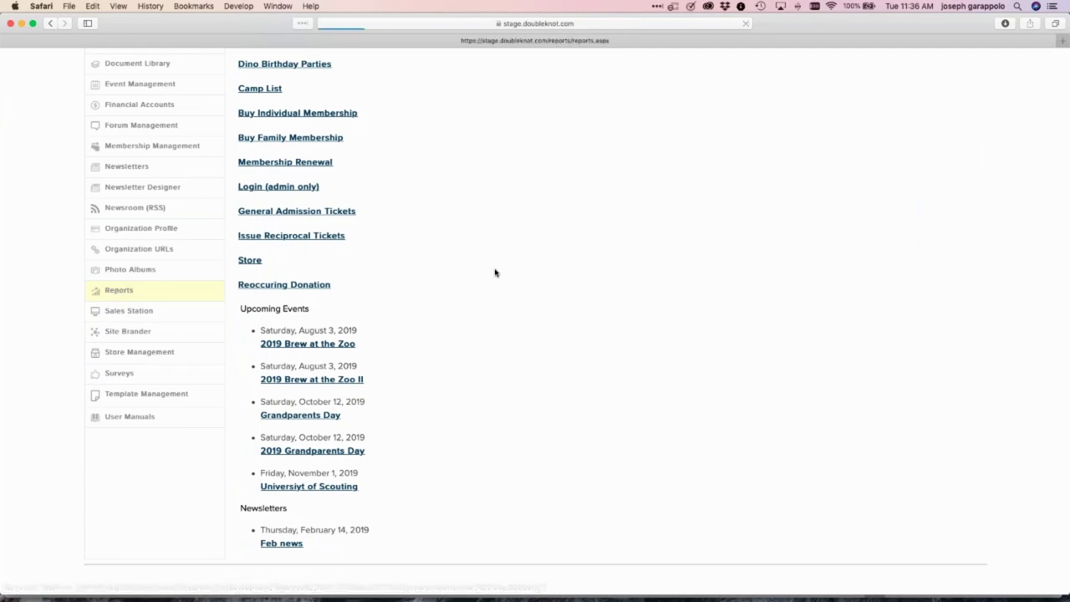
pyautogui.click(586, 213)
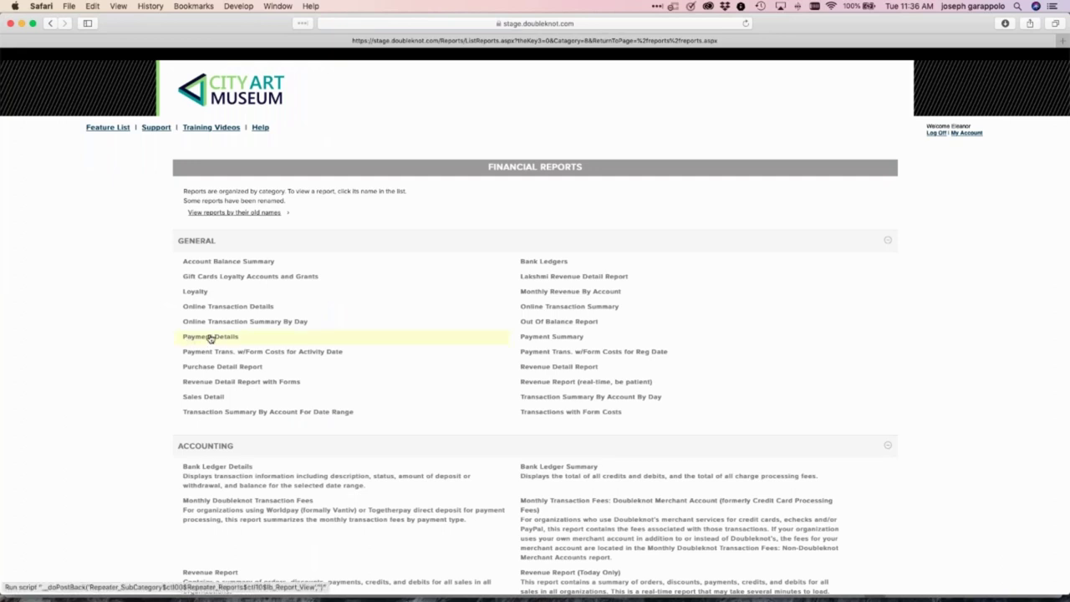
pyautogui.scroll(-1, 209, 338)
pyautogui.scroll(-10, 551, 450)
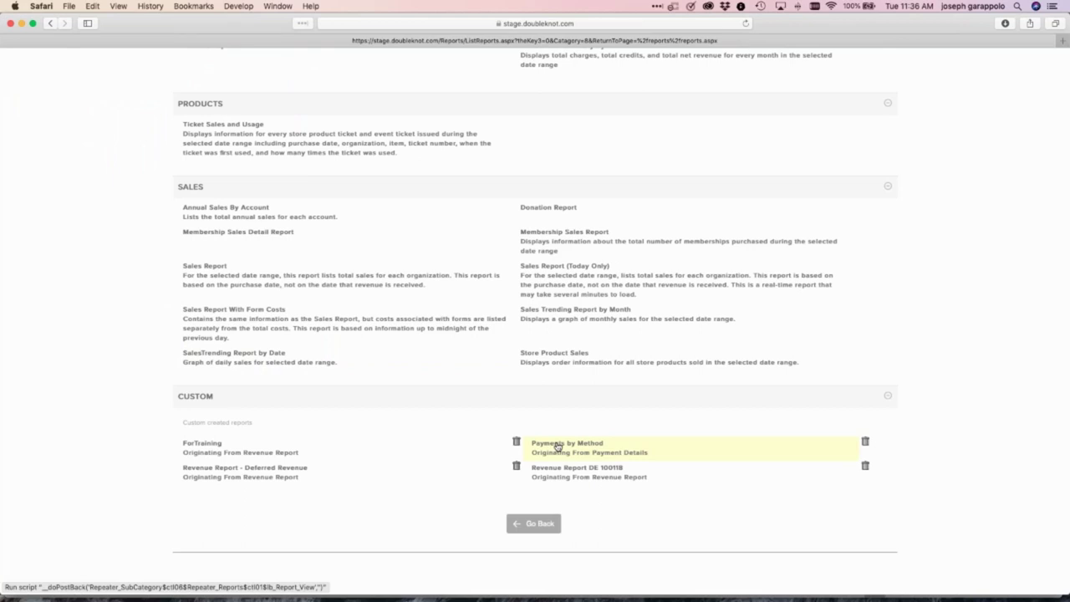
pyautogui.click(557, 445)
pyautogui.scroll(5, 206, 274)
pyautogui.scroll(5, 207, 273)
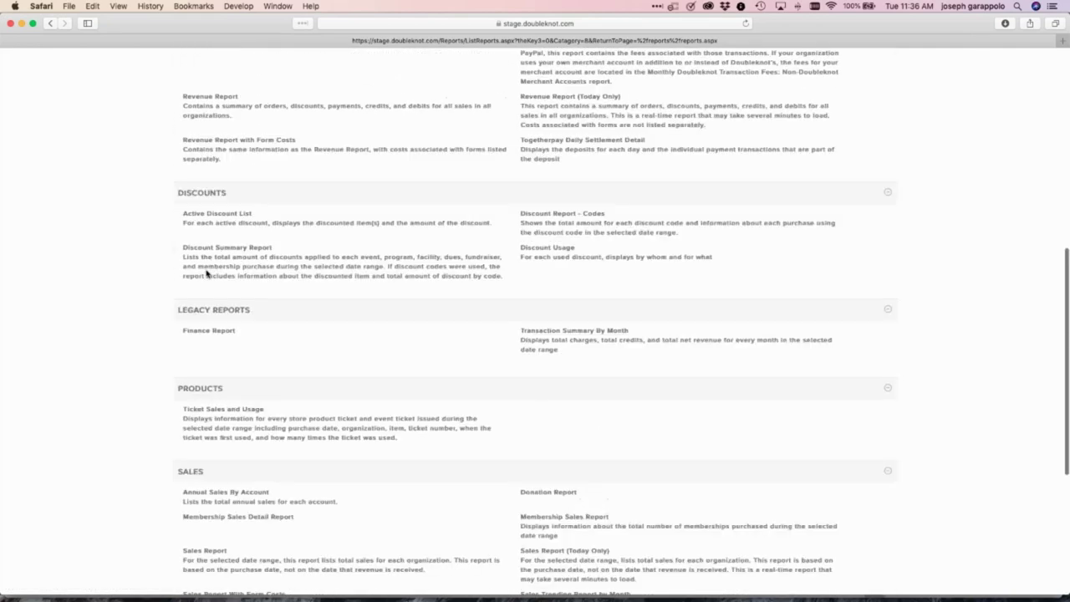
pyautogui.click(209, 297)
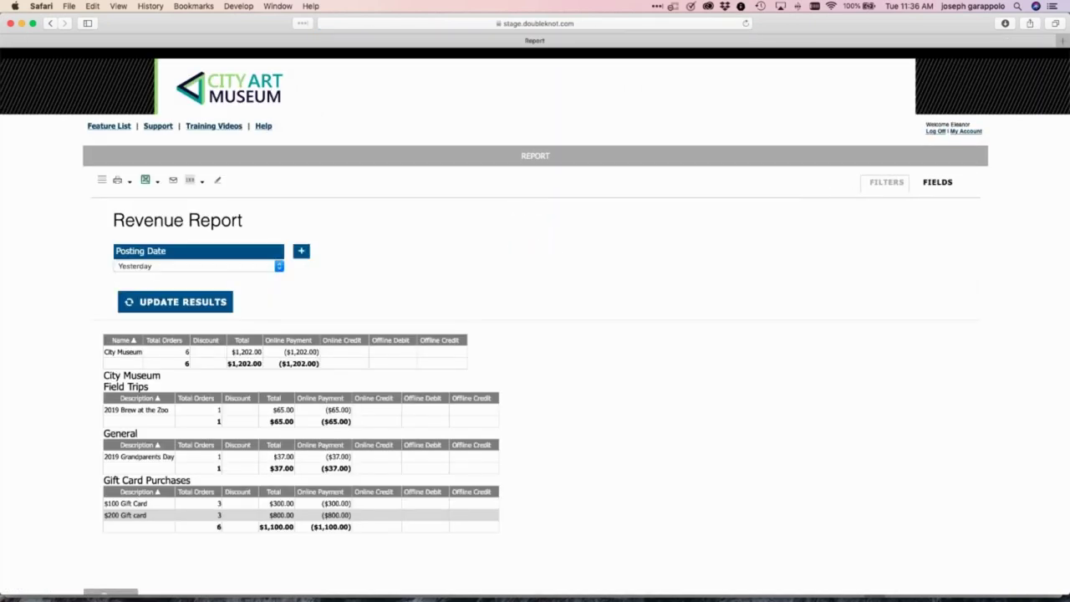
pyautogui.click(219, 181)
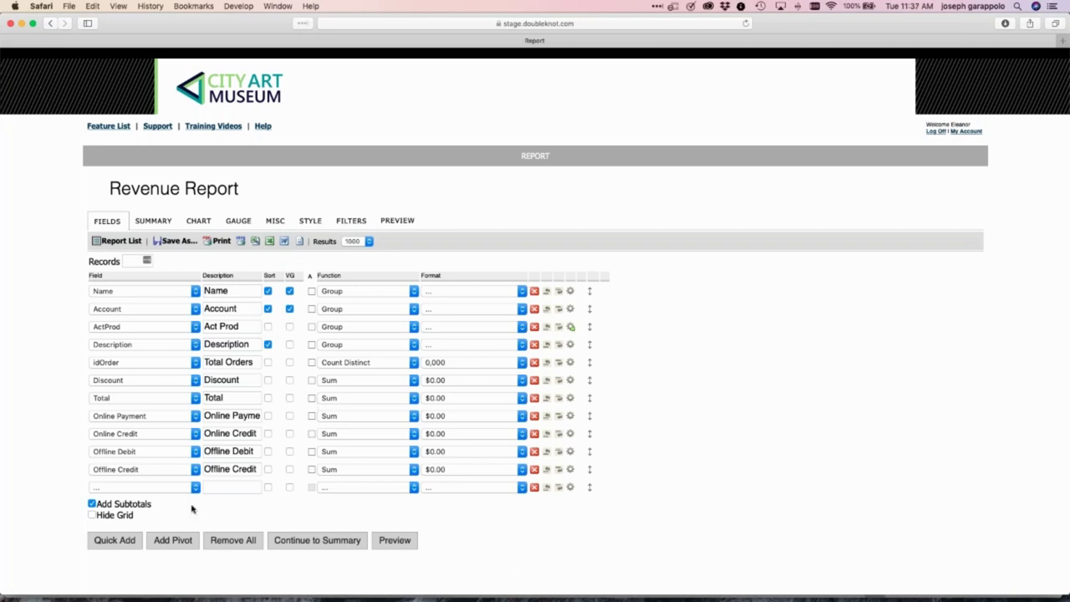
# Add PaymentMethod as a field in the Revenue Report's empty row and preview the result
pyautogui.click(162, 488)
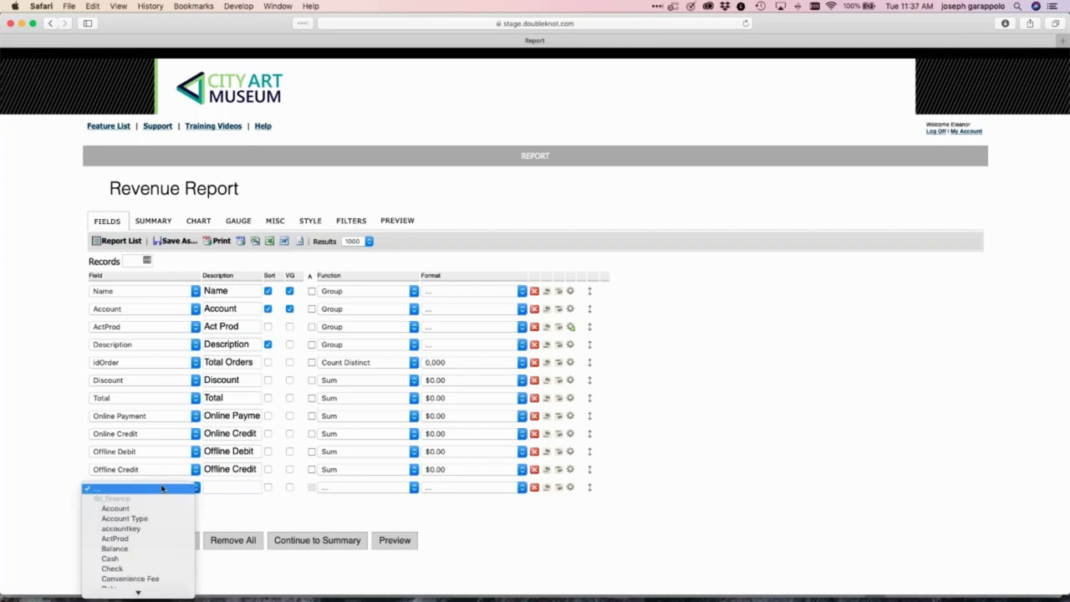
pyautogui.scroll(-5, 162, 488)
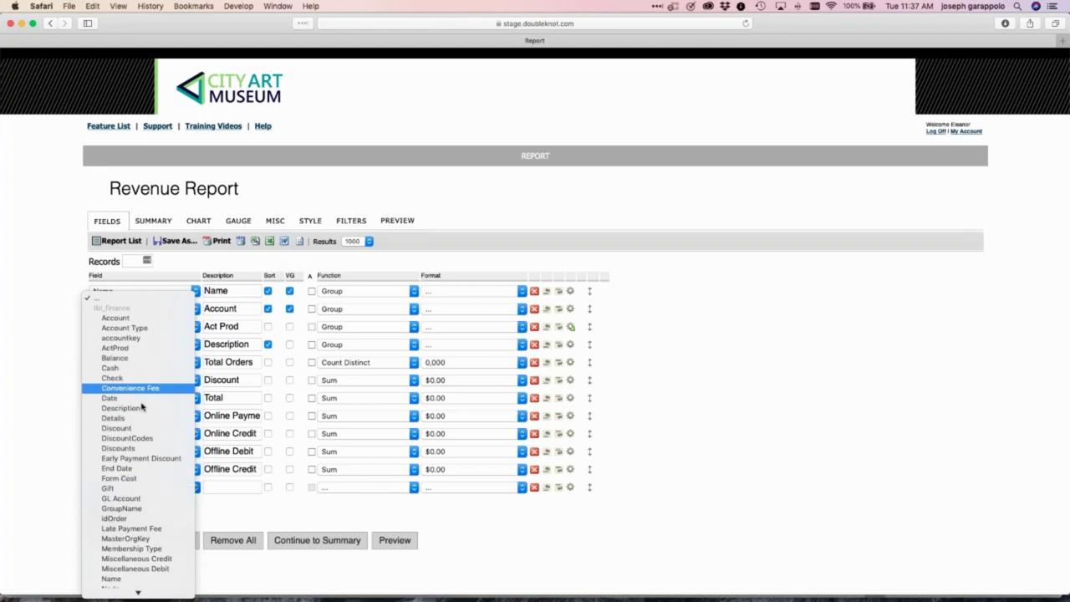
pyautogui.scroll(-6, 140, 404)
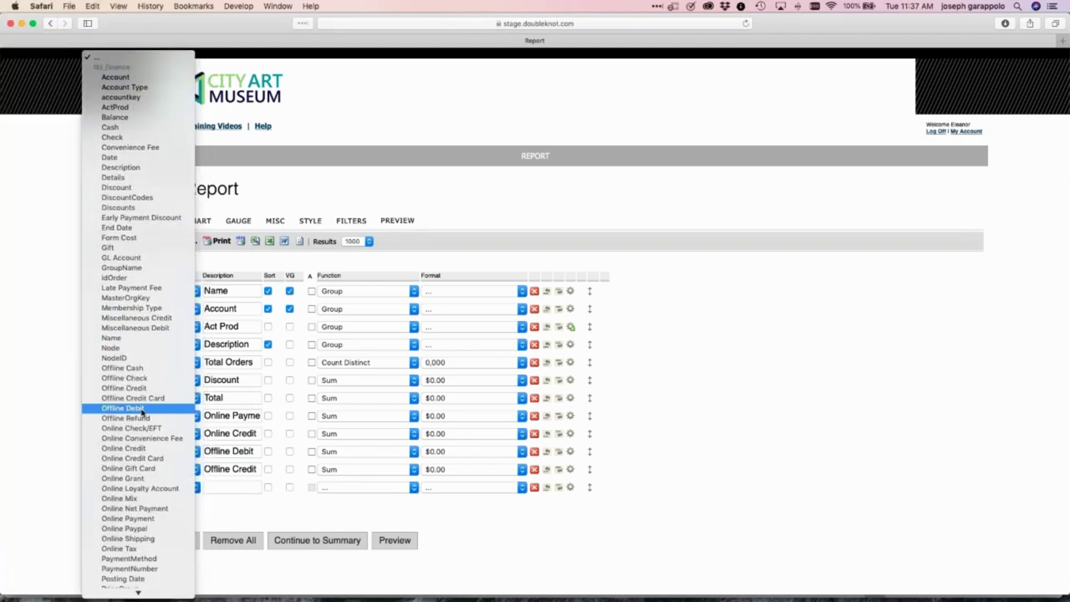
pyautogui.scroll(-5, 142, 412)
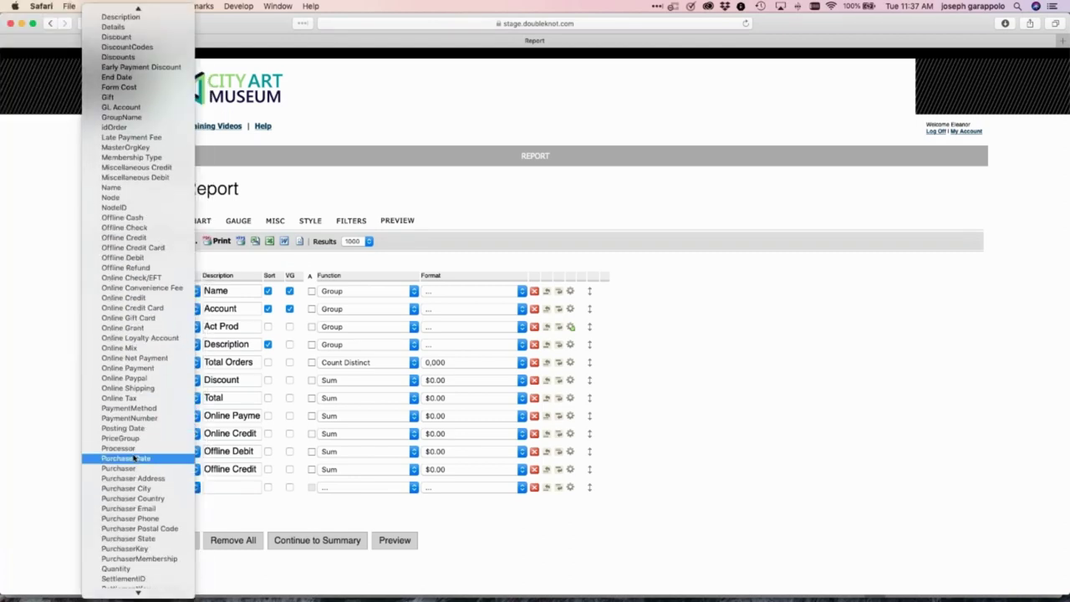
pyautogui.click(129, 408)
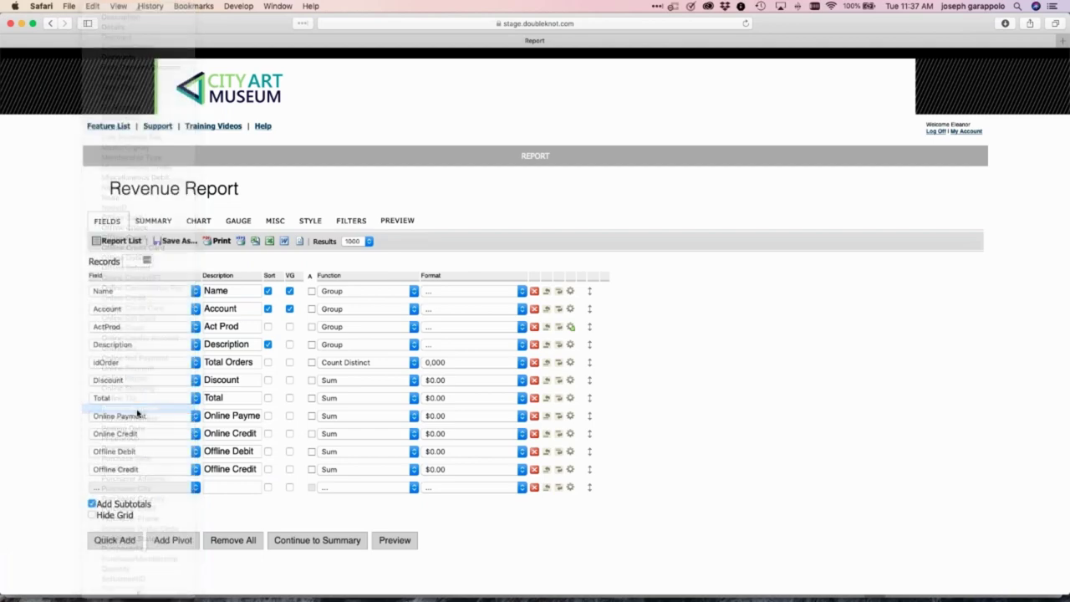
pyautogui.click(397, 559)
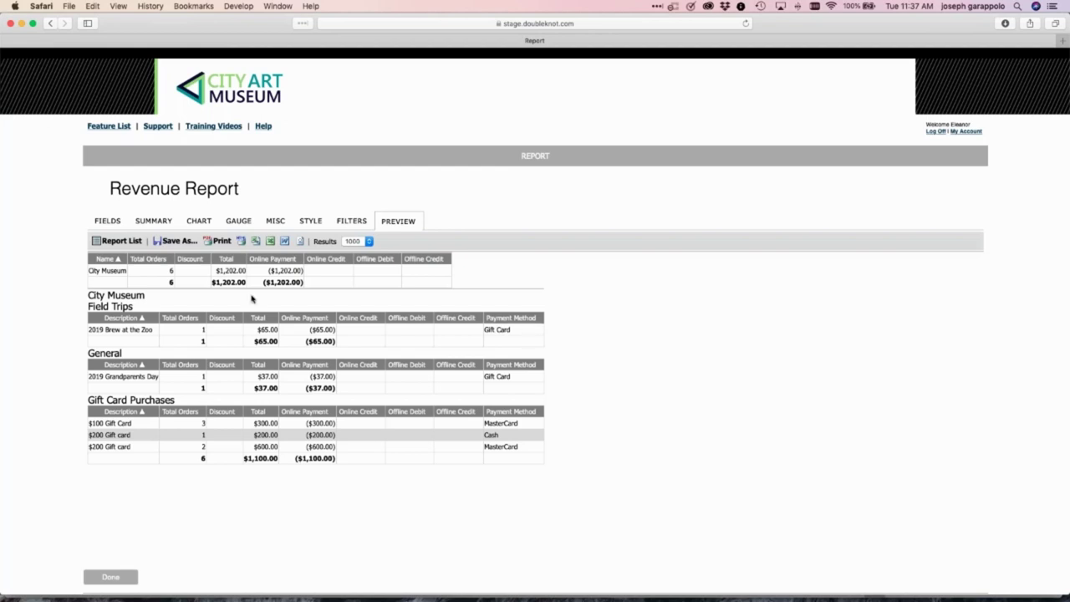
pyautogui.click(356, 224)
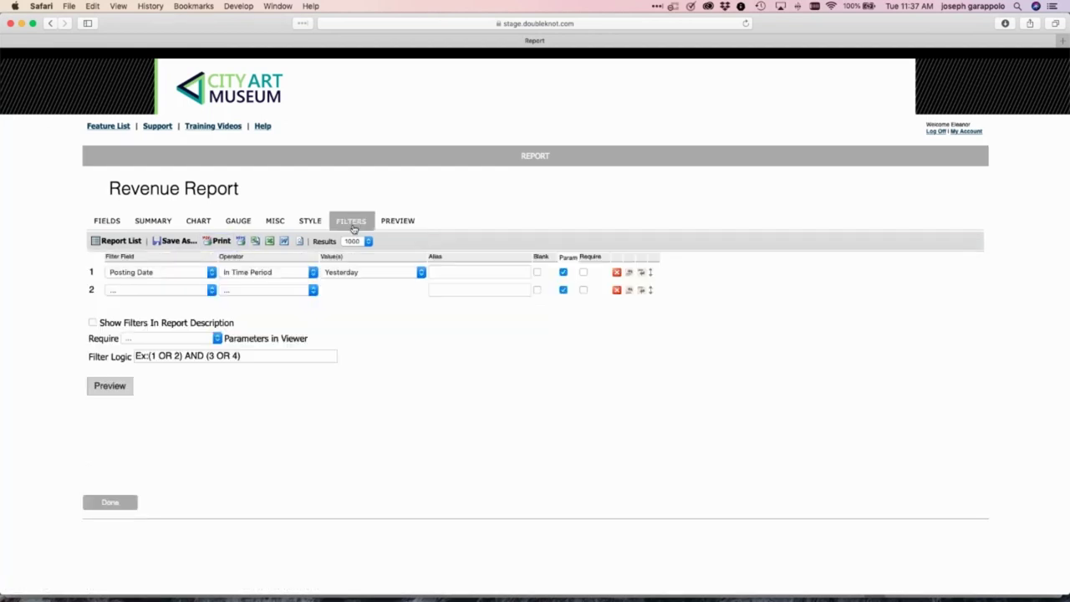
# Set the Posting Date filter to Current Quarter and preview the $27,762.35 total
pyautogui.click(371, 276)
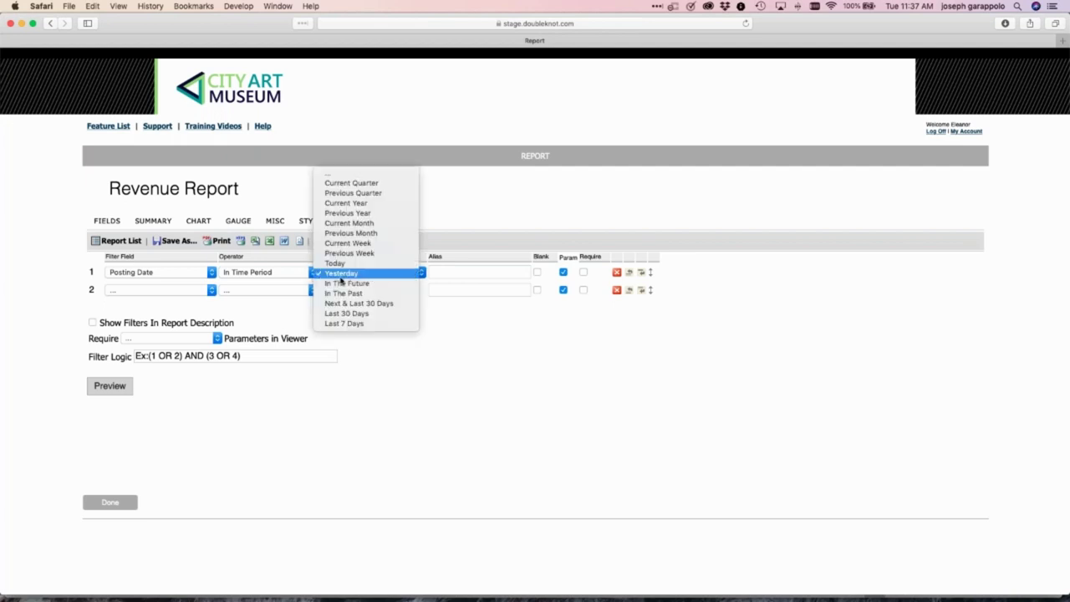
pyautogui.click(365, 187)
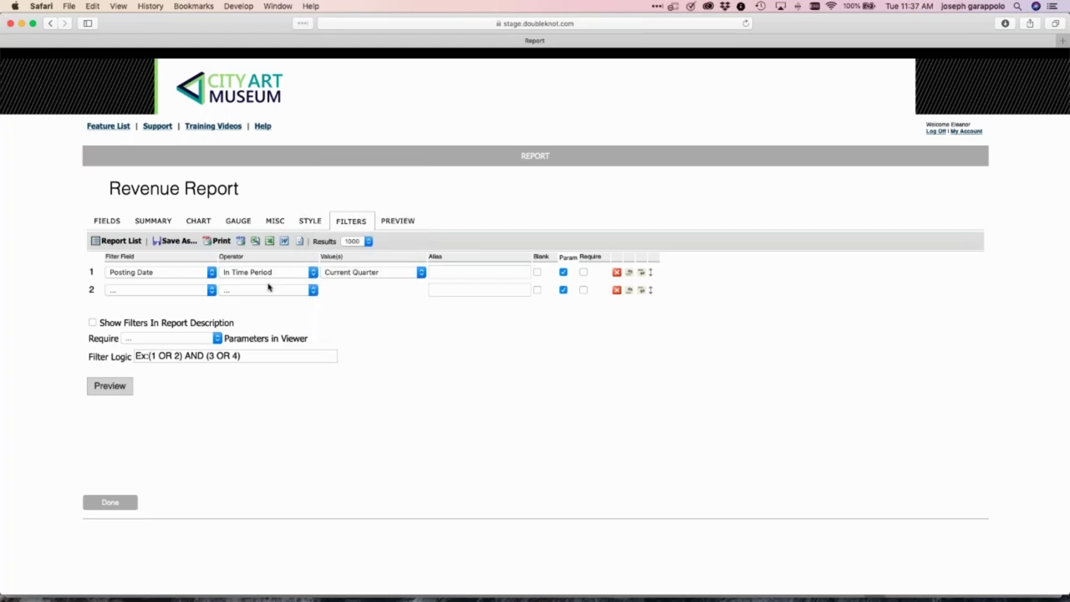
pyautogui.click(110, 387)
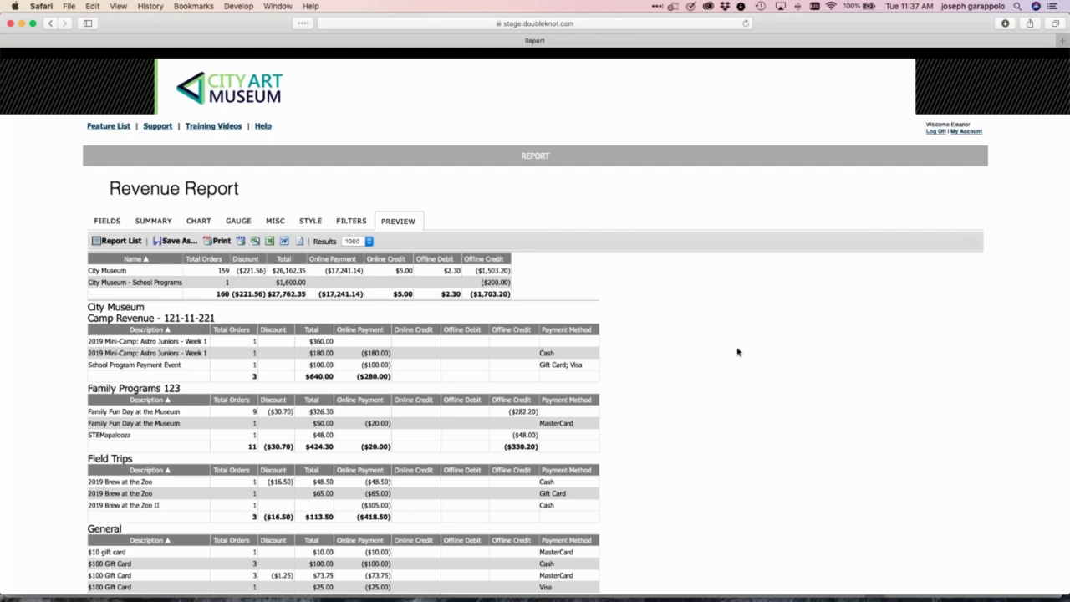
pyautogui.scroll(-5, 737, 352)
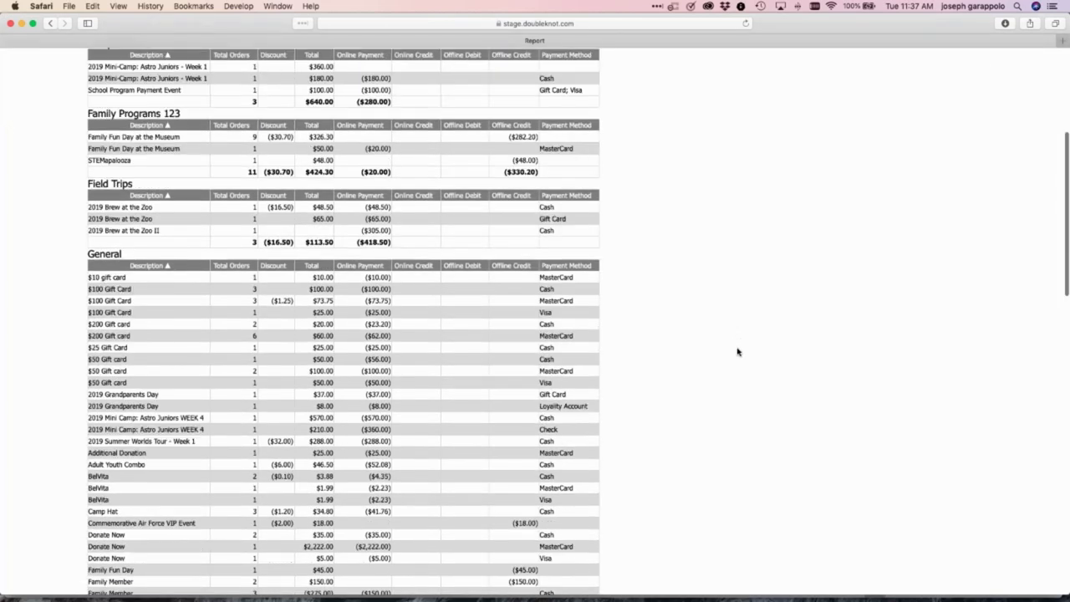
pyautogui.scroll(-5, 737, 352)
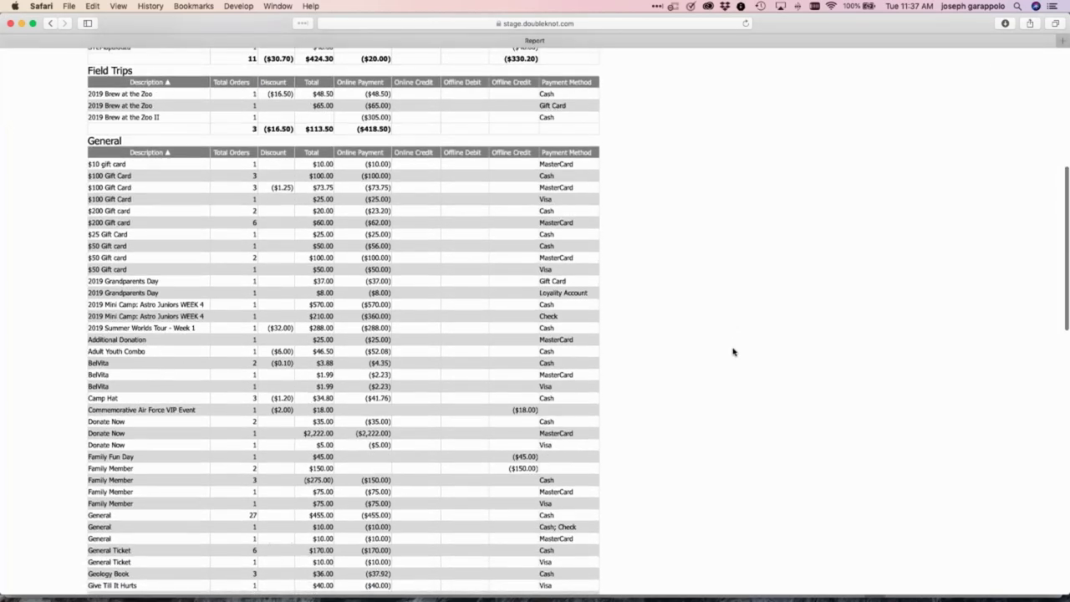
pyautogui.scroll(-5, 734, 351)
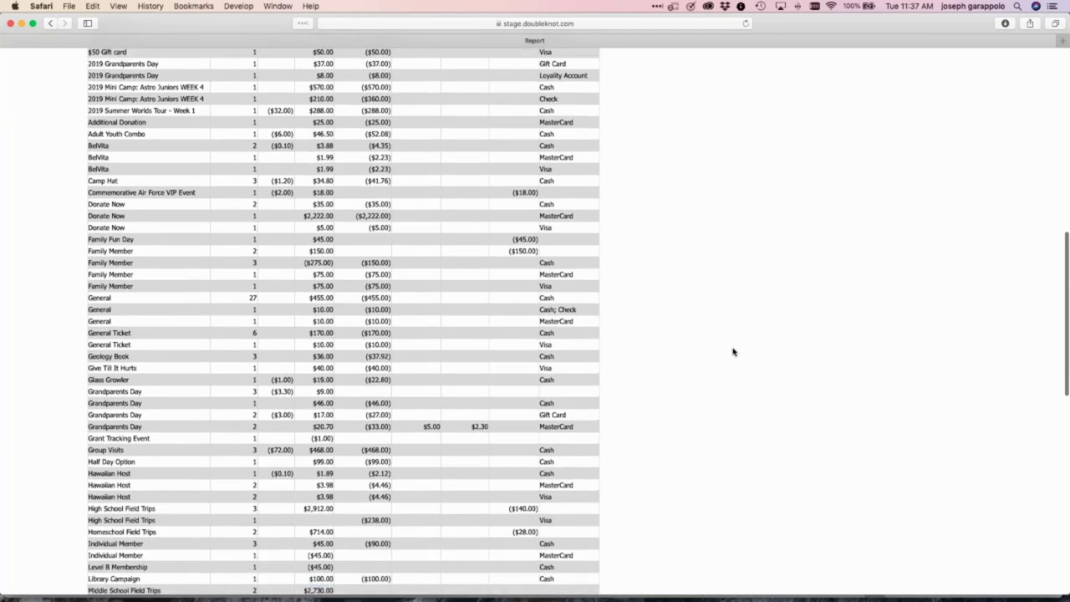
pyautogui.scroll(-8, 734, 351)
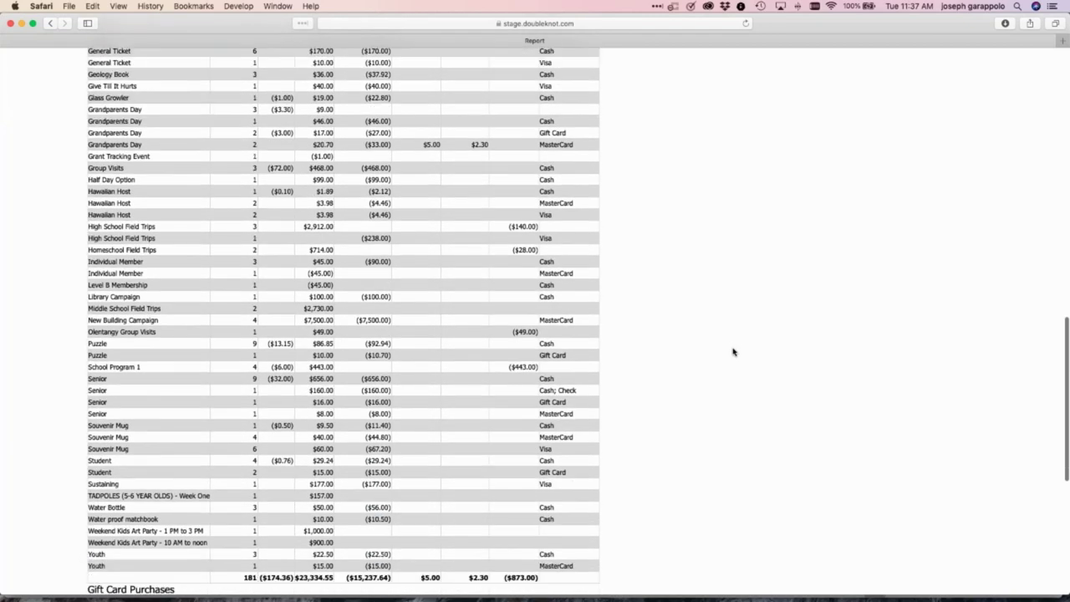
pyautogui.scroll(-3, 733, 352)
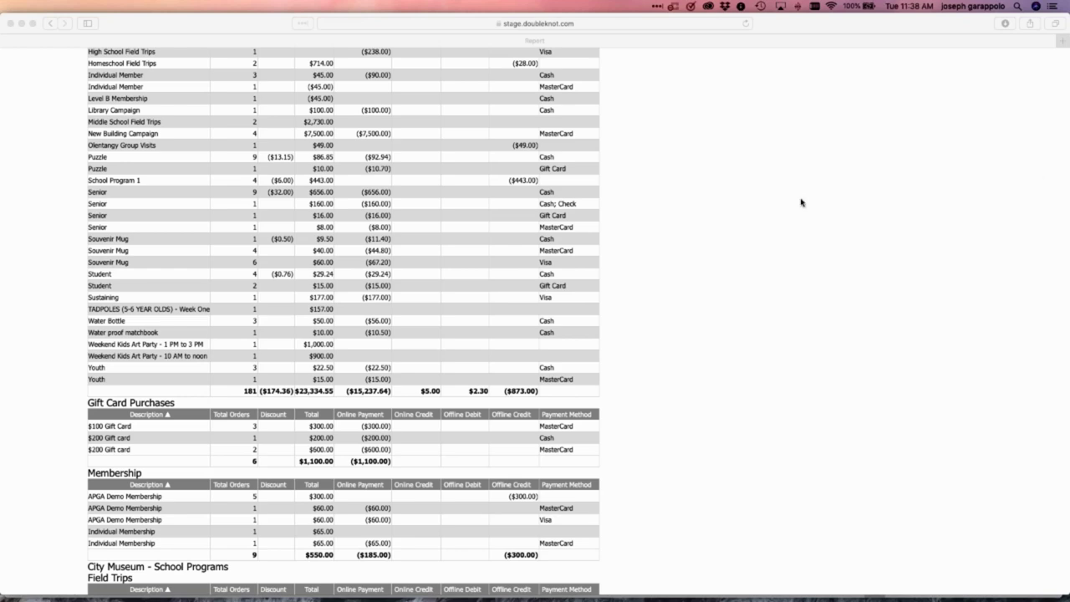
pyautogui.scroll(15, 802, 202)
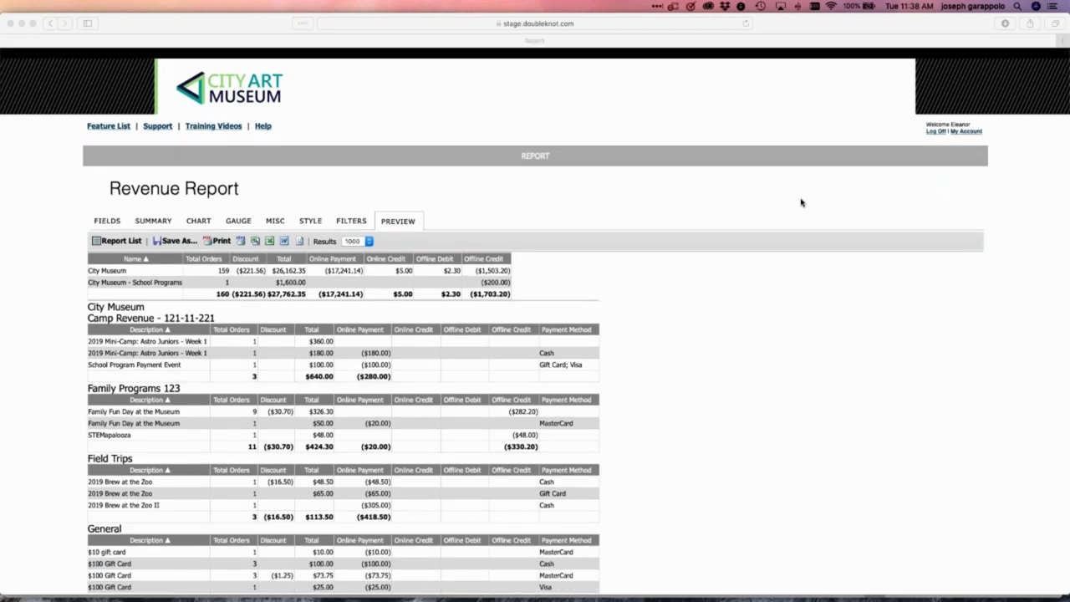